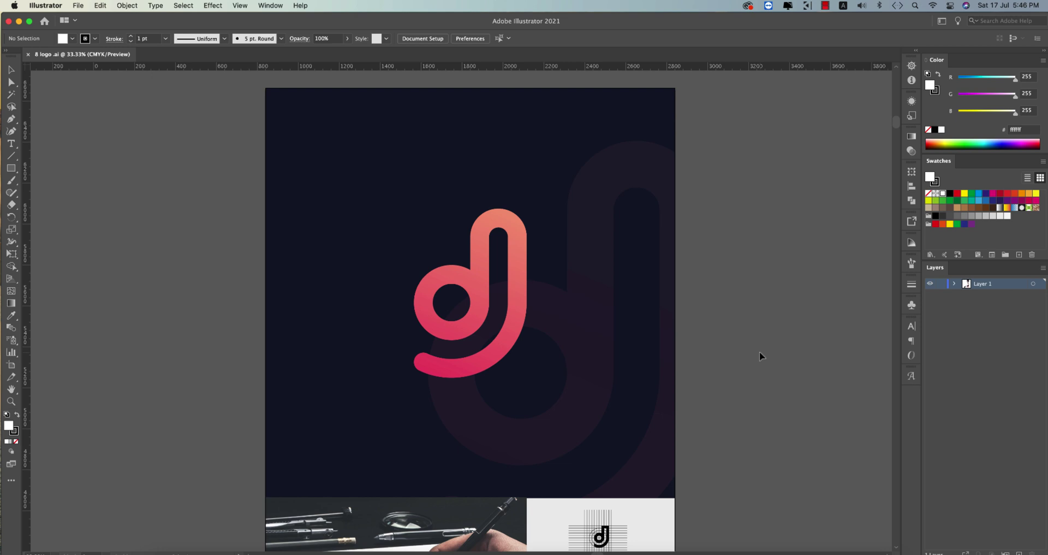
left_click(517, 312)
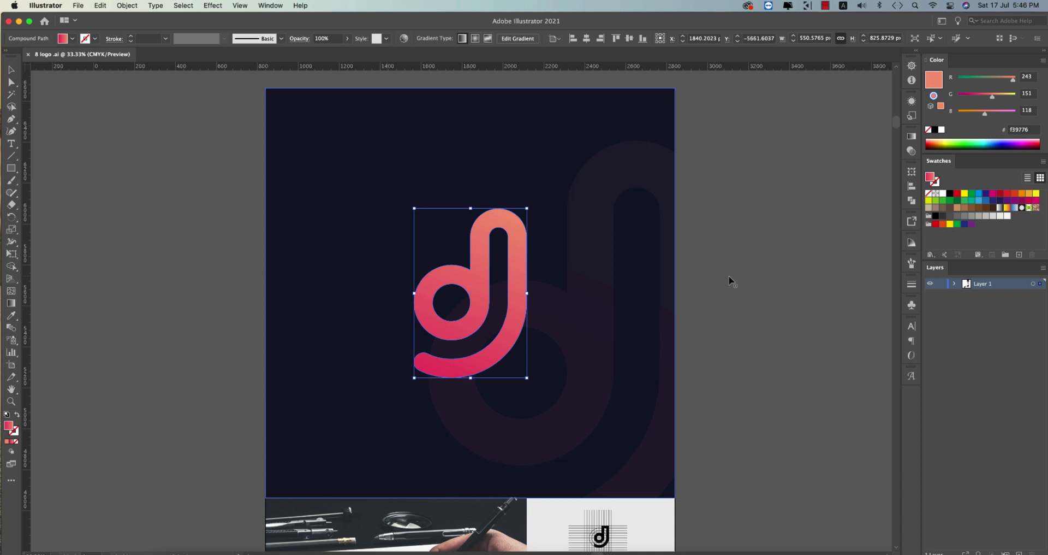
left_click(799, 282)
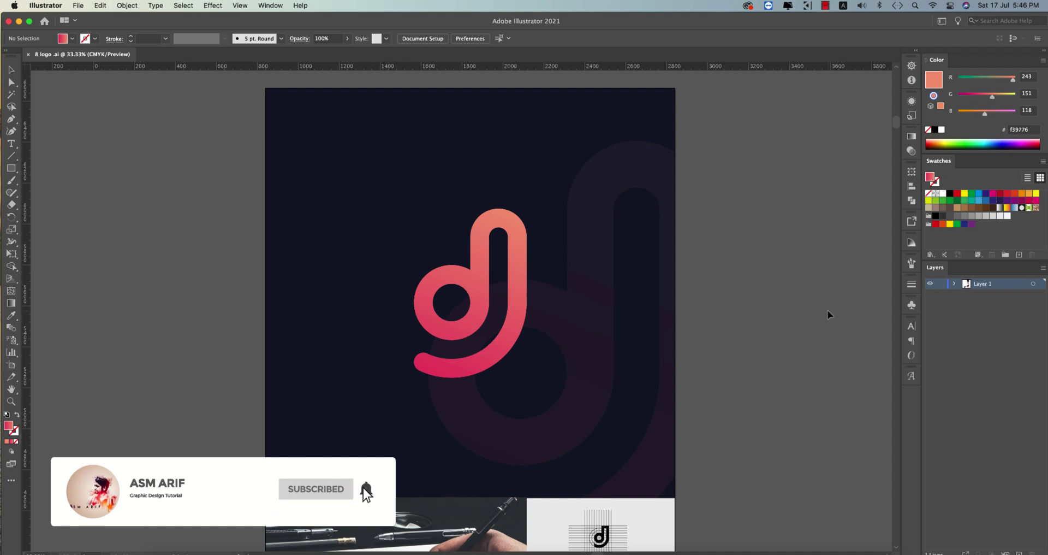
- Create a new 2000 × 2000 px CMYK document at 300 ppi named "DJ music logo"
left_click(78, 6)
left_click(84, 18)
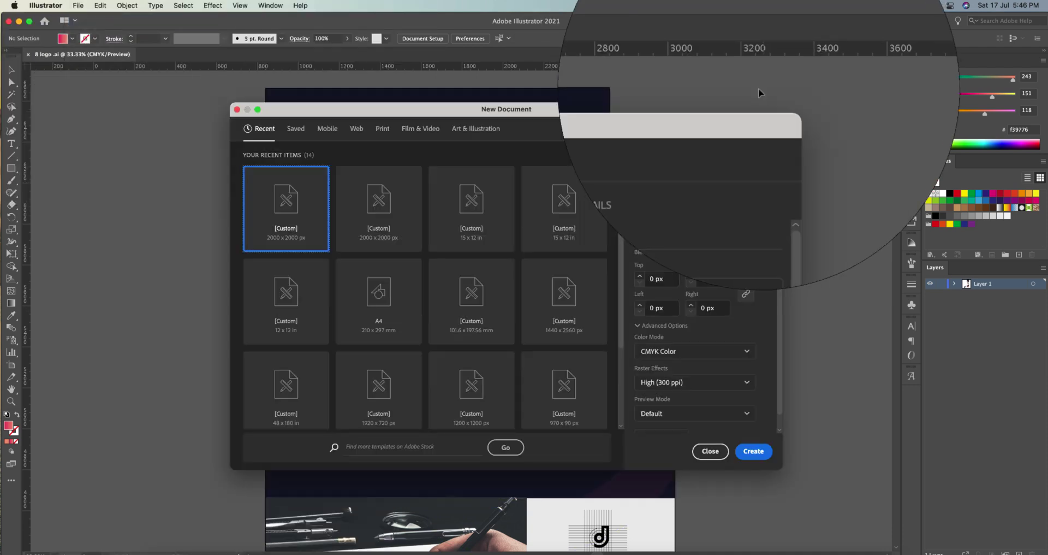
left_click(665, 205)
key("Tab")
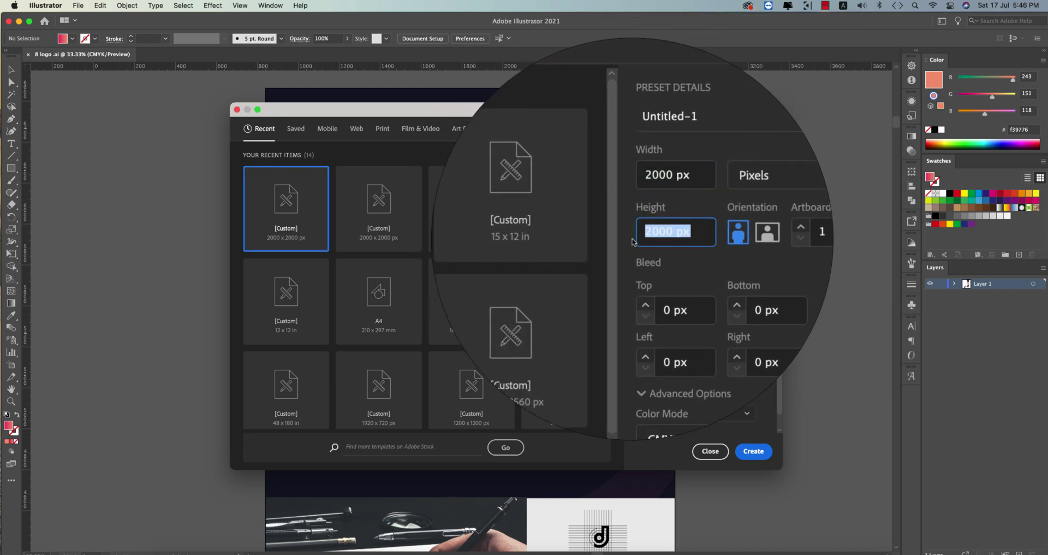
left_click(672, 172)
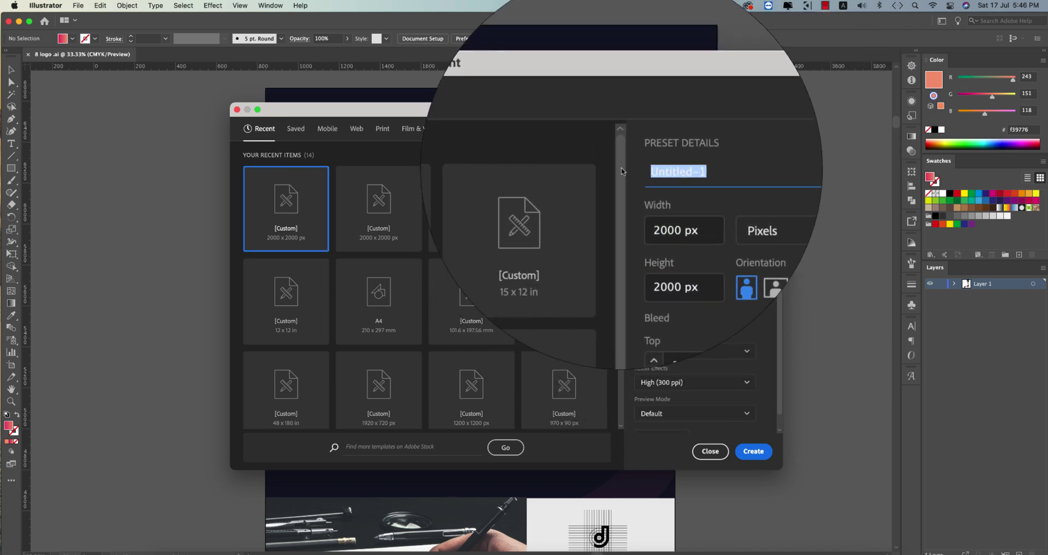
type("DJ music logo")
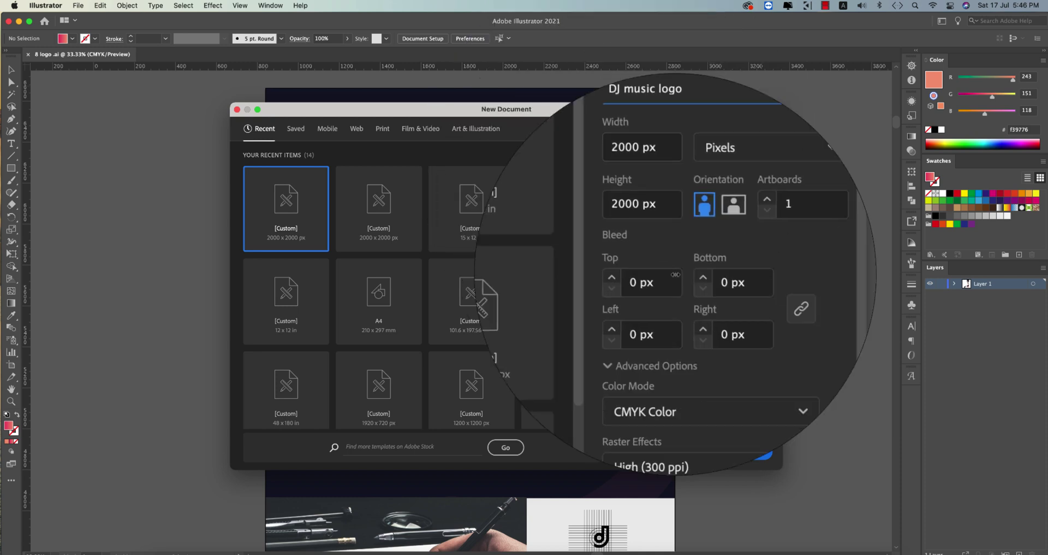
left_click(758, 454)
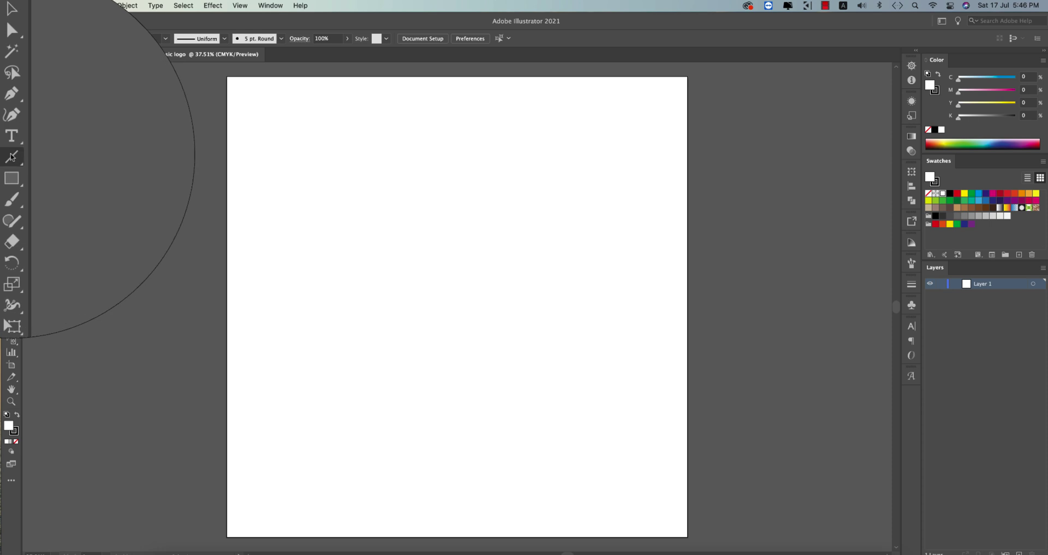
- Draw a vertical line about 1220 px long on the left part of the artboard with the Line Segment tool
right_click(11, 156)
left_click(53, 157)
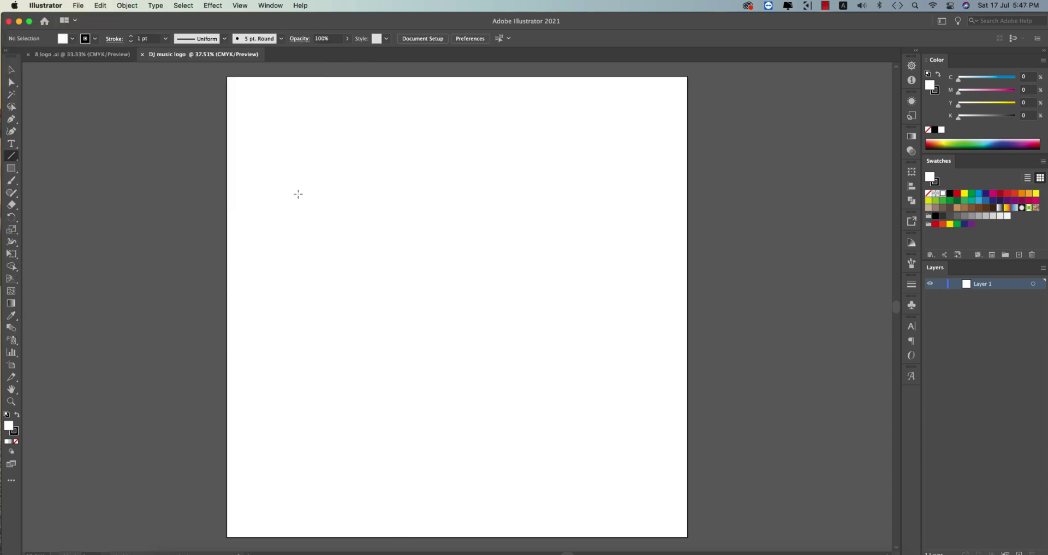
left_click_drag(302, 158, 299, 443)
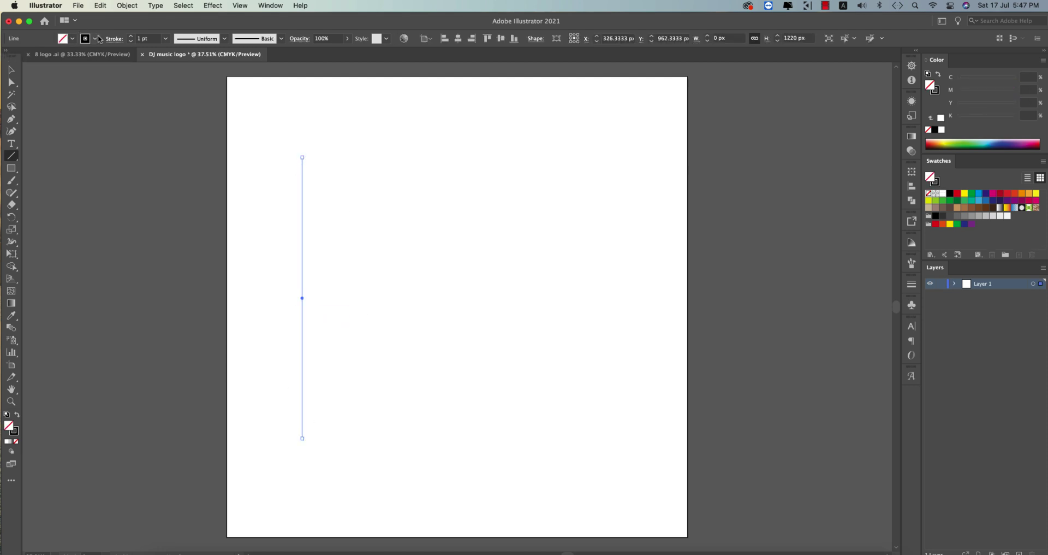
- Copy the vertical line about 64 px to the right and repeat the copy until there are twelve evenly spaced lines
left_click(11, 71)
key("alt")
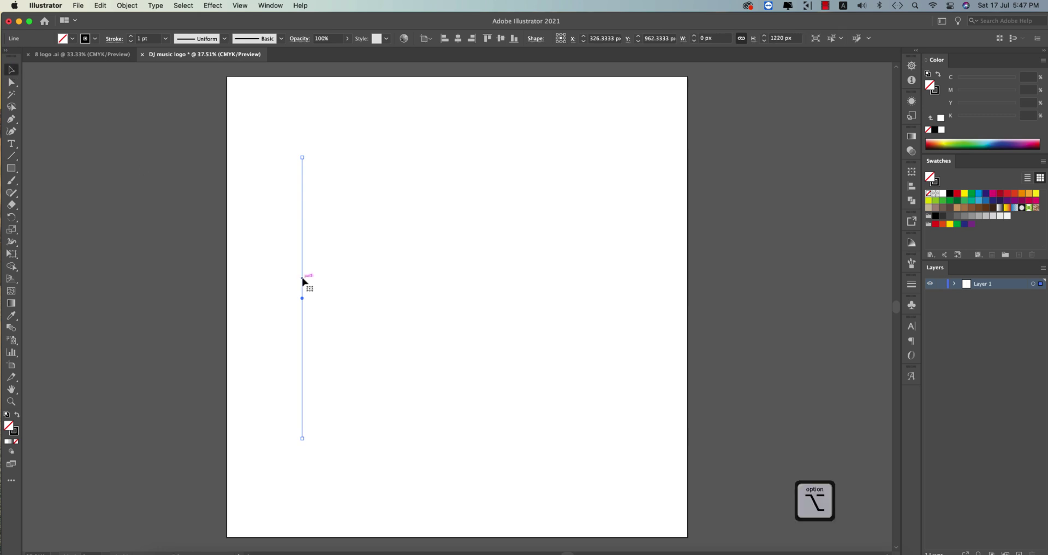
left_click_drag(303, 280, 318, 283)
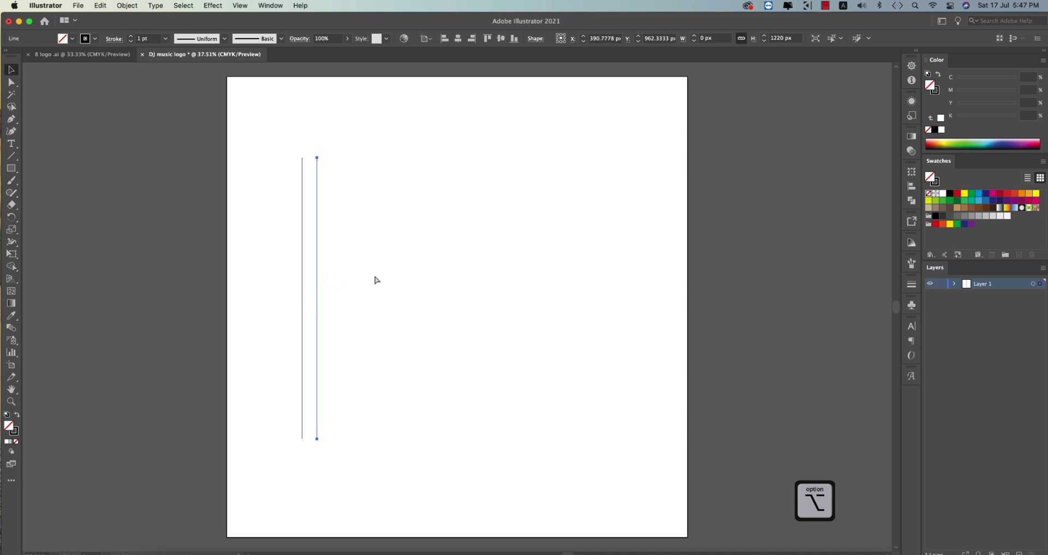
key("super+d")
key("super+d")
key("super+d")
key("super+d")
key("super+d")
key("super+d")
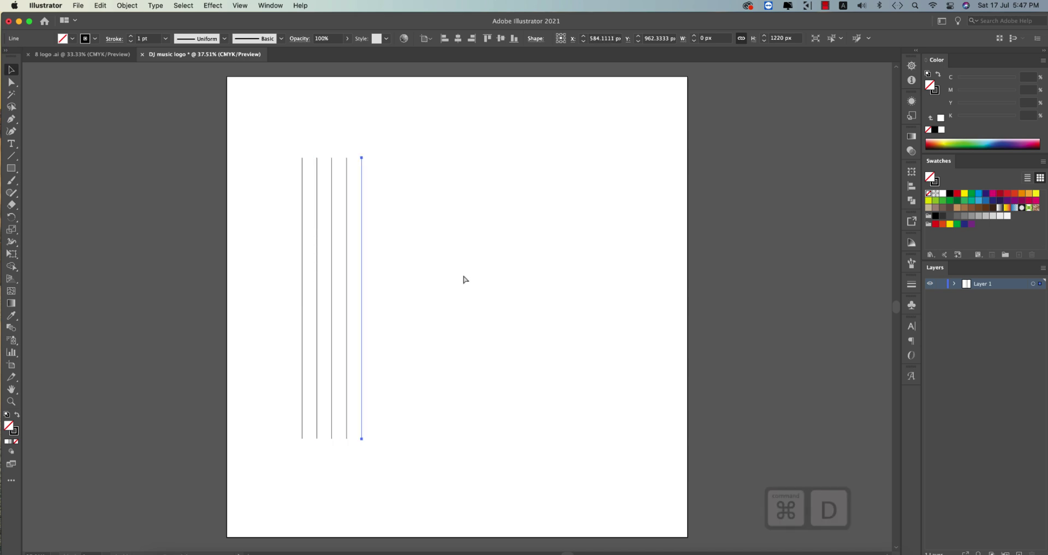
key("super+d")
key("super+d")
key("super+d")
key("super+d")
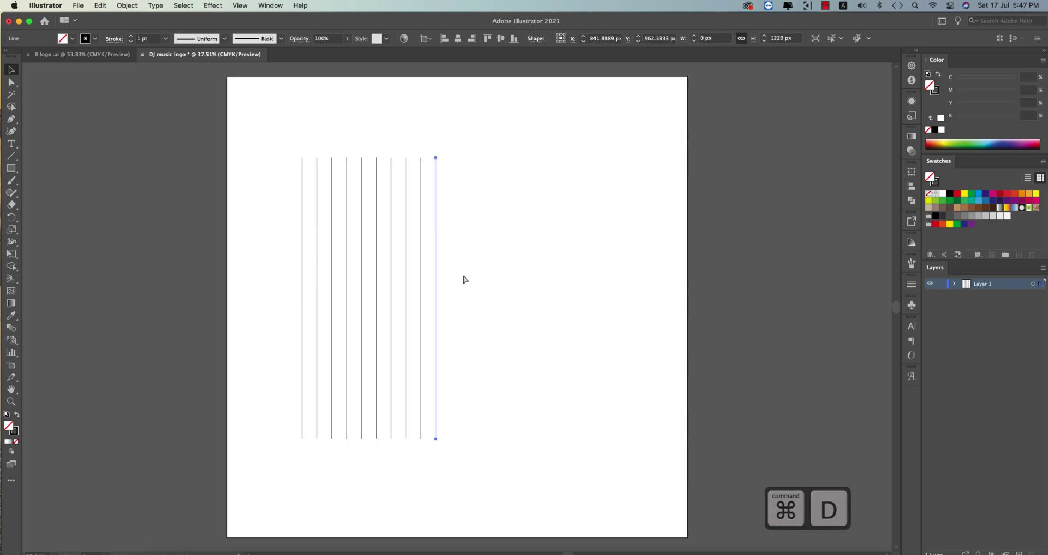
- Group the vertical lines and make a copy of the group rotated 90° to form a crossing grid
left_click_drag(540, 276, 261, 311)
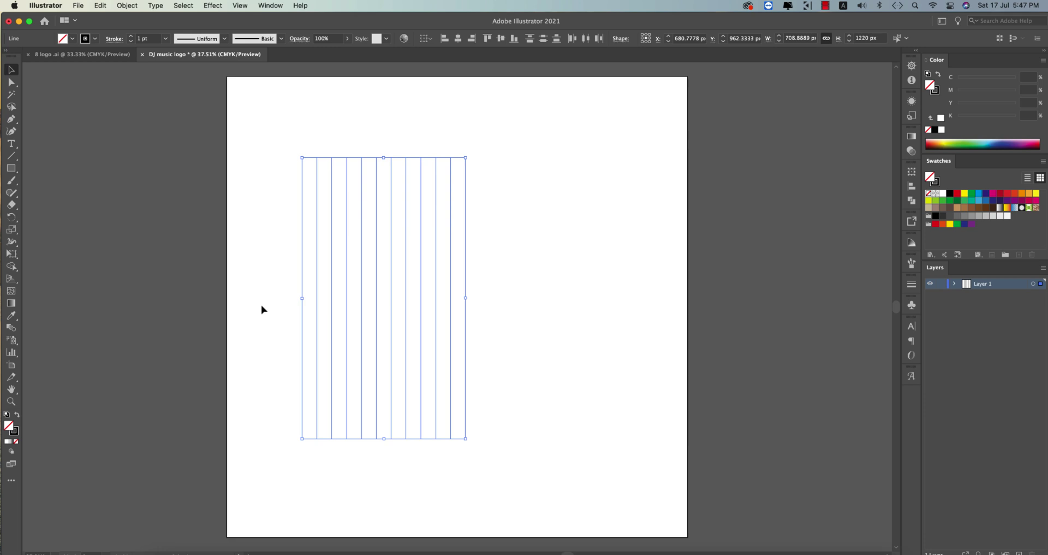
key("super+g")
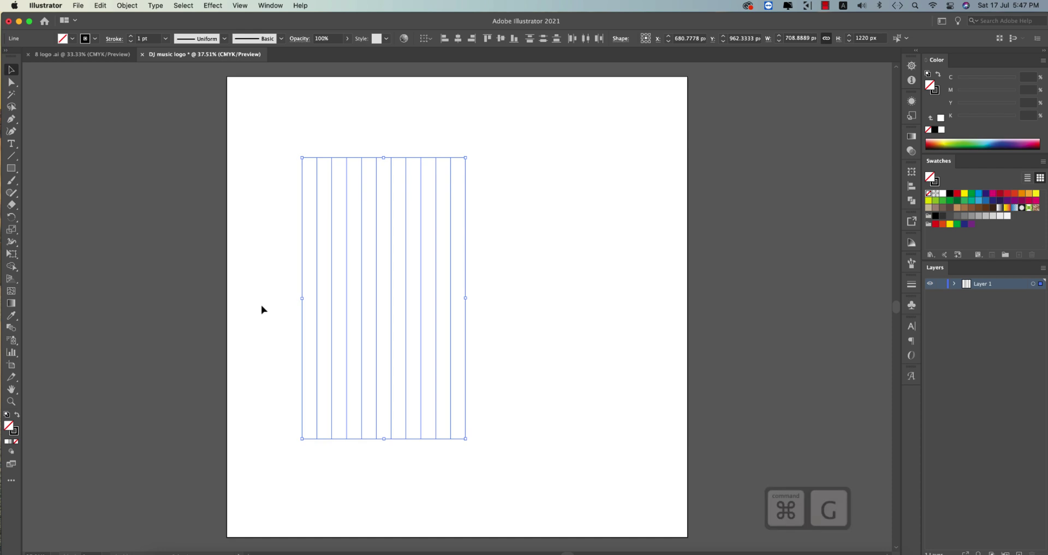
right_click(420, 282)
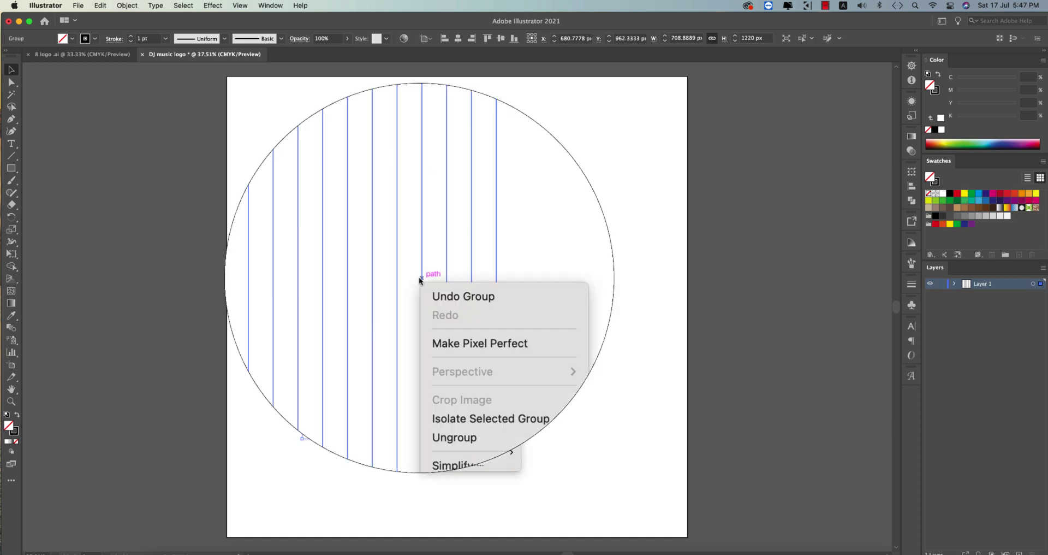
mouse_move(458, 415)
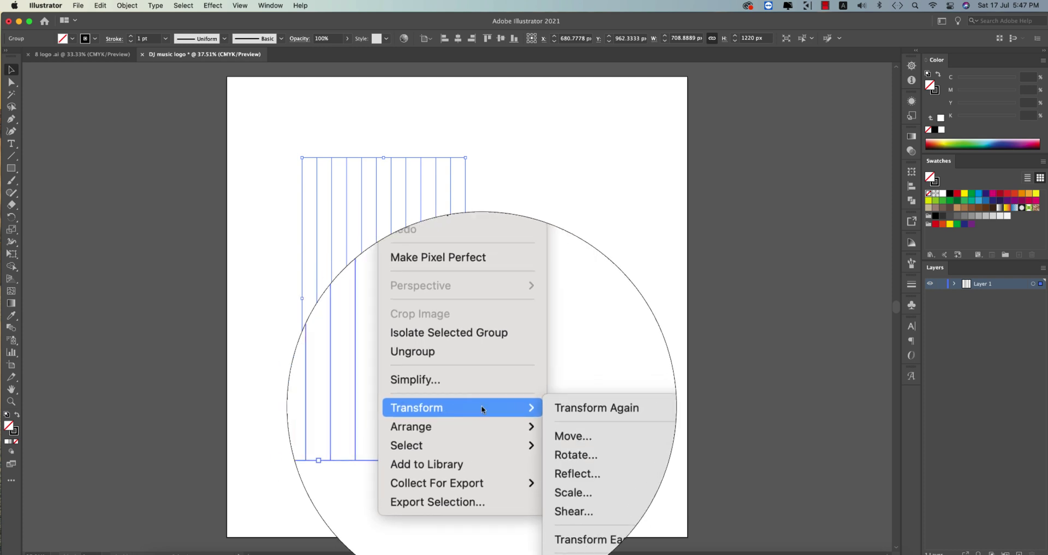
left_click(549, 431)
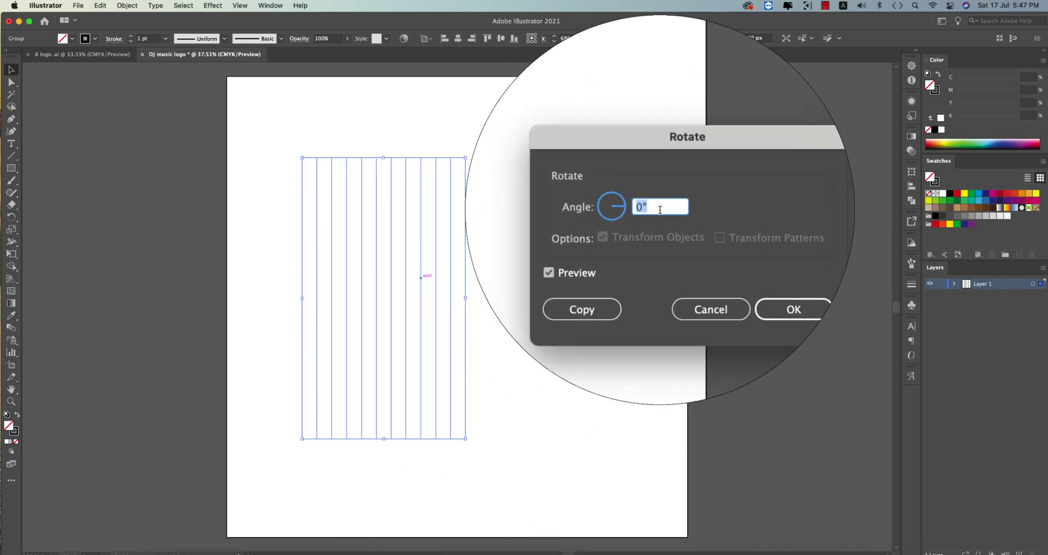
type("90")
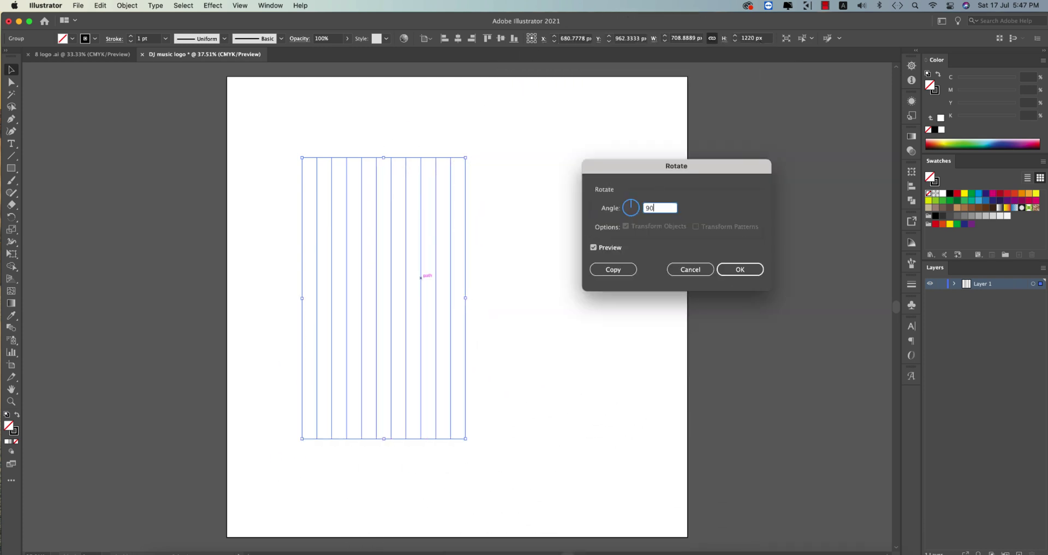
left_click(593, 248)
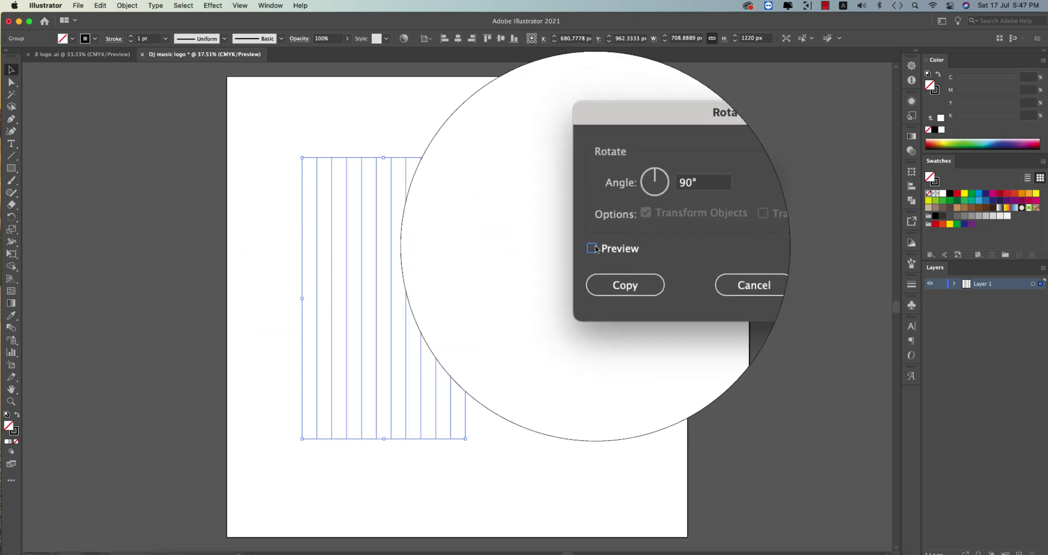
left_click(594, 249)
left_click(607, 285)
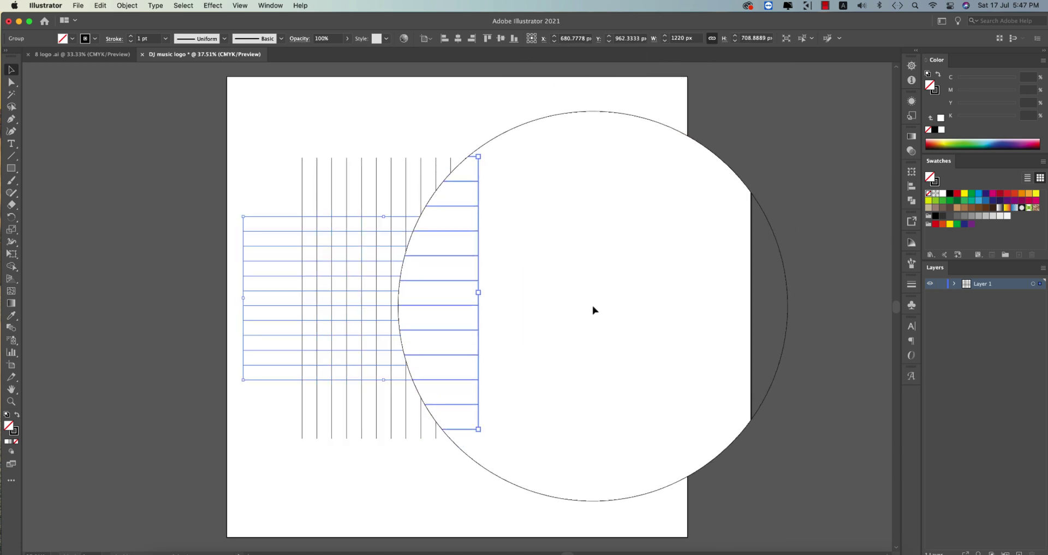
- Center both line groups on the artboard horizontally and vertically
left_click(231, 164)
left_click_drag(231, 164, 683, 494)
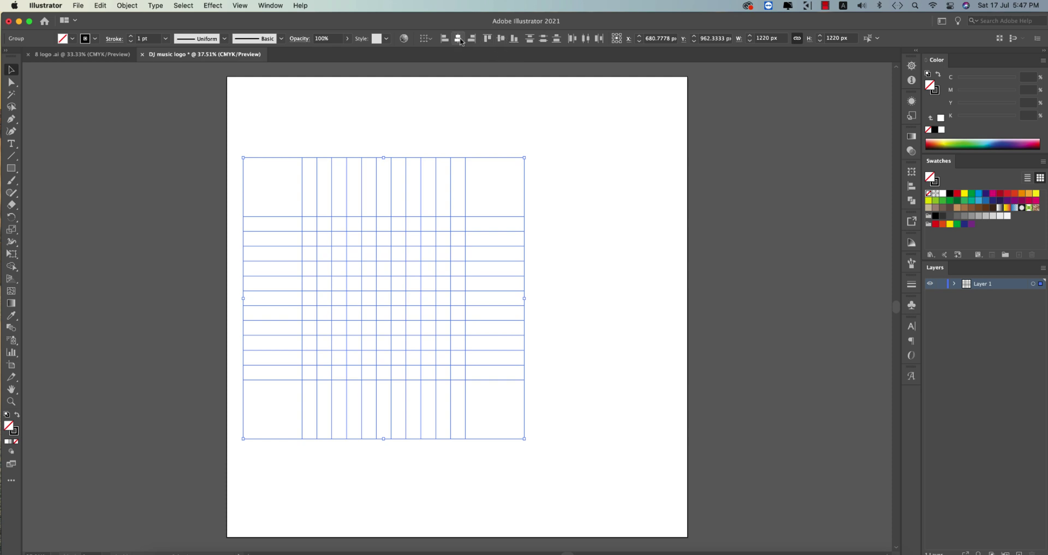
left_click(426, 38)
left_click(448, 80)
left_click(458, 38)
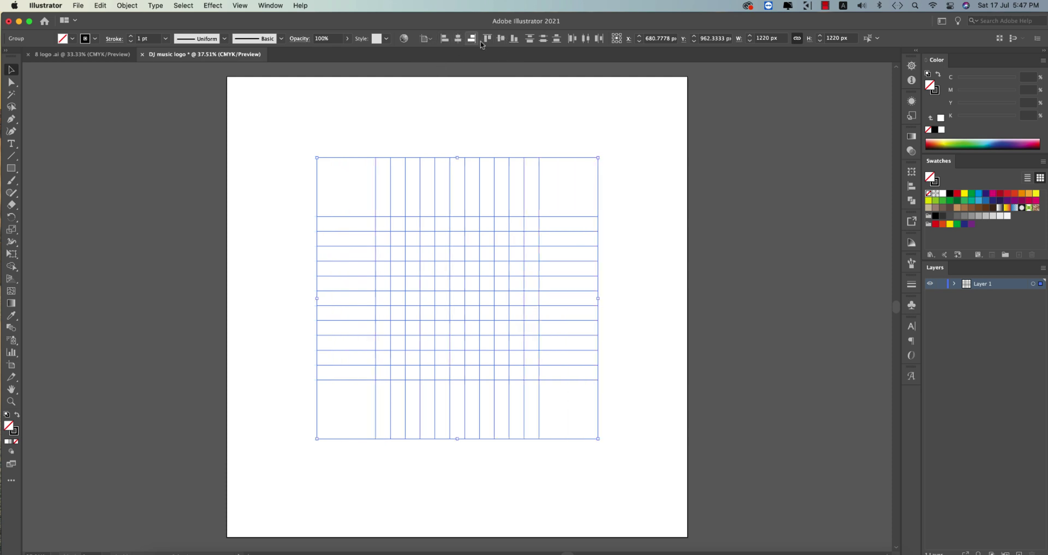
left_click(501, 38)
left_click(630, 271)
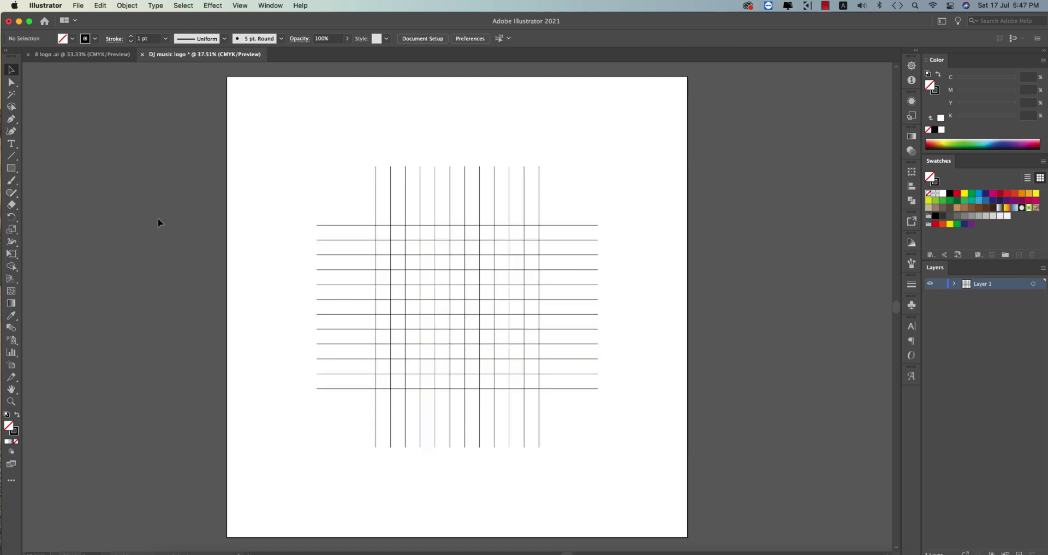
- Draw five concentric circles on a central grid intersection, from about 129 px to 644 px in diameter, each one grid cell larger in radius
left_click_drag(11, 168, 82, 192)
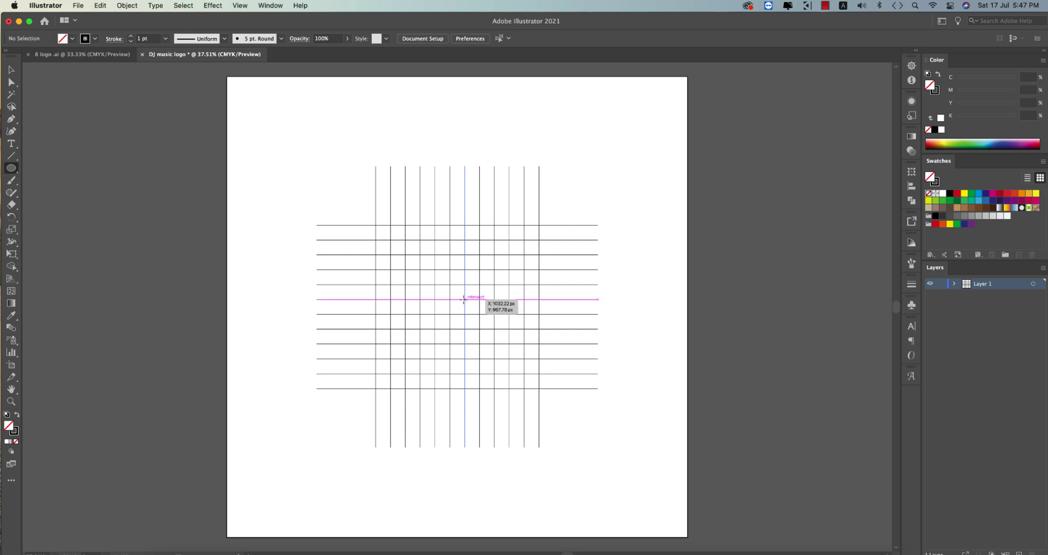
left_click_drag(464, 300, 470, 314)
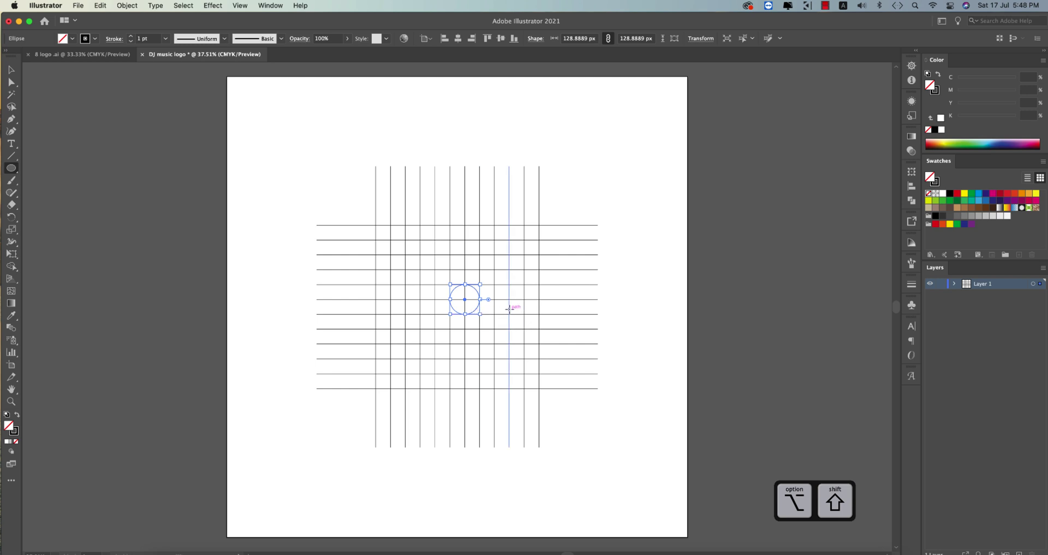
scroll(480, 311, "up", 3)
scroll(481, 311, "down", 2)
key("super+f")
left_click_drag(460, 296, 559, 296)
key("super+f")
key("super+c")
key("super+f")
key("super+c")
key("super+f")
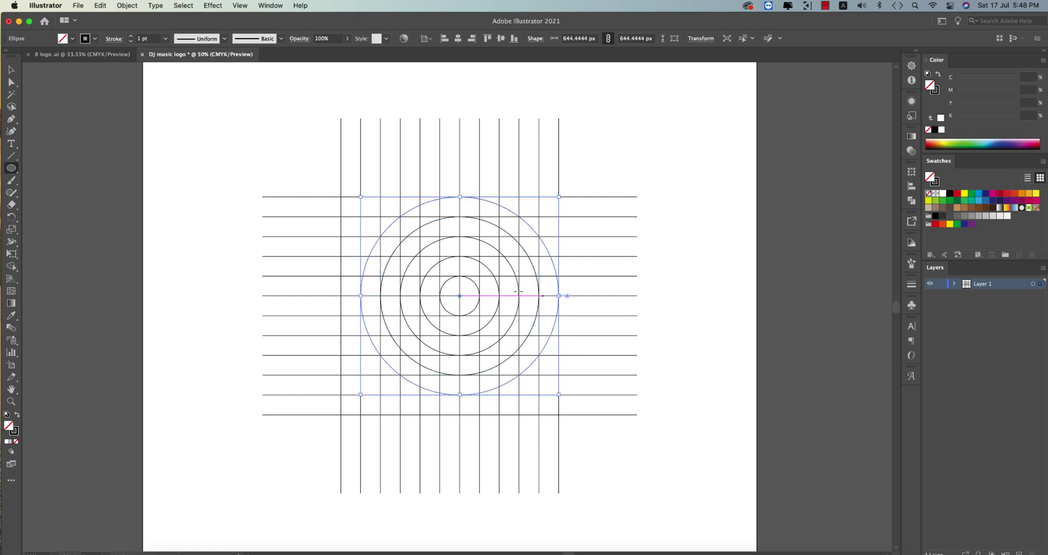
- Select the grid and circles, swap to a black fill without stroke, and shape the ring and stem of the d with Shape Builder
key("v")
left_click(213, 121)
scroll(556, 267, "up", 1)
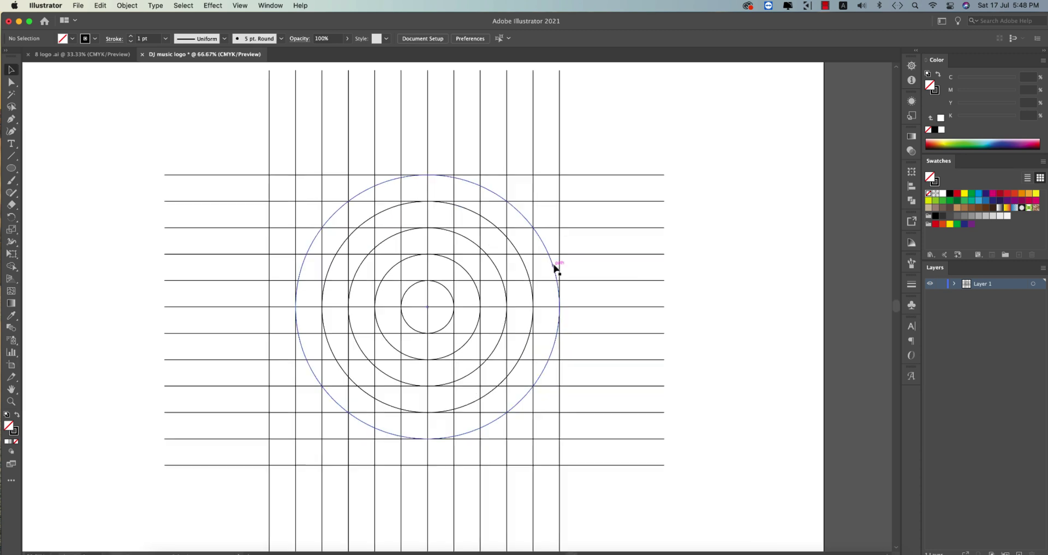
left_click_drag(189, 87, 718, 518)
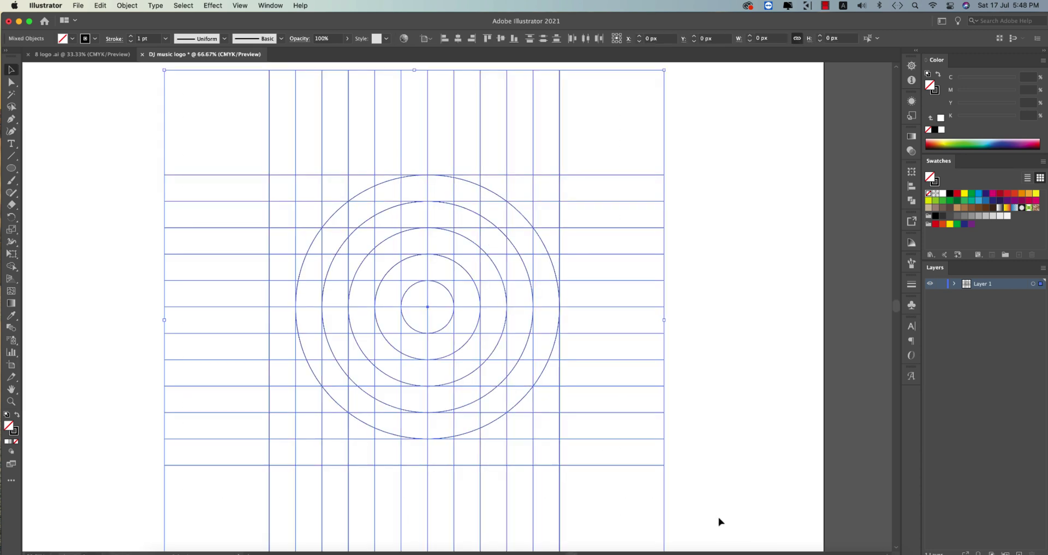
key("shift+m")
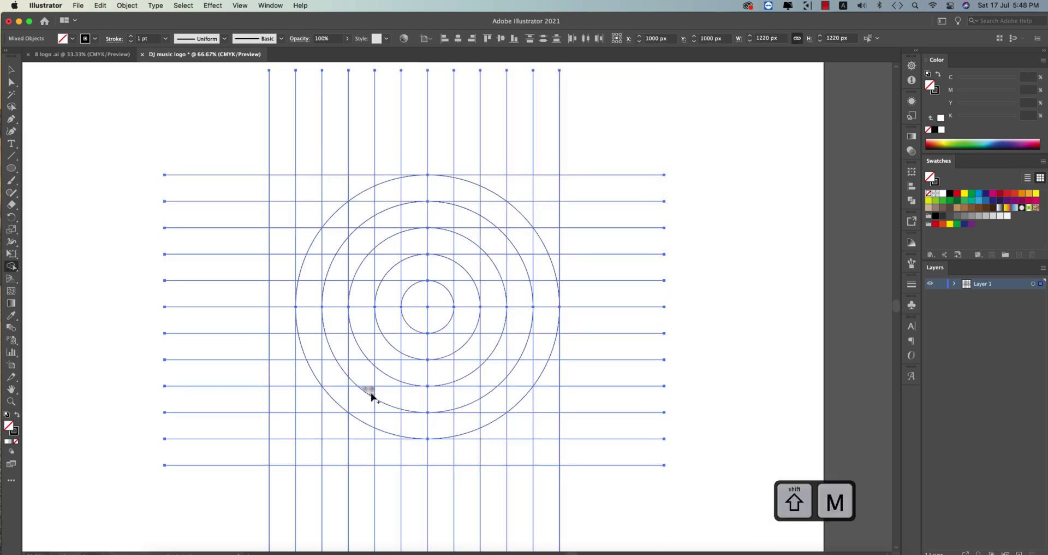
left_click(11, 266)
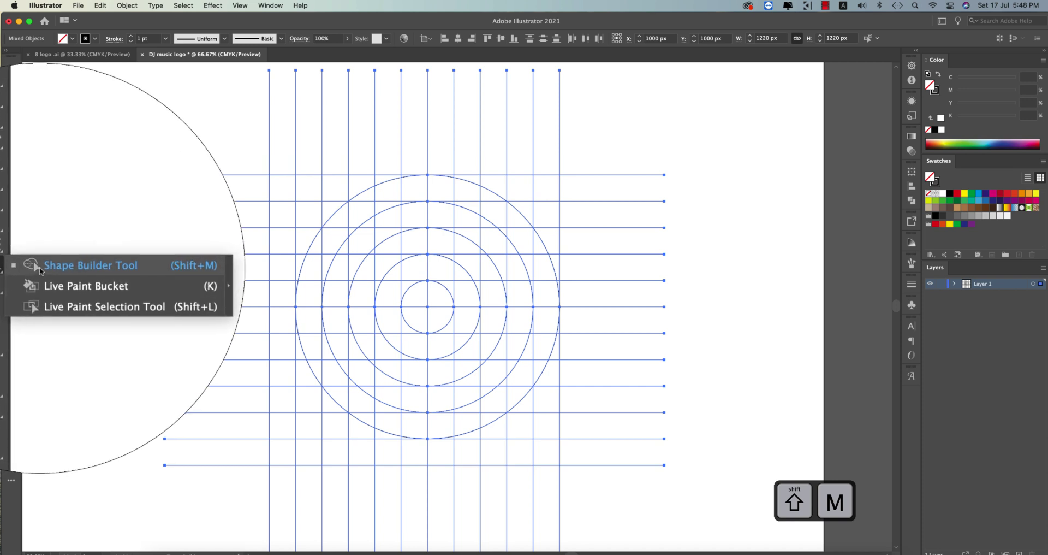
left_click(40, 270)
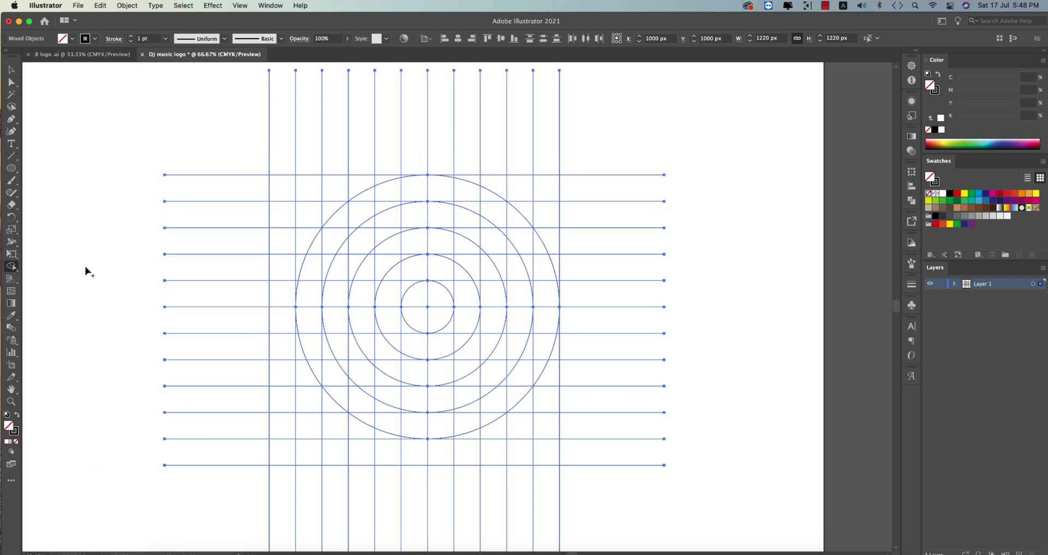
left_click(17, 416)
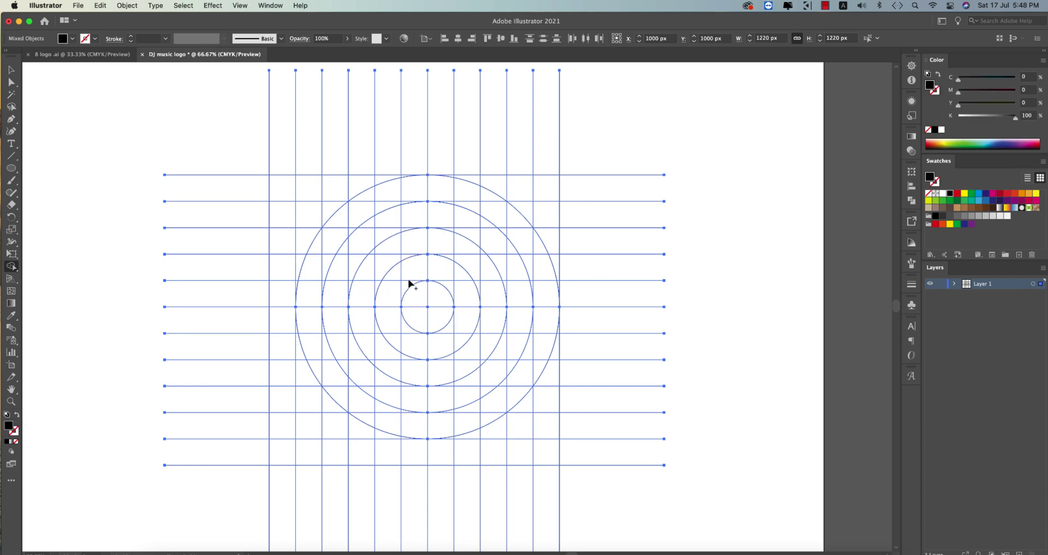
mouse_move(410, 280)
left_mouse_down()
mouse_move(388, 294)
mouse_move(410, 292)
mouse_move(418, 343)
mouse_move(458, 349)
mouse_move(473, 306)
mouse_move(467, 219)
left_mouse_up()
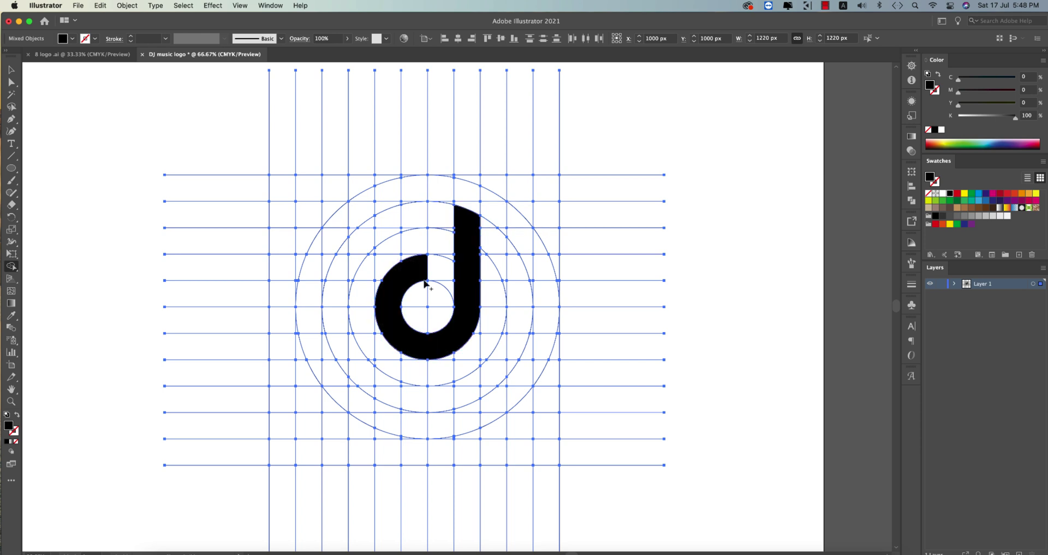
- Complete the d ring with Shape Builder and merge regions into the top bar and curved j tail, including leftover slivers
scroll(522, 288, "up", 1)
mouse_move(521, 288)
left_mouse_down()
mouse_move(519, 232)
mouse_move(526, 281)
mouse_move(481, 397)
mouse_move(513, 354)
left_mouse_up()
scroll(513, 354, "up", 5)
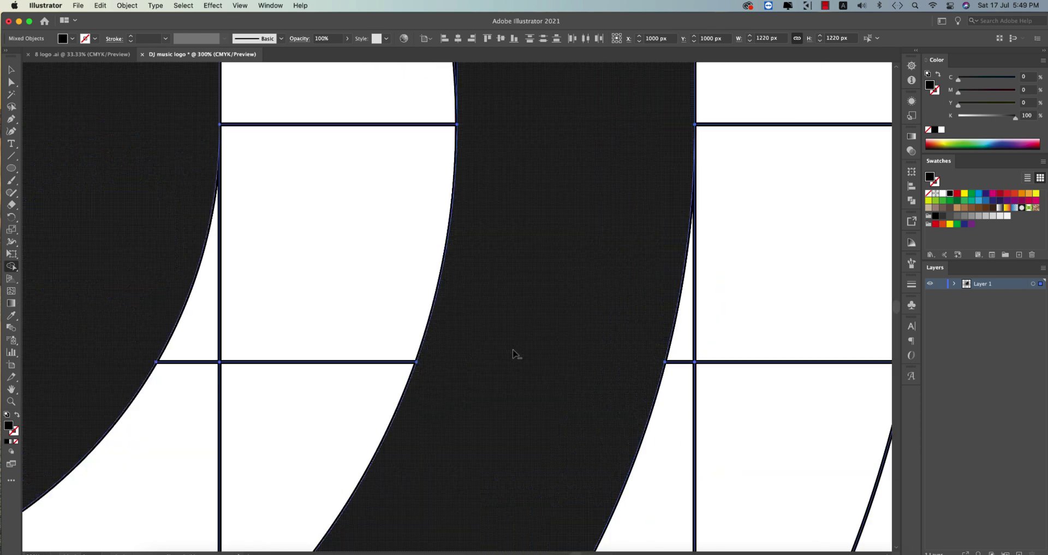
left_click_drag(557, 396, 548, 273)
mouse_move(463, 419)
left_mouse_down()
mouse_move(465, 367)
mouse_move(575, 367)
mouse_move(533, 405)
mouse_move(524, 393)
left_mouse_up()
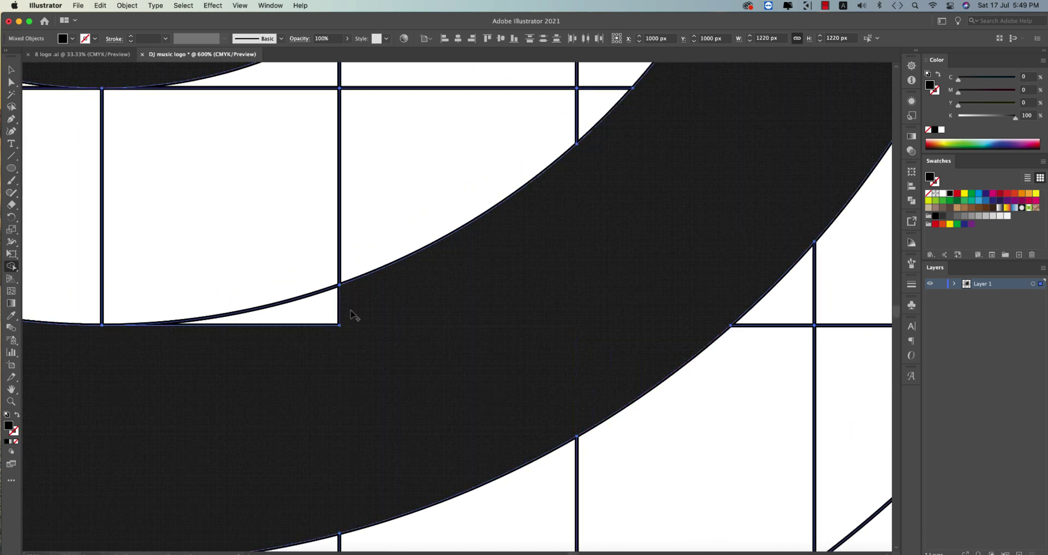
left_click_drag(346, 290, 305, 312)
scroll(467, 374, "down", 8)
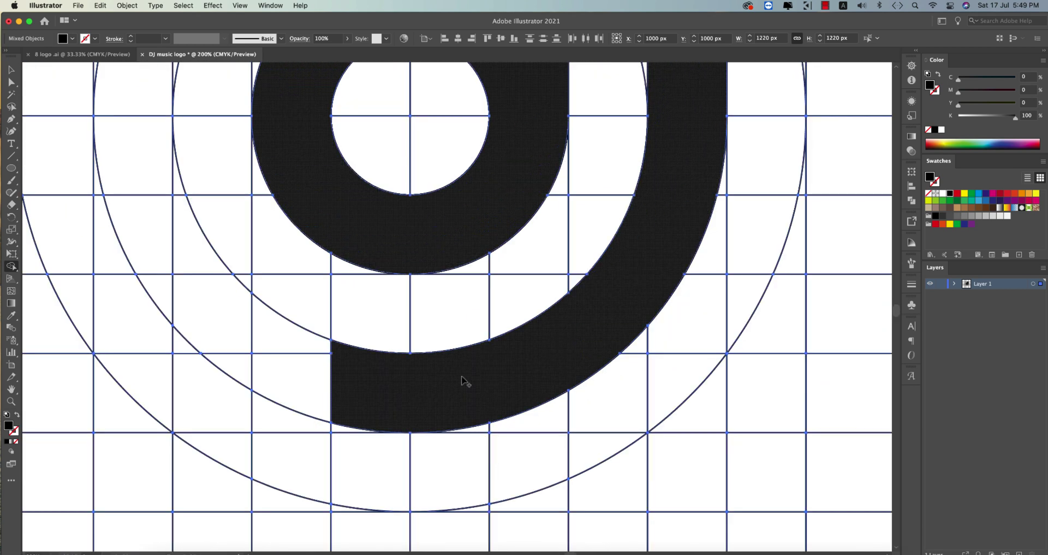
scroll(464, 380, "down", 2)
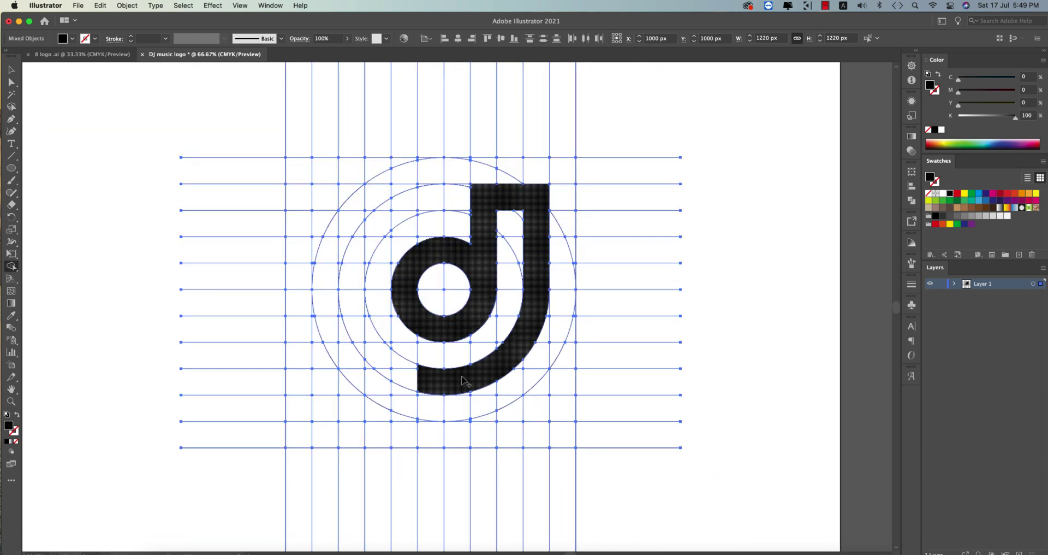
left_click(11, 70)
left_click(666, 315)
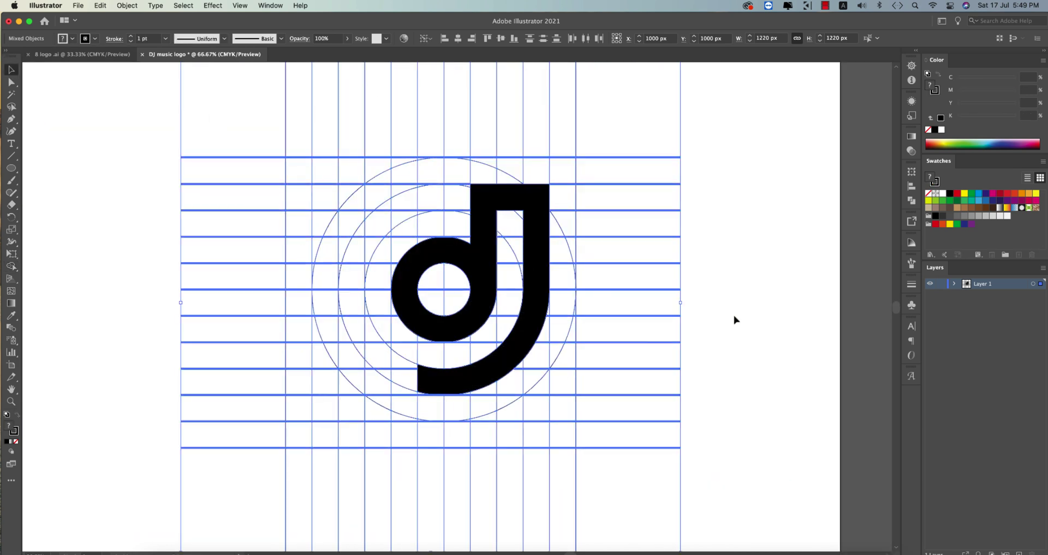
scroll(597, 339, "down", 4)
left_click(489, 335)
scroll(485, 335, "up", 3)
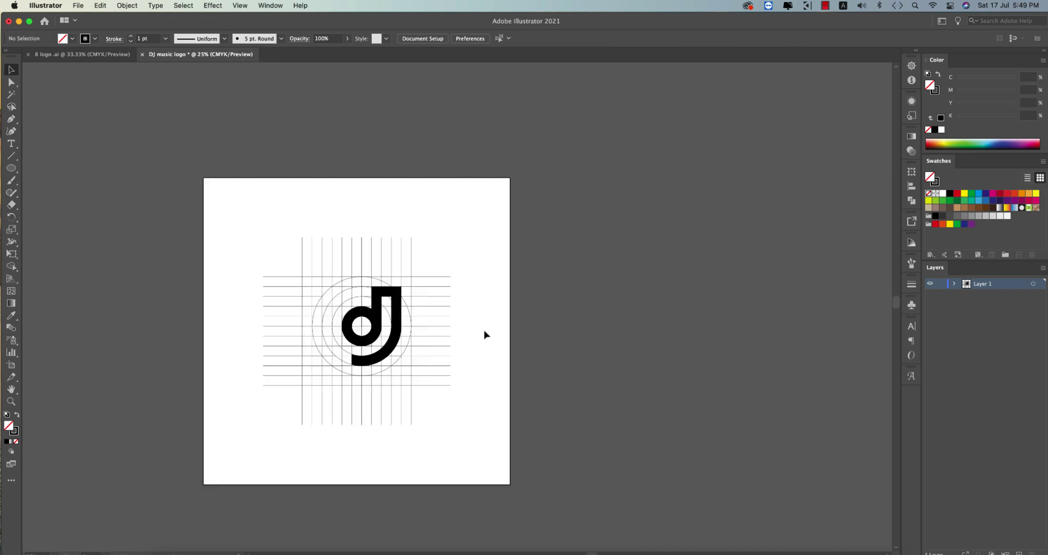
left_click(400, 347)
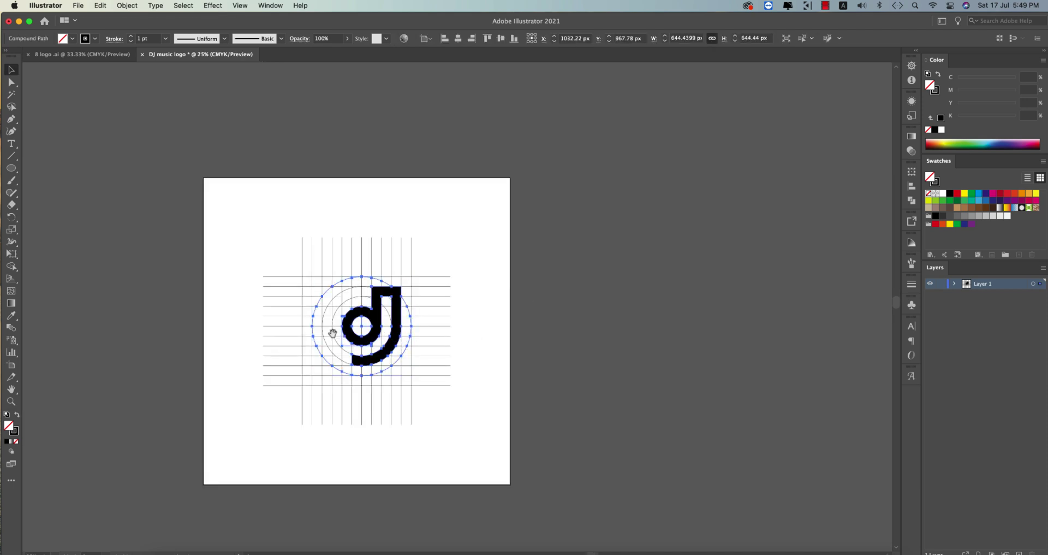
scroll(415, 339, "left", 5)
scroll(430, 322, "up", 2)
left_click_drag(342, 175, 771, 213)
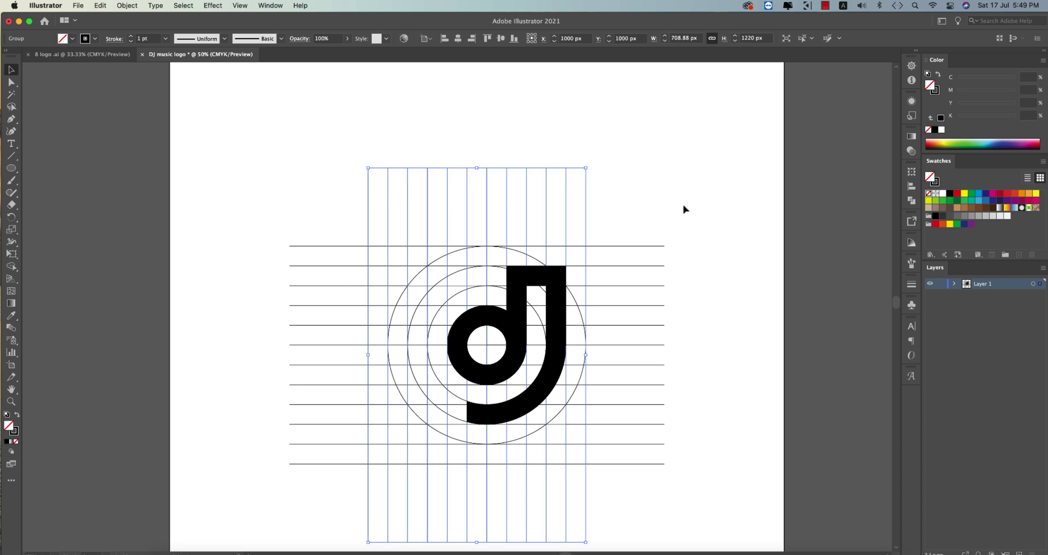
left_click(263, 128)
- Select all the unfilled construction lines and circles with the Magic Wand and delete them
left_click(10, 96)
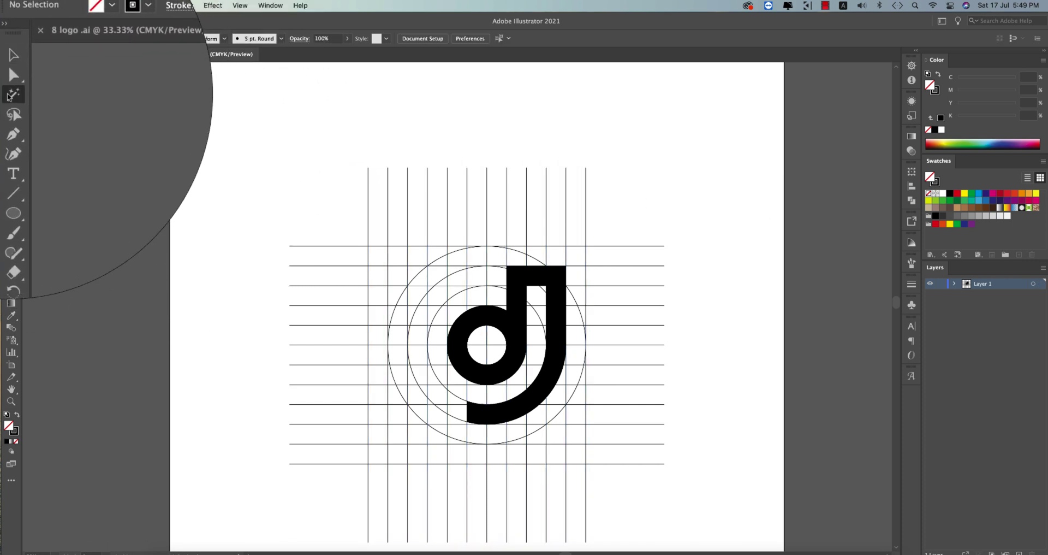
left_click(408, 190)
key("Delete")
- Fully round the two outer and two inner corners at the top of the monogram's stem
left_click(11, 70)
left_click_drag(414, 214, 657, 440)
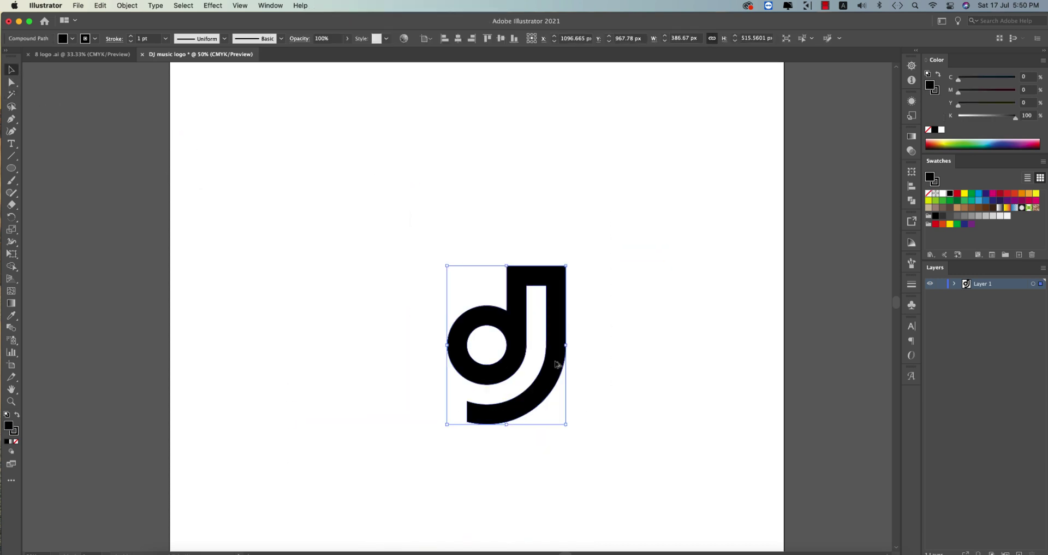
key("super+1")
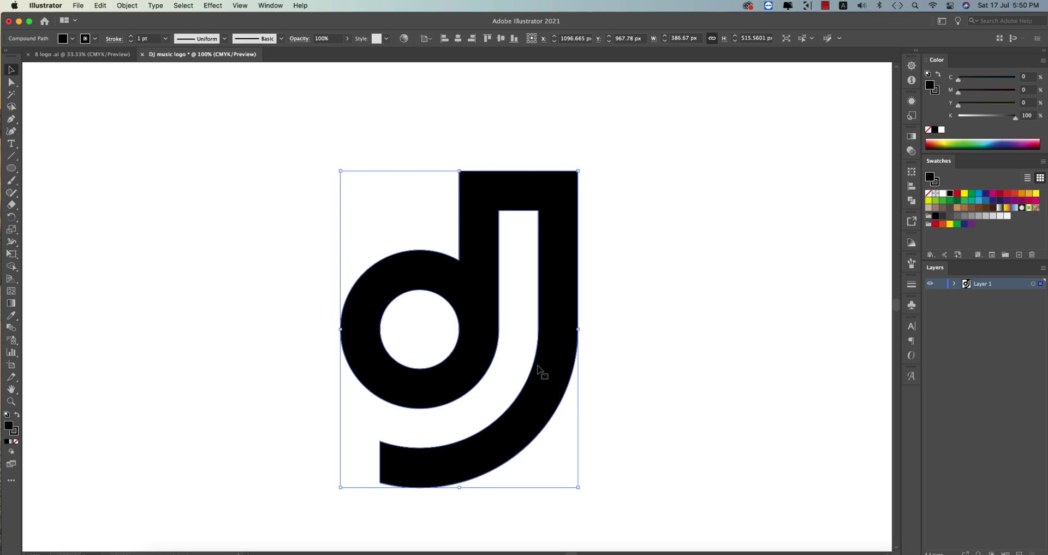
key("a")
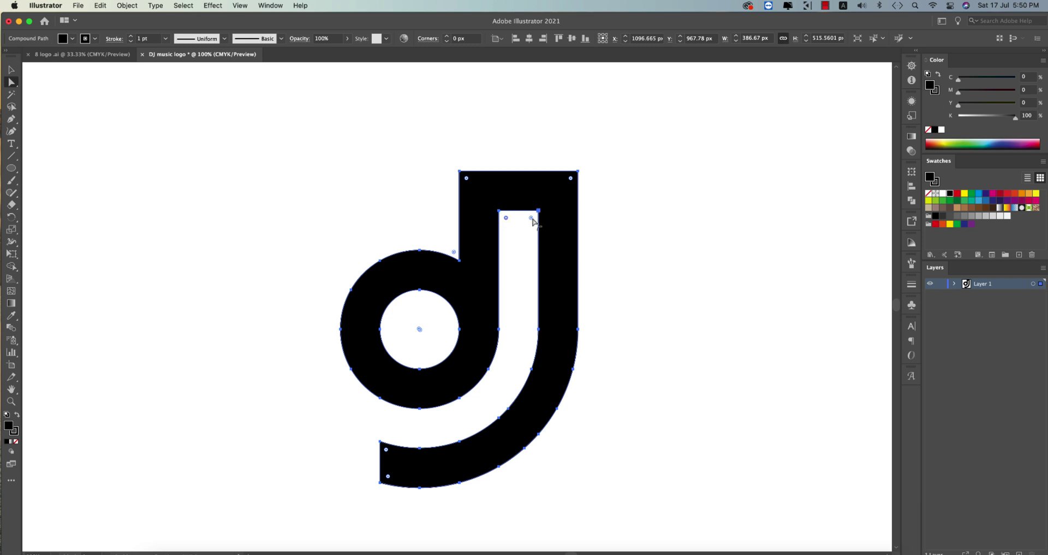
left_click_drag(531, 218, 524, 314)
left_click(466, 178)
left_click_drag(571, 182, 526, 329)
- Round both corners at the free end of the j's curved tail
left_click(386, 457)
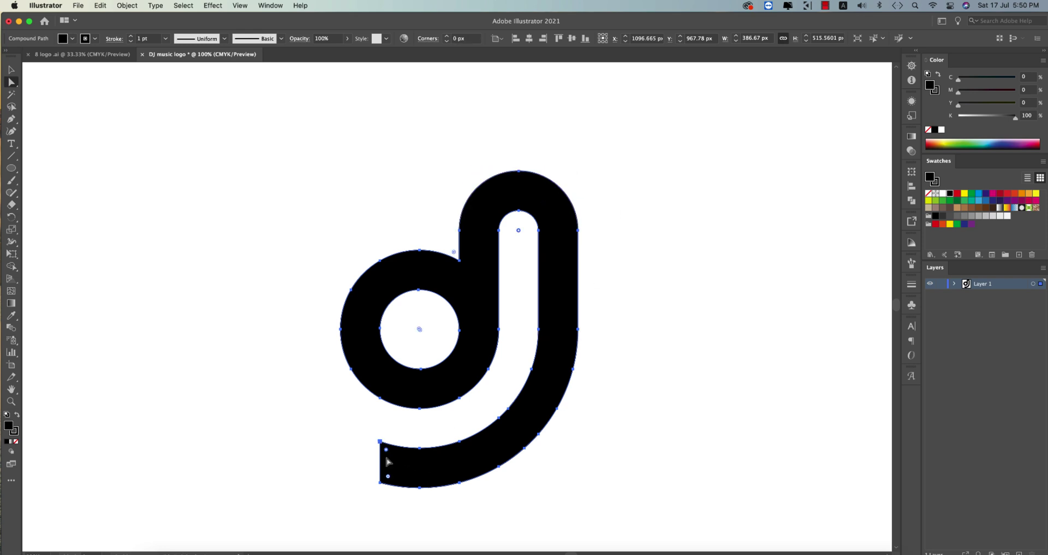
left_click_drag(389, 480, 404, 464)
left_click(10, 69)
- Select the anchor points of the stem's rounded top and move them up 90 px
scroll(301, 276, "down", 2)
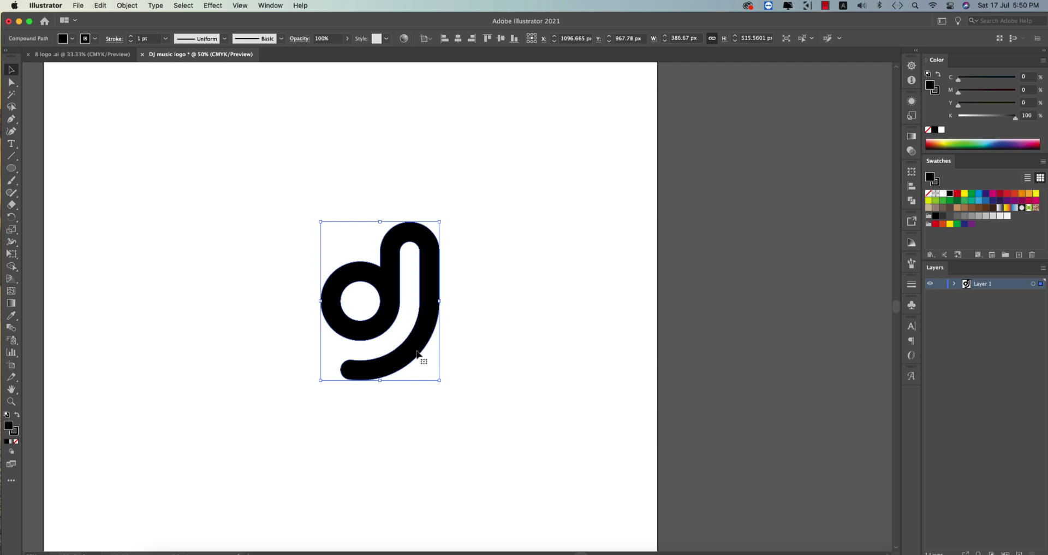
key("a")
left_click_drag(358, 197, 449, 260)
key("shift+Up")
key("shift+Up")
key("shift+Up")
key("shift+Up")
key("shift+Up")
key("shift+Up")
key("shift+Up")
key("shift+Up")
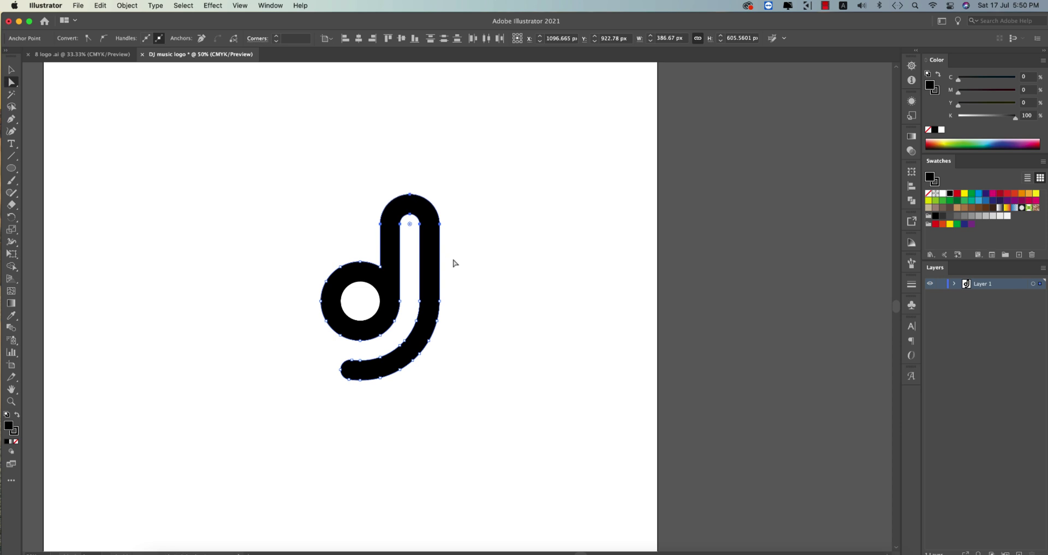
key("v")
left_click(453, 263)
- Center the monogram on the artboard vertically and horizontally
left_click_drag(475, 269, 546, 290)
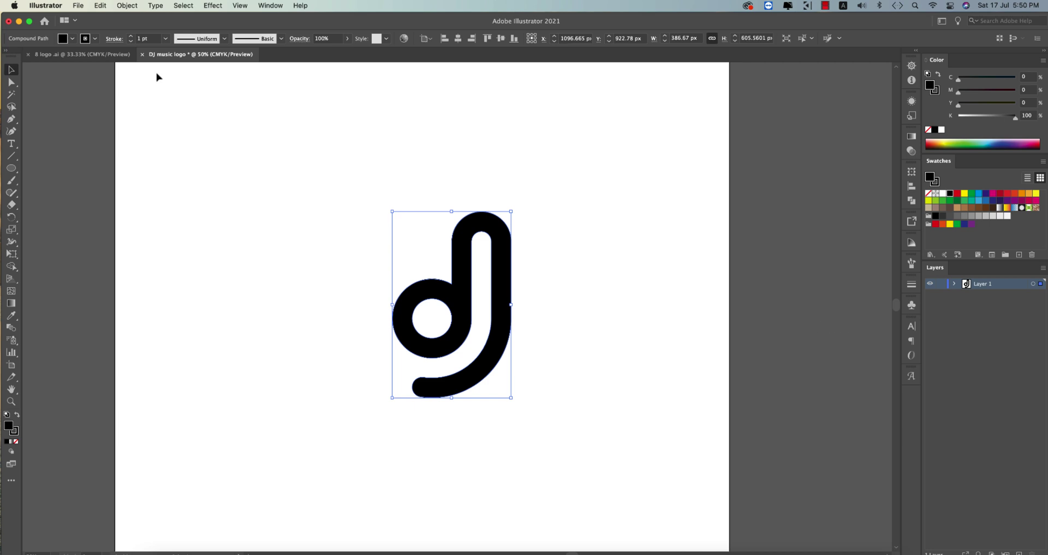
left_click(599, 215)
left_click_drag(375, 202, 592, 383)
scroll(591, 372, "down", 1)
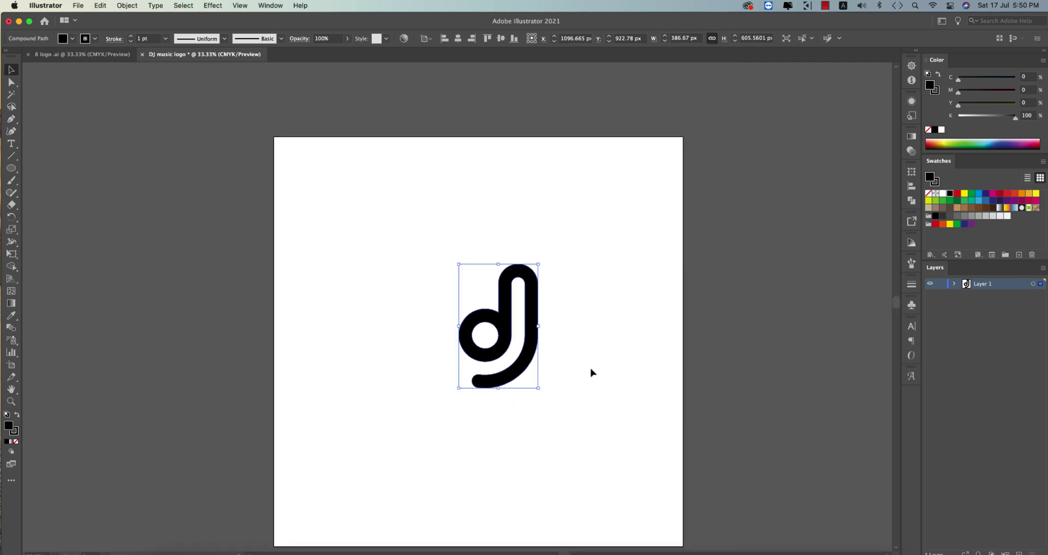
scroll(592, 372, "up", 1)
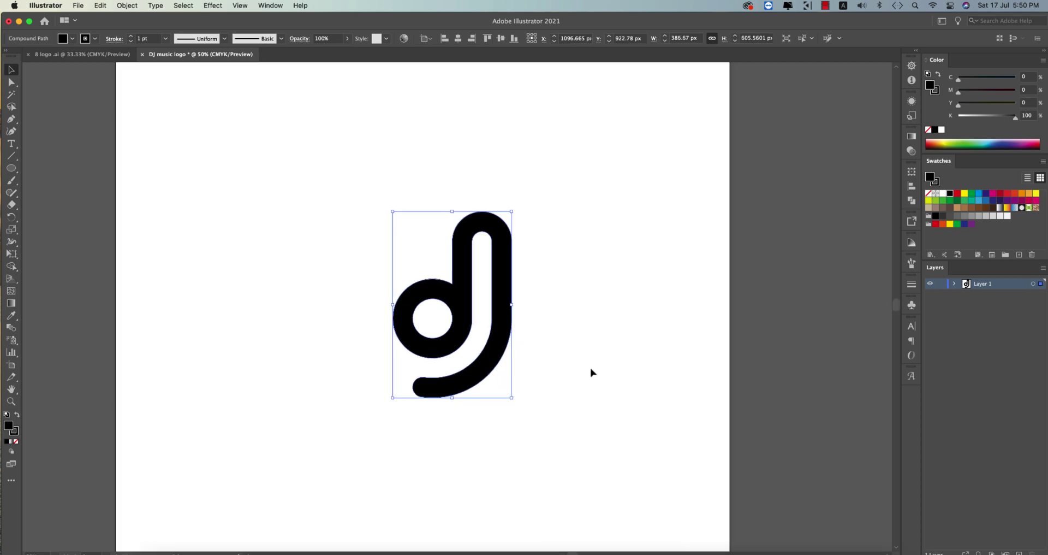
left_click(501, 38)
left_click(458, 38)
left_click(595, 237)
scroll(595, 236, "down", 1)
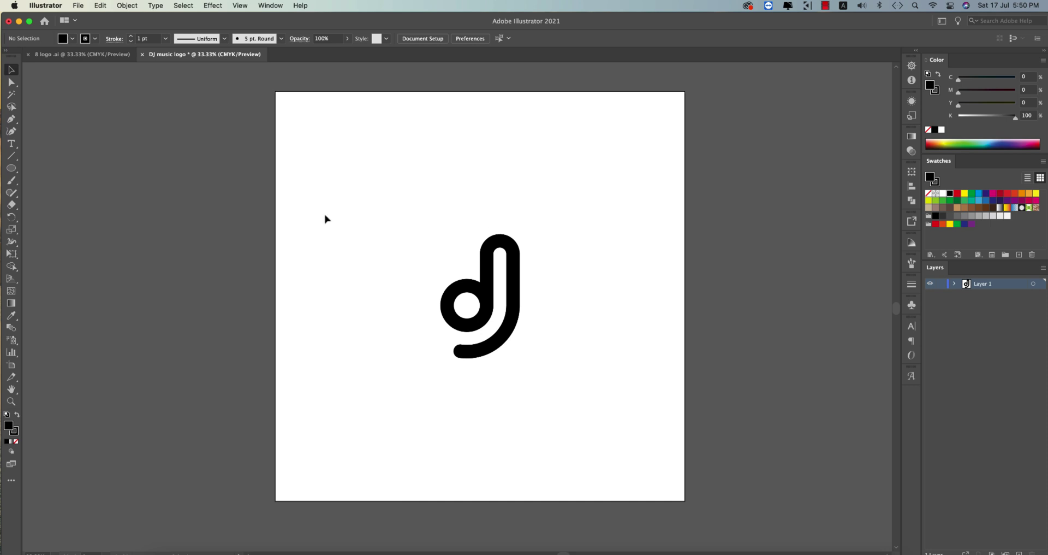
- Add a Lorem ipsum placeholder text line below the monogram and set its size to 72 pt
left_click(11, 144)
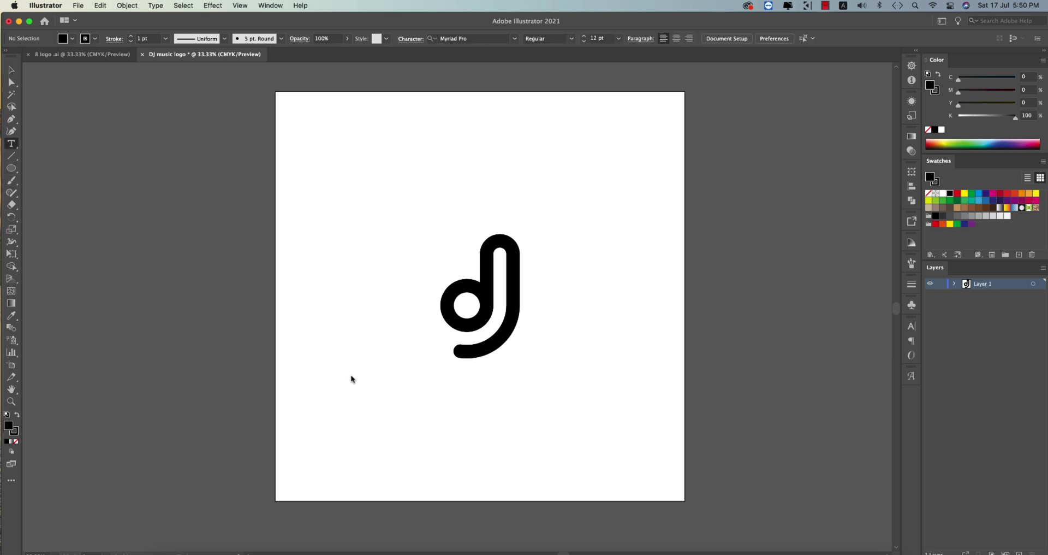
left_click(417, 385)
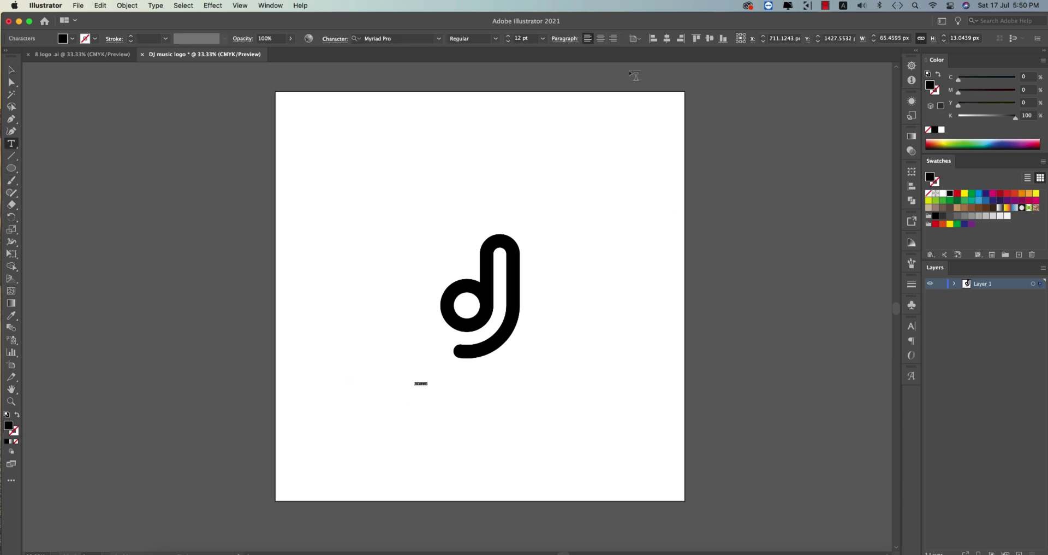
left_click(543, 38)
left_click(560, 227)
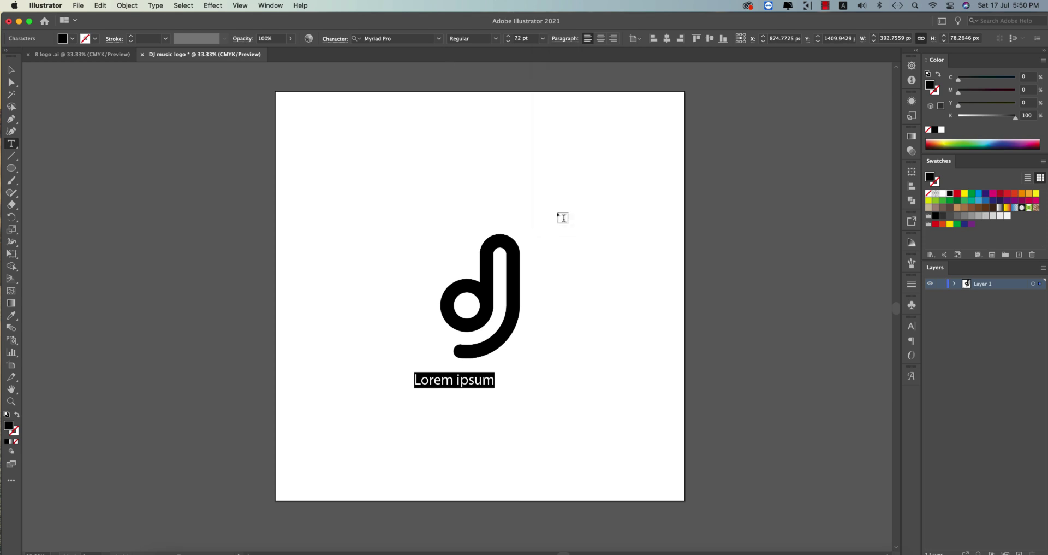
- Set the placeholder text in Nexa Bold with All Caps
left_click(440, 42)
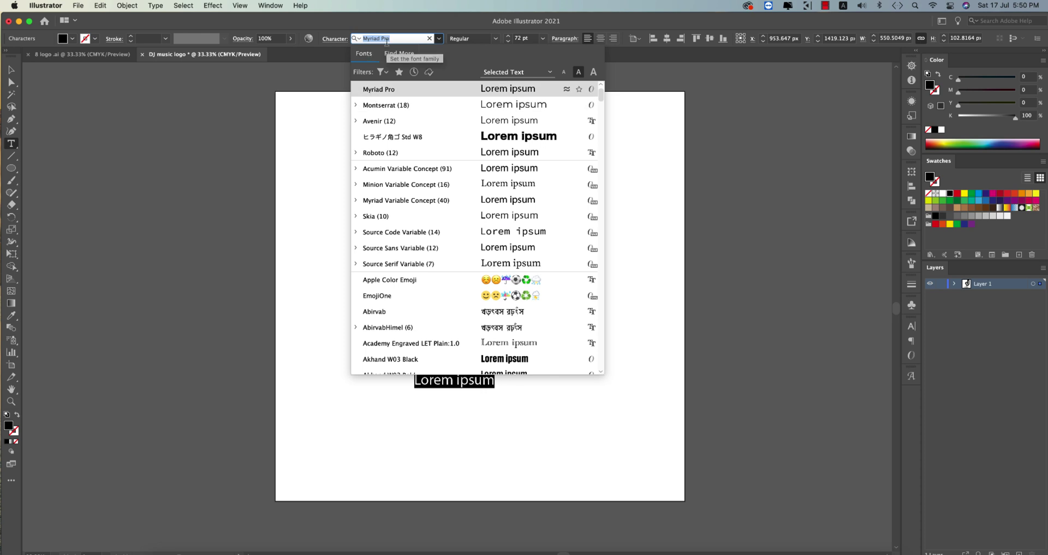
type("nexa")
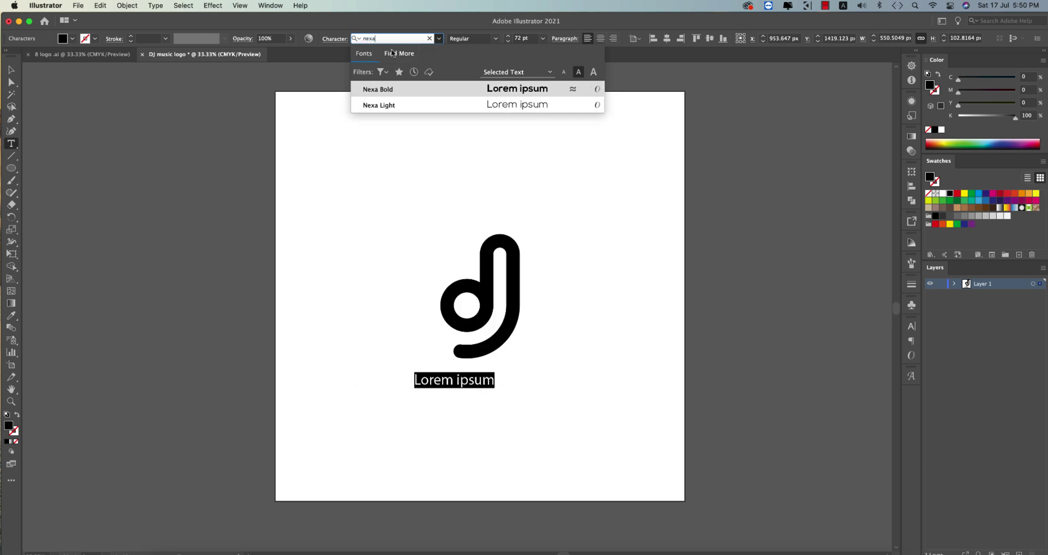
left_click(451, 89)
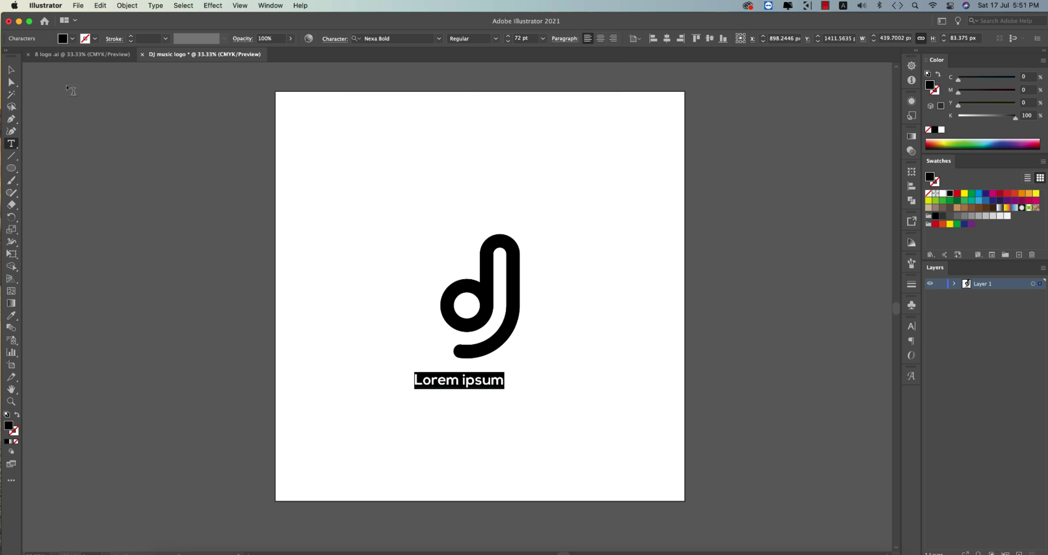
left_click(11, 71)
left_click(543, 38)
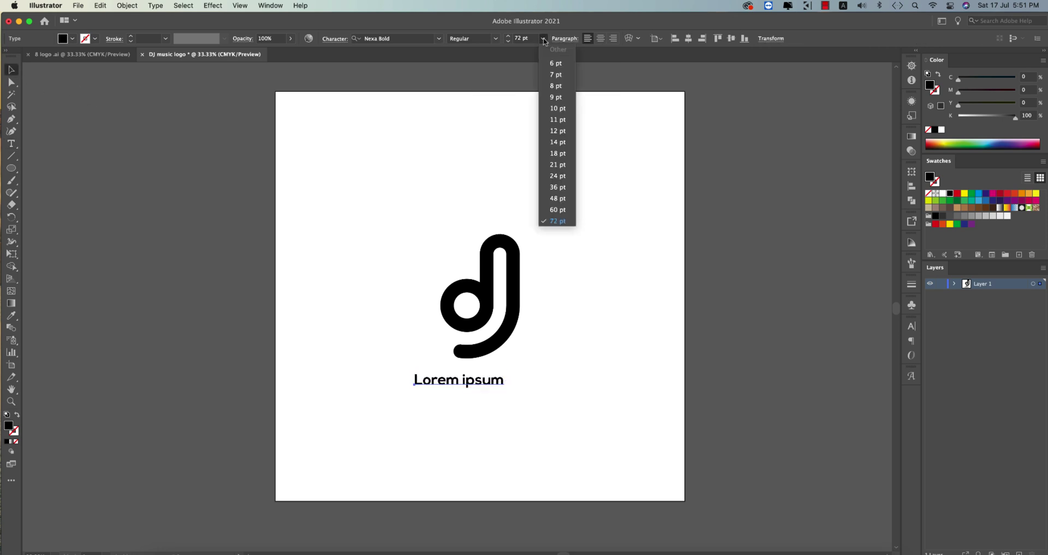
left_click(548, 223)
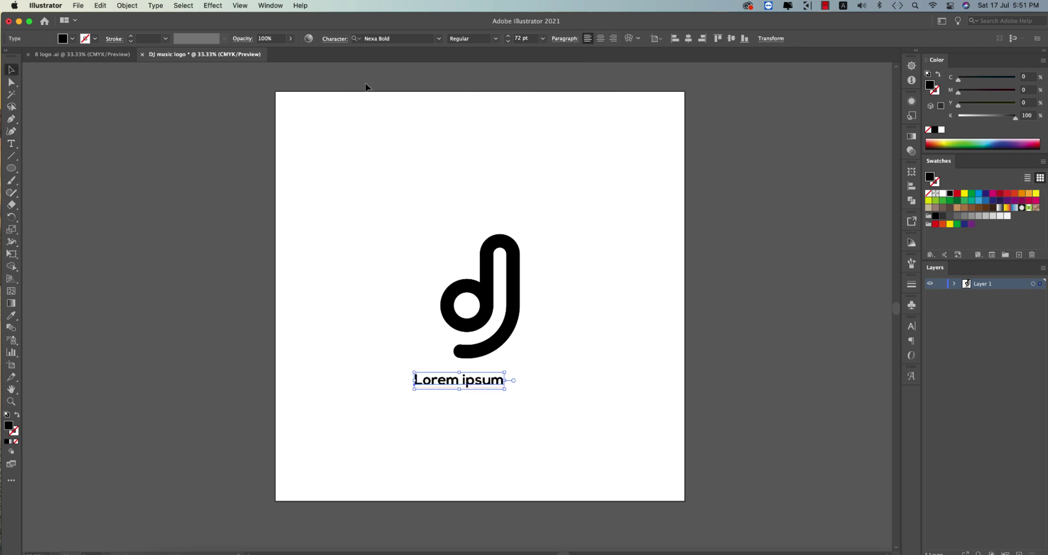
left_click(334, 39)
left_click(234, 145)
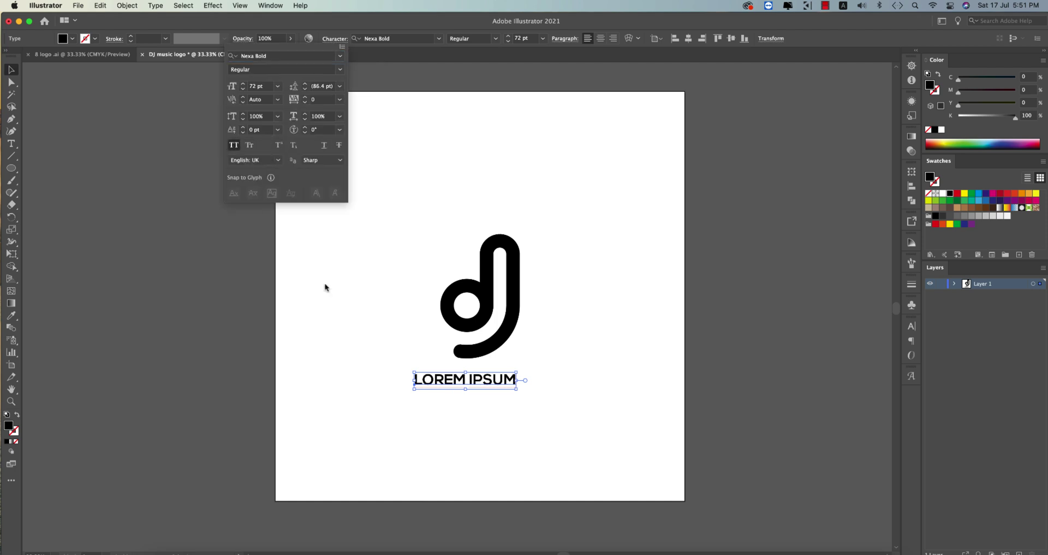
- Align the placeholder text and the monogram on their horizontal centers
left_click(488, 354, "shift")
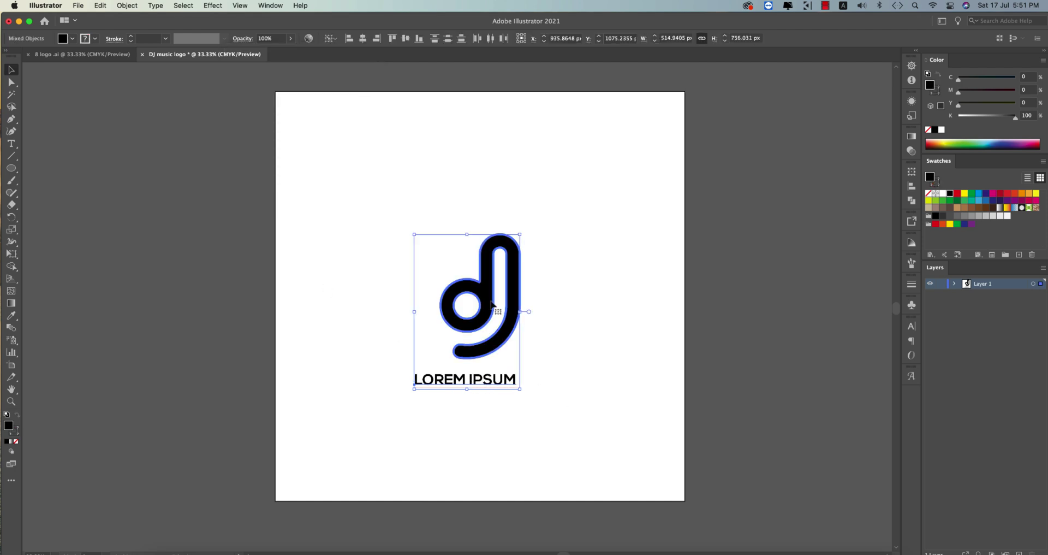
left_click(362, 38)
left_click(523, 430)
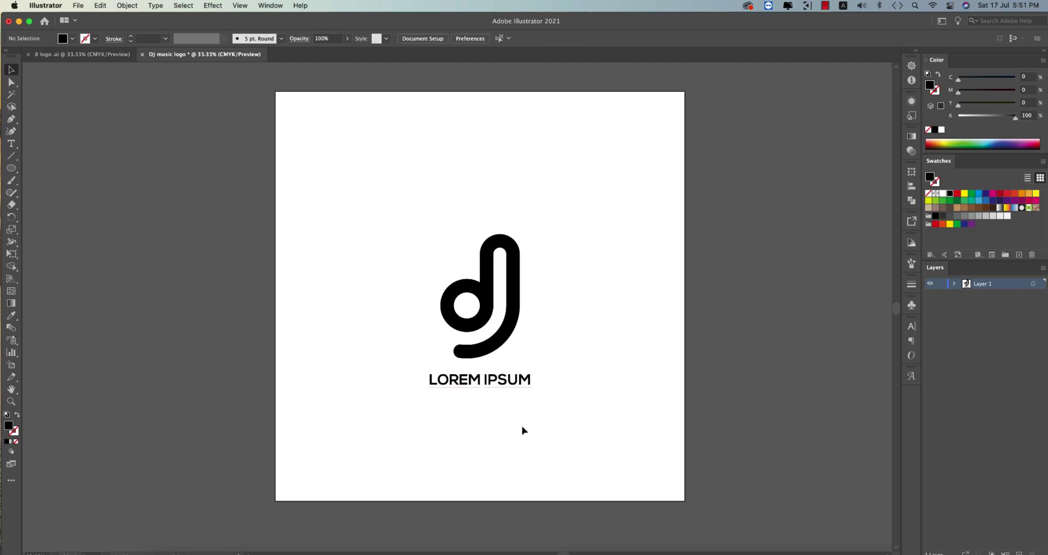
- Replace the placeholder text below the monogram with THE DJEMUSIC
double_click(491, 385)
key("super+a")
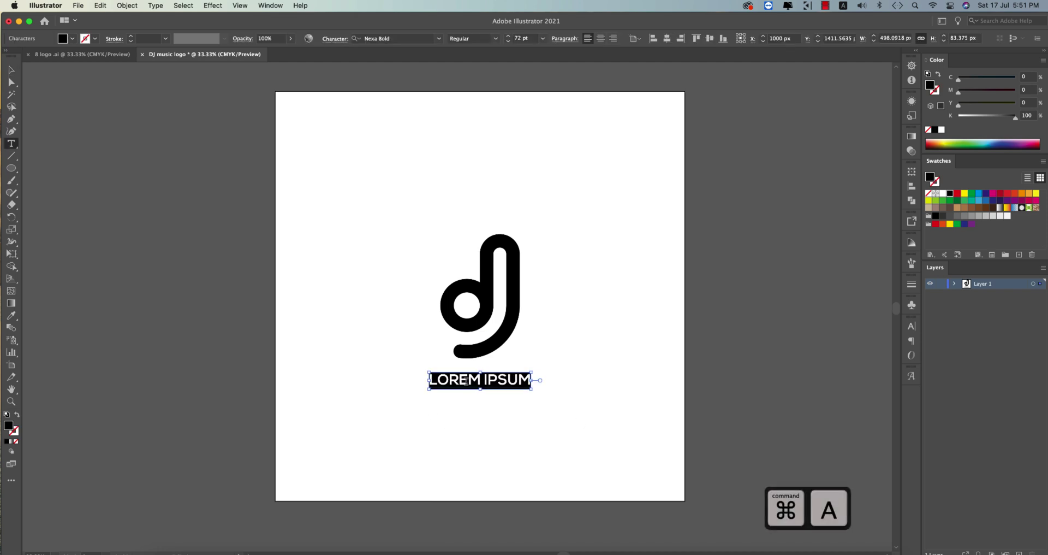
type("THE ")
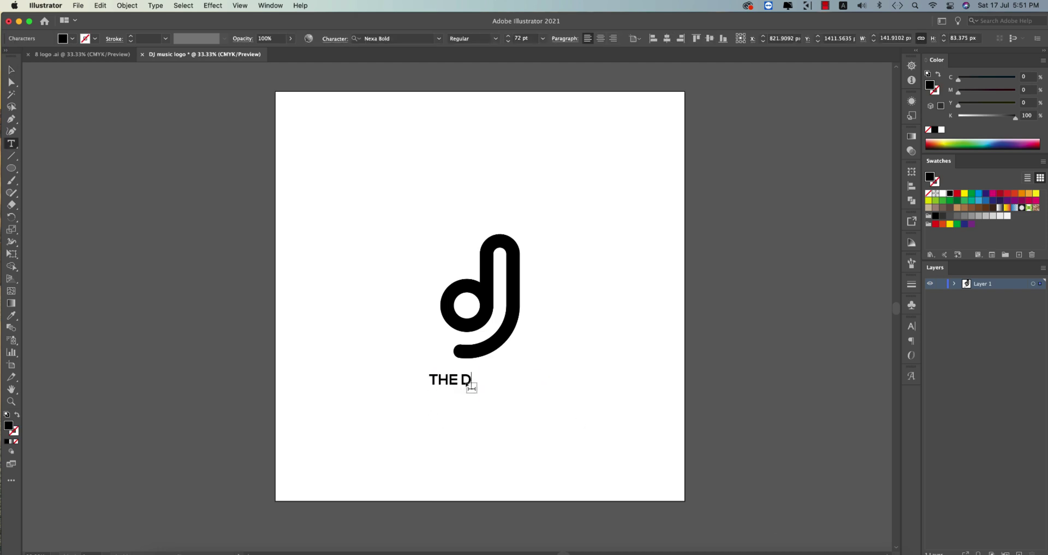
type("DJELOGO")
key("BackSpace")
key("BackSpace")
key("BackSpace")
key("BackSpace")
type("MUSI")
left_click(11, 69)
left_click(358, 448)
- Center the THE DJEMUSIC text horizontally with the monogram again
left_click(480, 380)
left_click(511, 314, "shift")
left_click(362, 38)
left_click(484, 215)
- Set the THE DJEMUSIC wordmark in the Arial Rounded MT Bold font
left_click(505, 381)
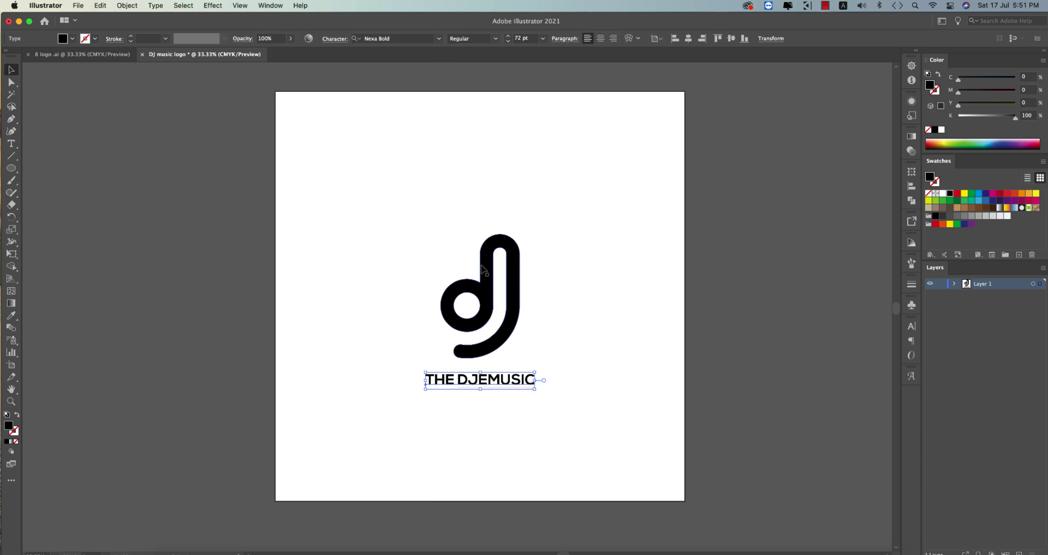
left_click(438, 38)
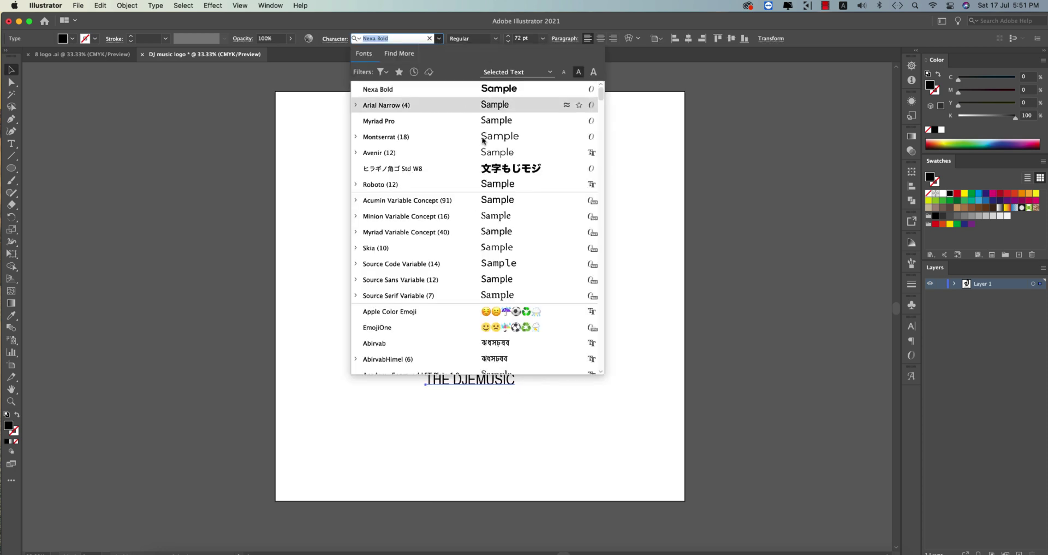
scroll(495, 263, "down", 1)
scroll(495, 262, "down", 8)
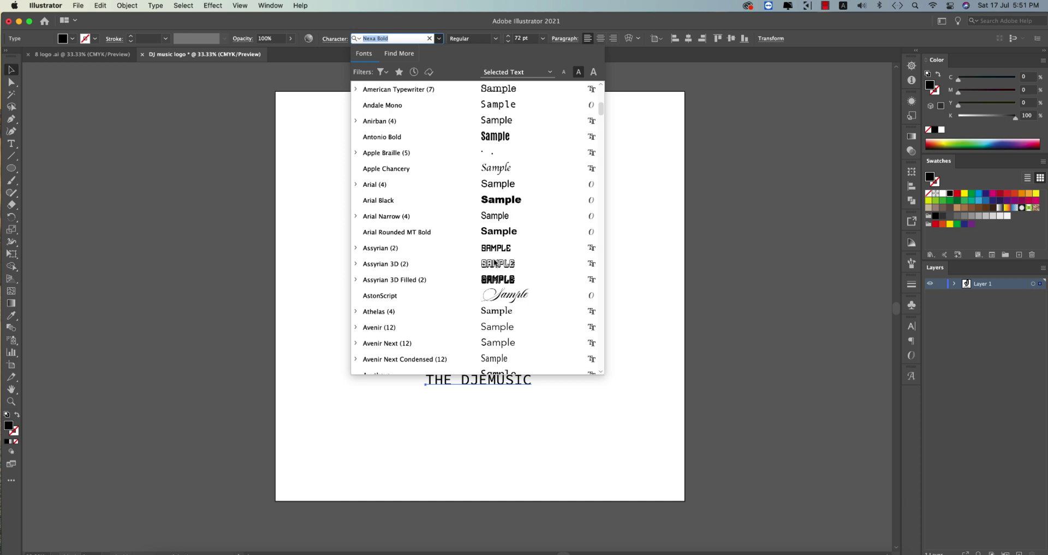
left_click(499, 233)
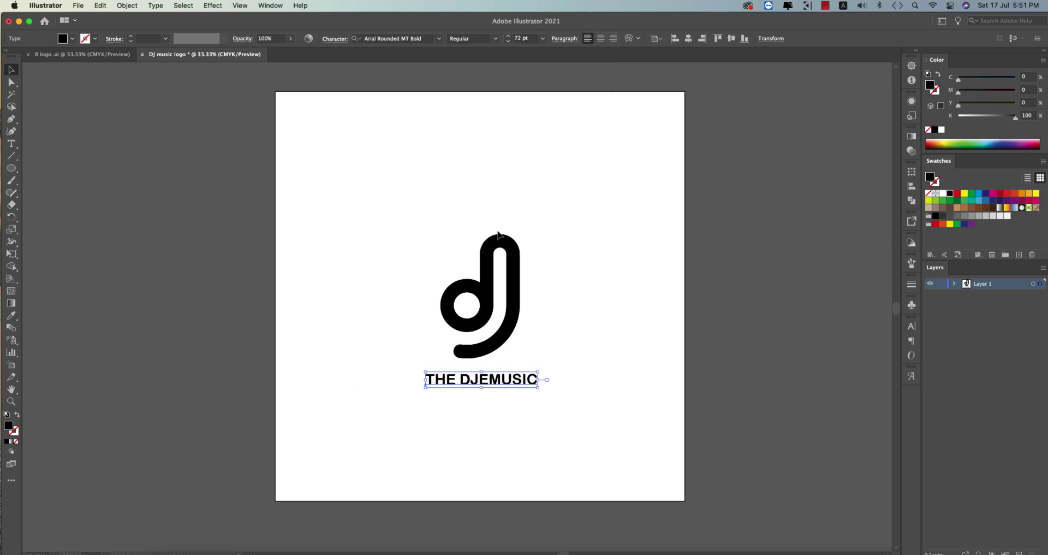
- Turn off All Caps for the wordmark below the monogram
left_click(241, 39)
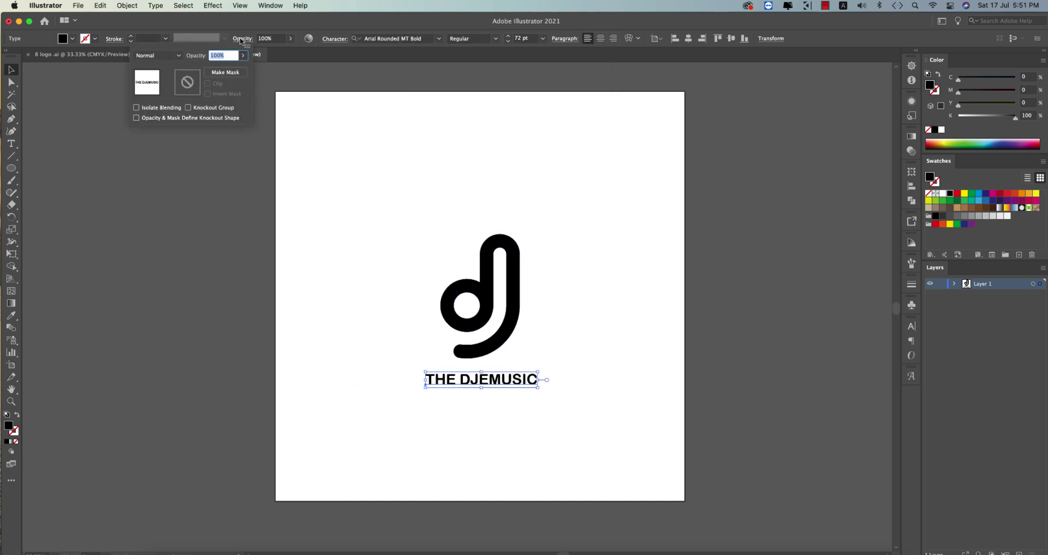
left_click(331, 43)
left_click(332, 41)
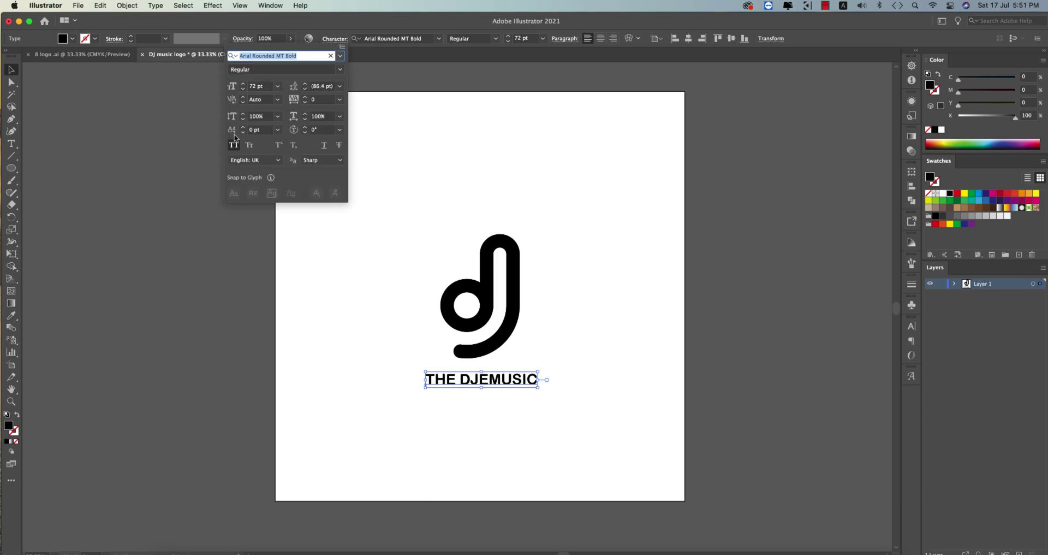
left_click(234, 144)
left_click(524, 453)
- Replace the THE DJEMUSIC wordmark with the lowercase text djmusicapps
double_click(508, 380)
key("super+a")
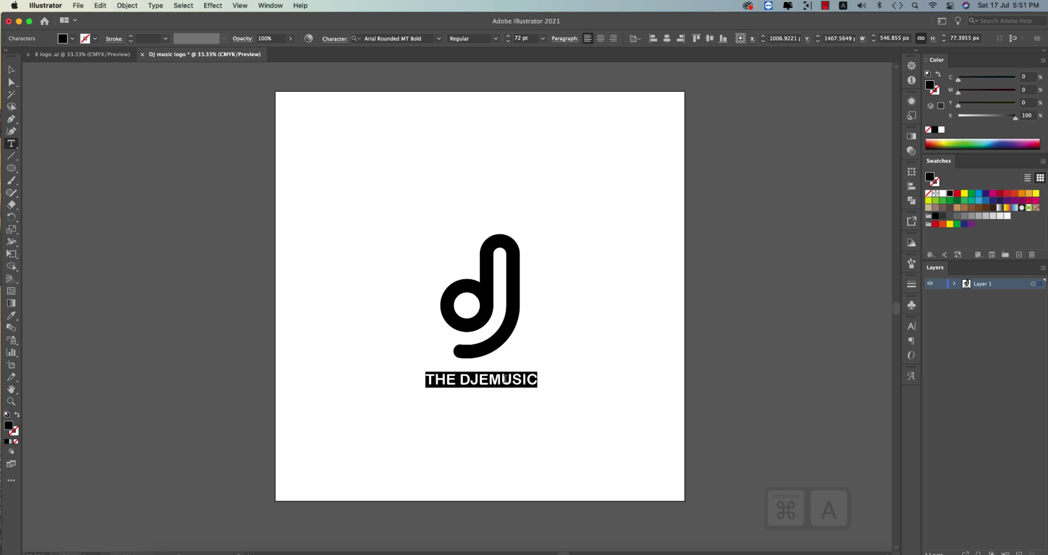
type("the")
key("BackSpace")
key("BackSpace")
key("BackSpace")
type("dj")
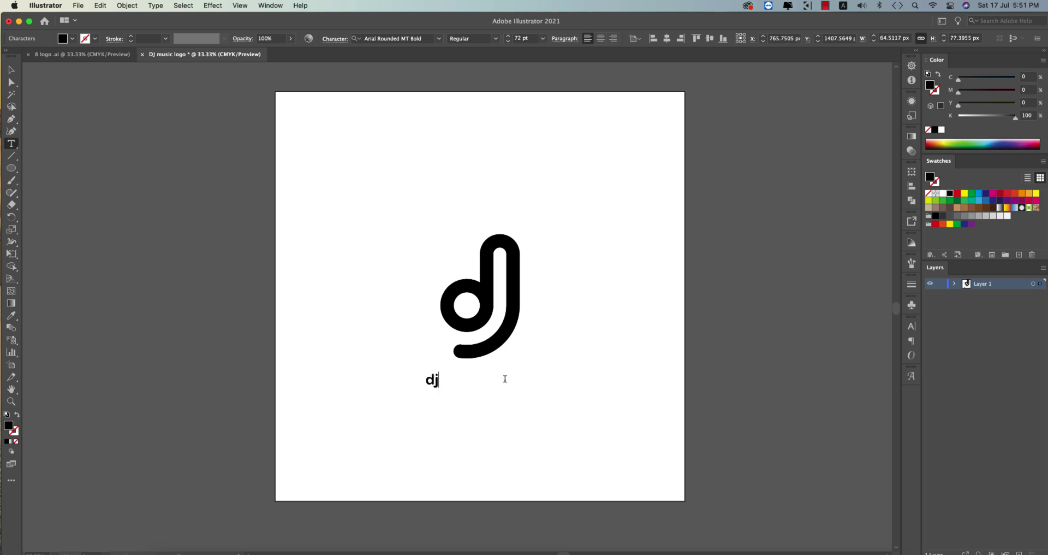
type("musicapps")
left_click(12, 70)
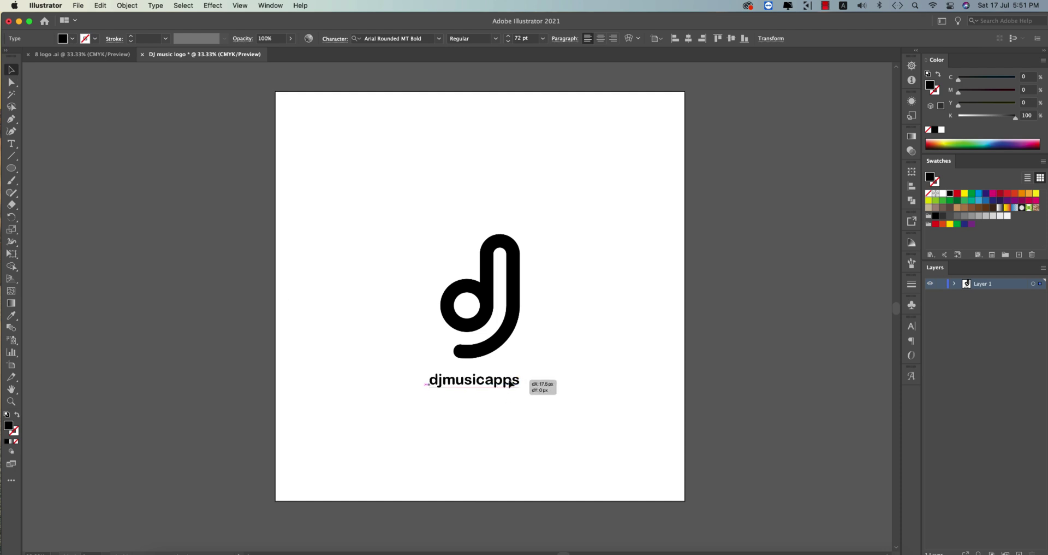
- Align the djmusicapps text and the monogram on their horizontal centers
left_click(502, 343, "shift")
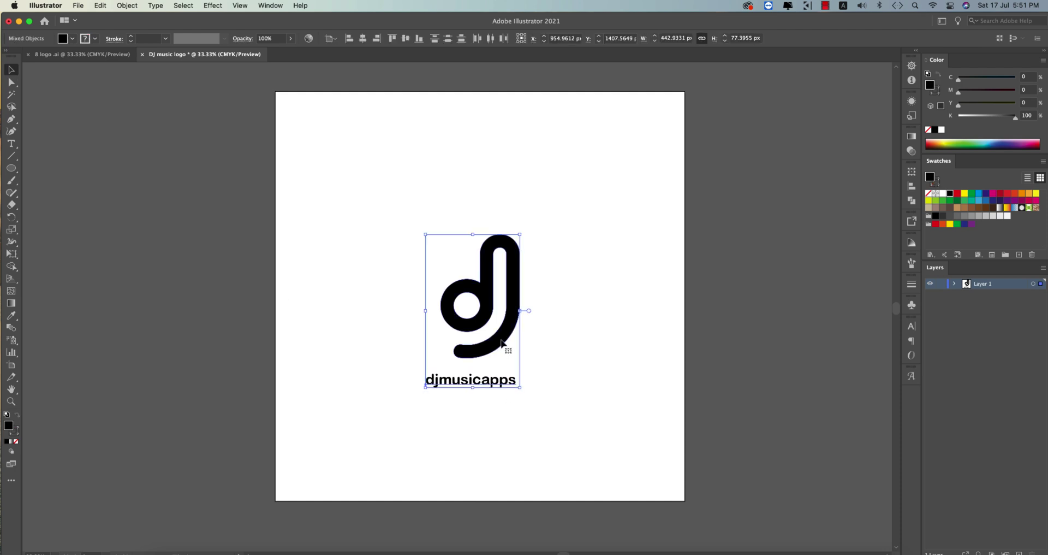
left_click(363, 38)
left_click(598, 352)
- Change the djmusicapps wordmark's font to CocoSharp W05 Bold Italic
left_click(482, 385)
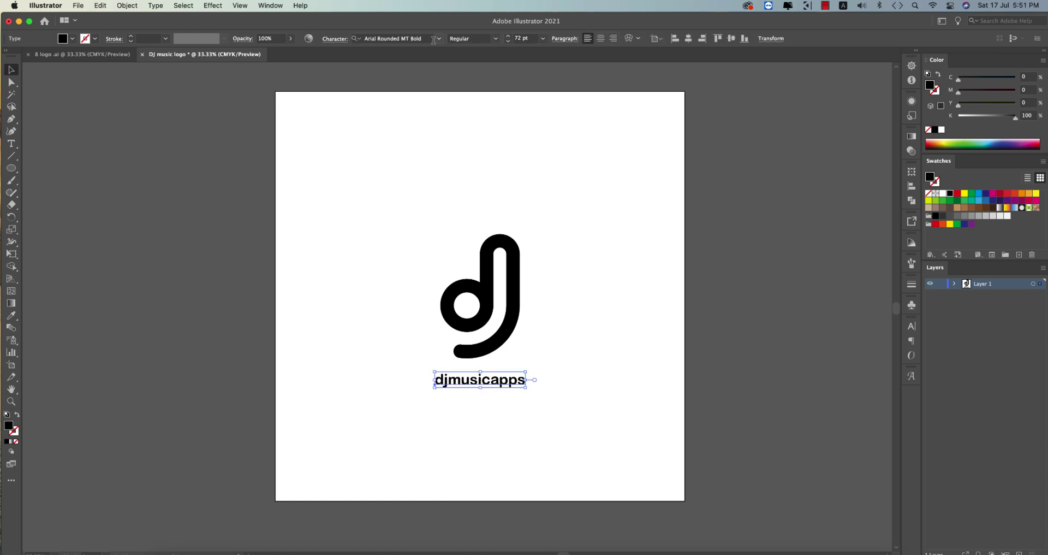
left_click(428, 43)
left_click(439, 39)
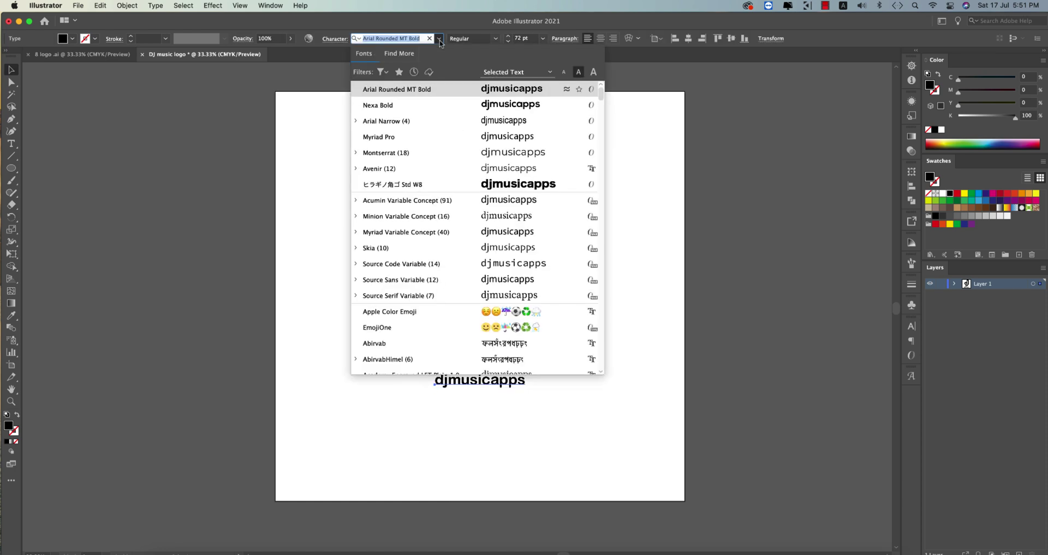
scroll(464, 229, "down", 10)
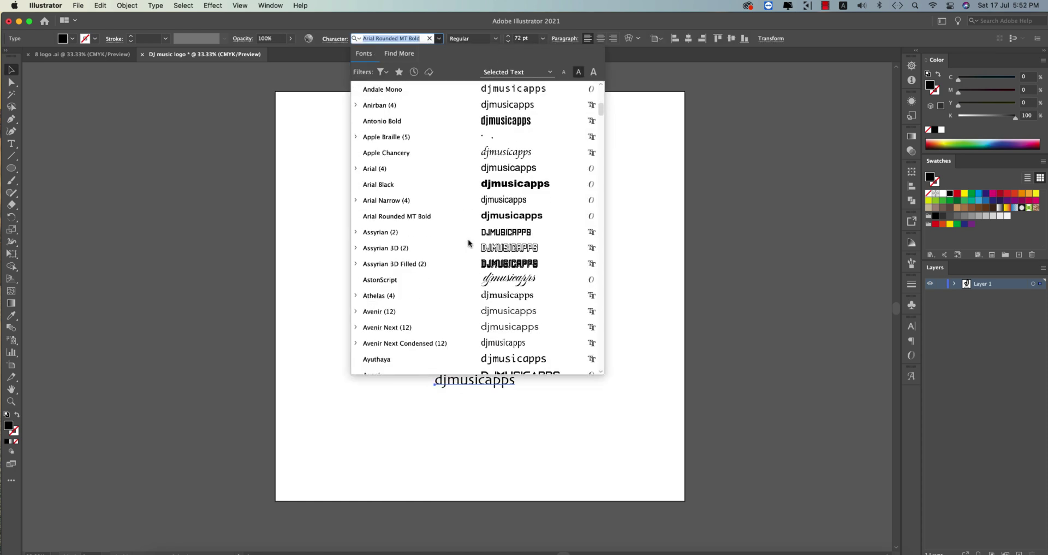
scroll(524, 313, "down", 5)
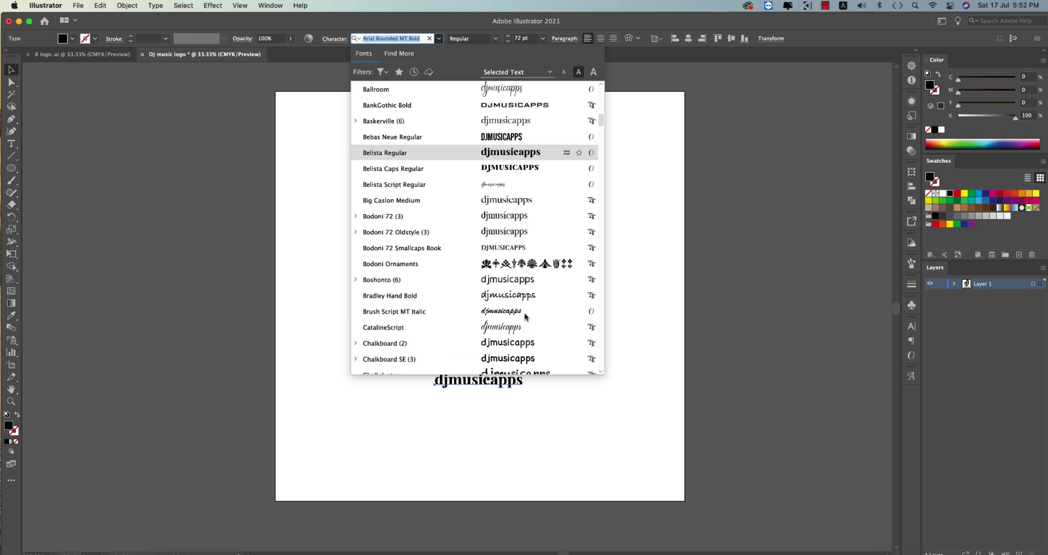
scroll(524, 343, "down", 8)
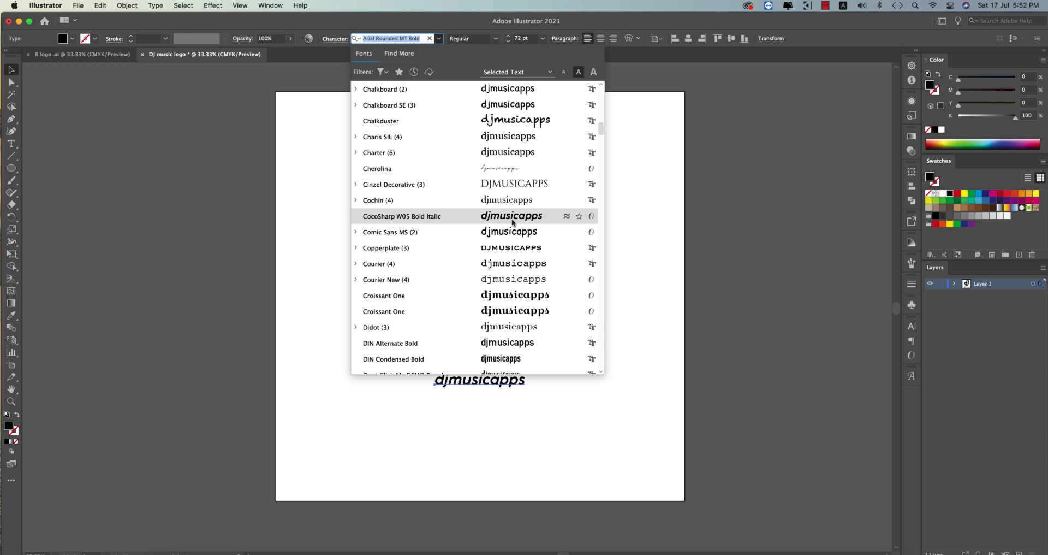
left_click(512, 221)
left_click(522, 393)
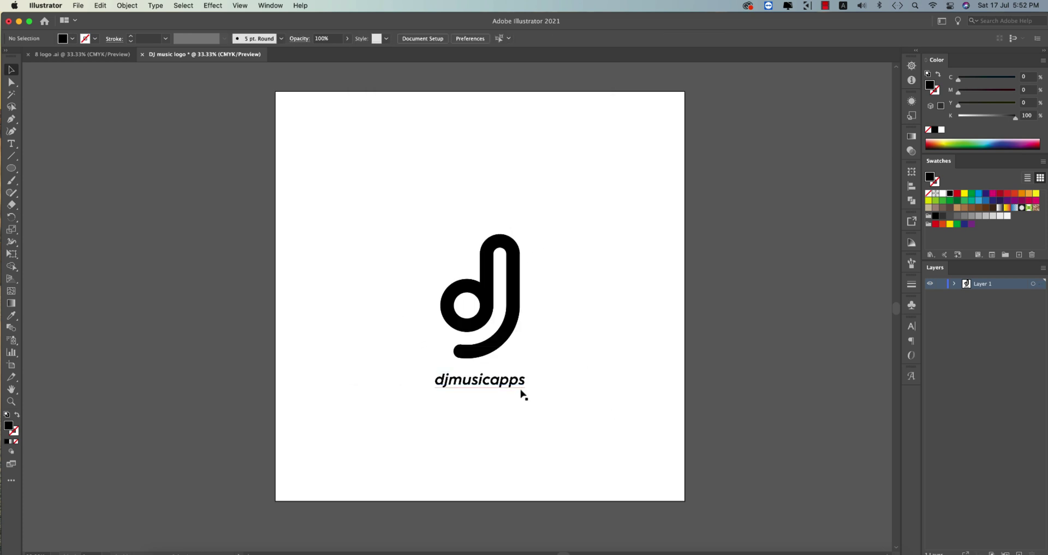
- Center the italic djmusicapps wordmark horizontally with the monogram again
mouse_move(519, 387)
left_mouse_down()
mouse_move(454, 384)
mouse_move(514, 386)
left_mouse_up()
left_click(494, 354, "shift")
left_click(363, 38)
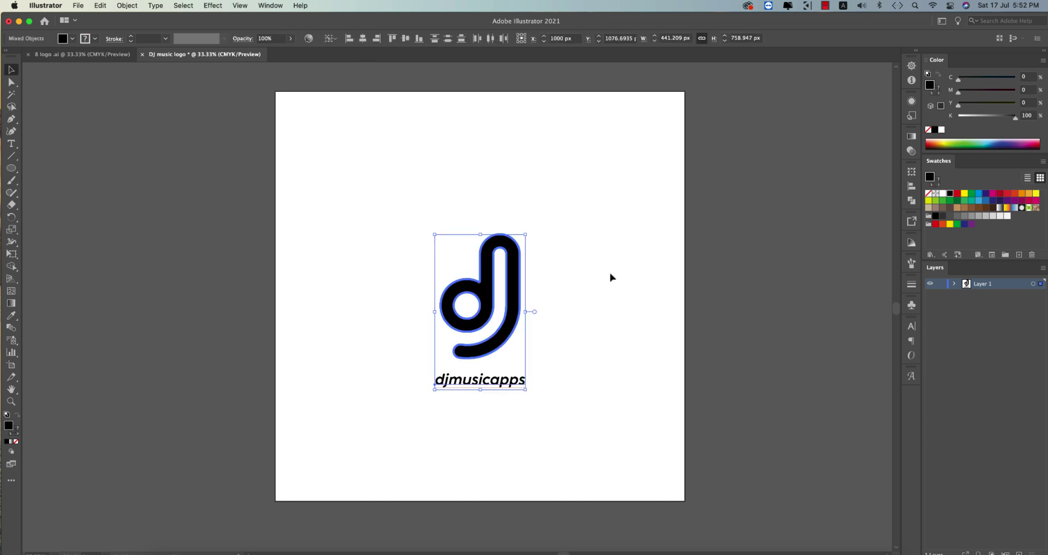
left_click(568, 388)
- Try All Caps on the djmusicapps wordmark and undo it
left_click(518, 383)
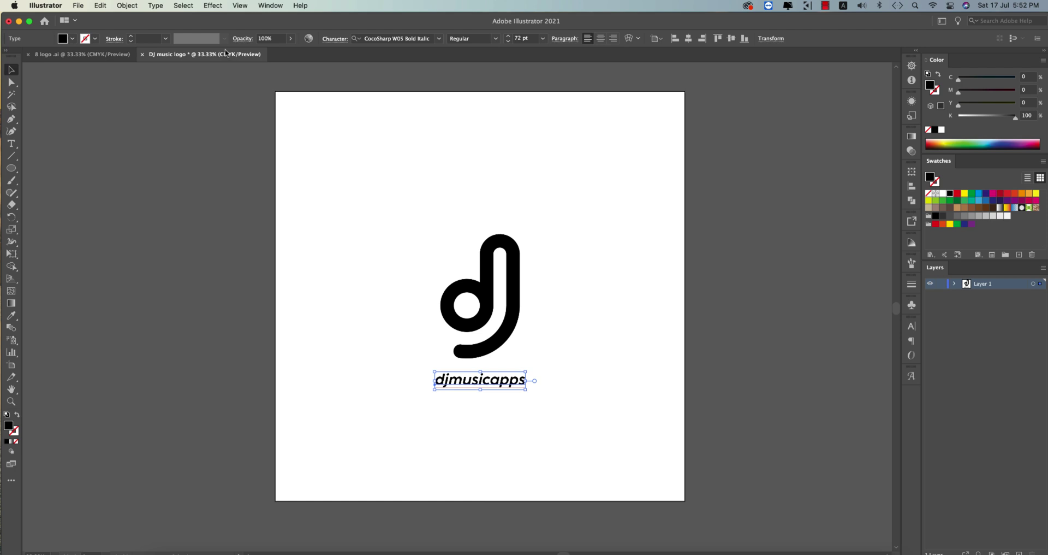
left_click(331, 39)
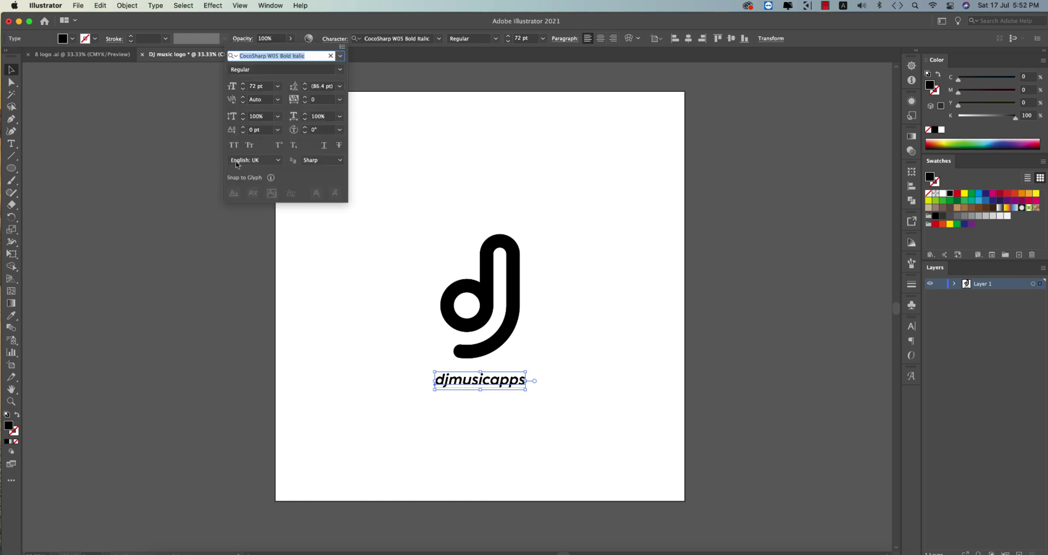
left_click(234, 145)
key("super+z")
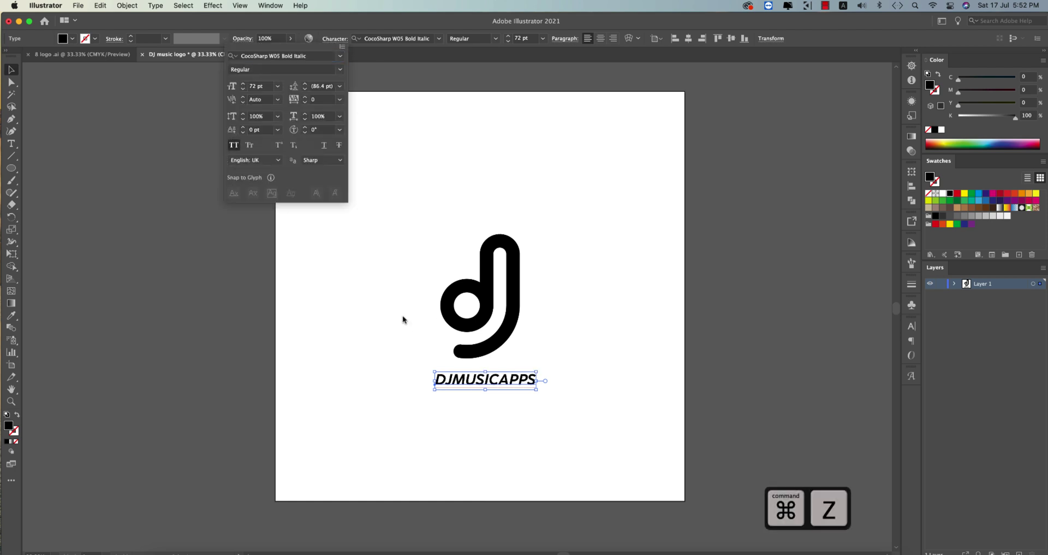
left_click(592, 365)
left_click_drag(412, 192, 565, 440)
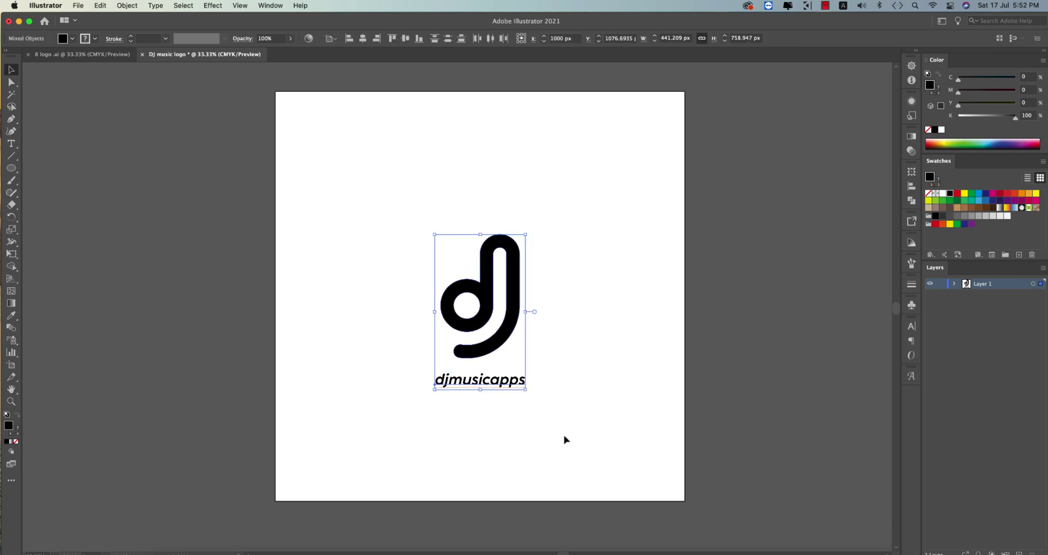
left_click(579, 137)
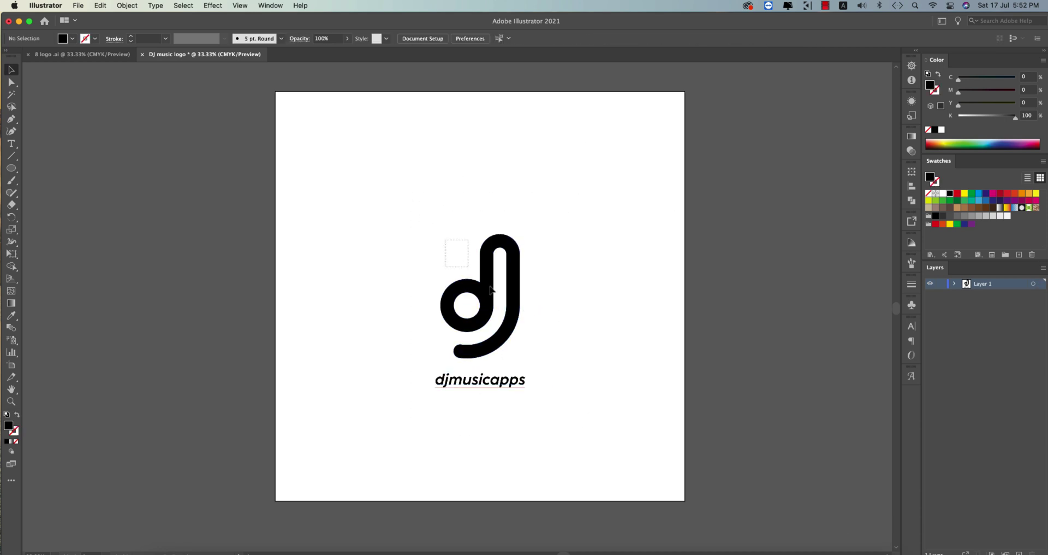
left_click_drag(445, 238, 600, 325)
left_click(390, 221)
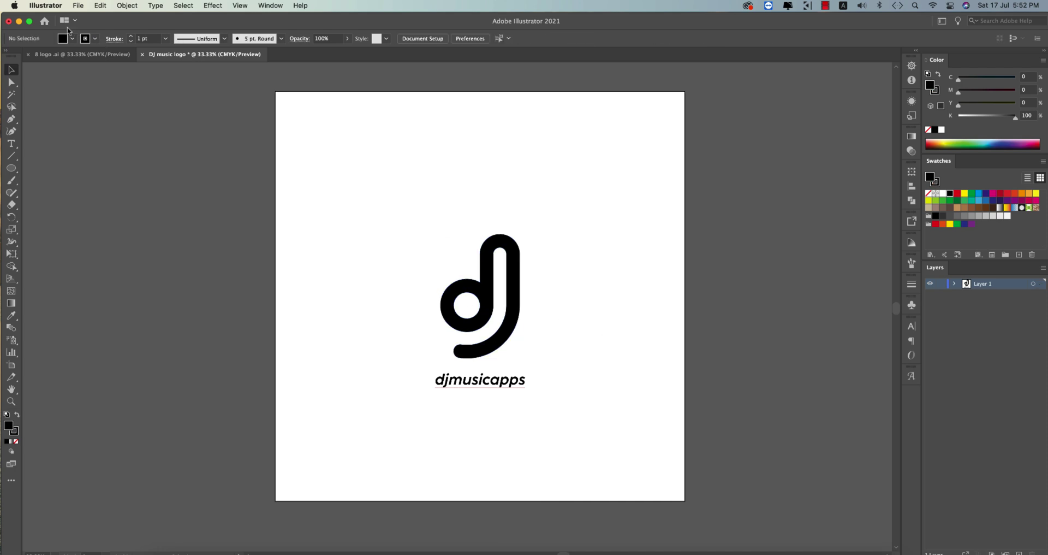
- Open the recent file 11.eps containing the colorful gradients collection
left_click(45, 21)
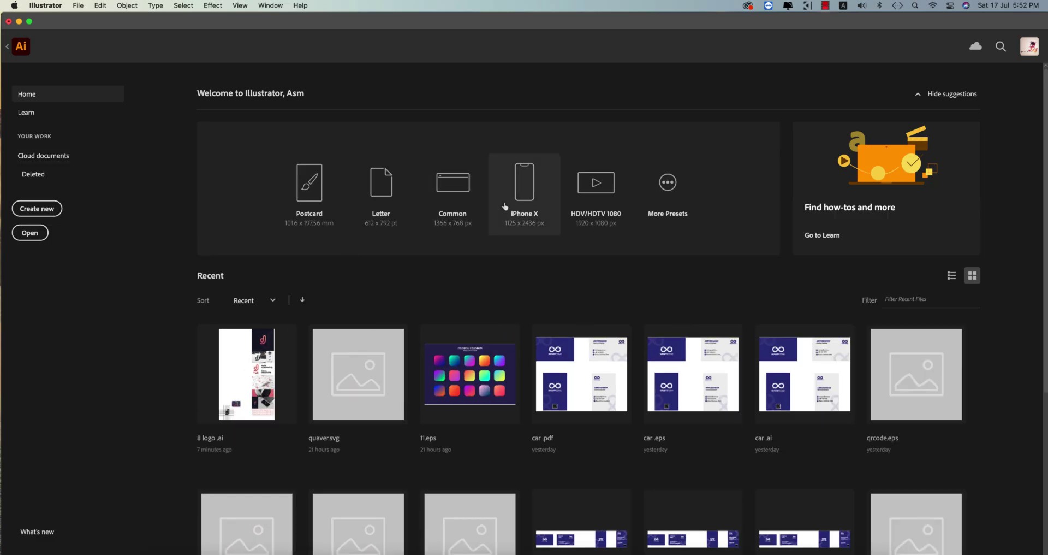
left_click(472, 361)
left_click(453, 246)
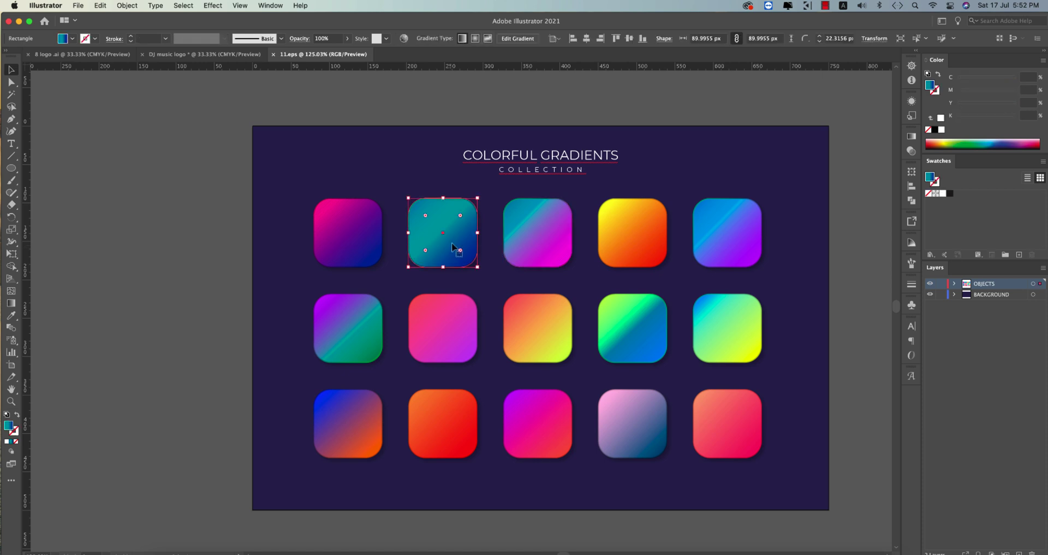
- Copy the whole gradient collection from 11.eps into the DJ music logo document and place it beside the artboard
left_click_drag(827, 511, 201, 75)
left_click(102, 55)
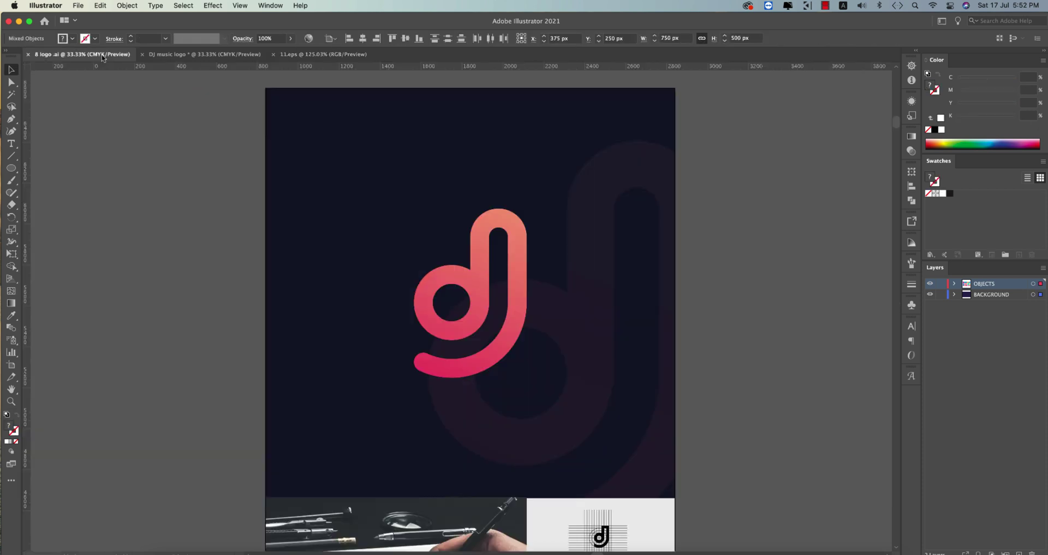
left_click(177, 55)
left_click_drag(649, 254, 758, 253)
left_click(758, 373)
- Compare several bottom-row gradients on the monogram with the Eyedropper and apply the coral-to-pink one from the last swatch
left_click(526, 315)
key("i")
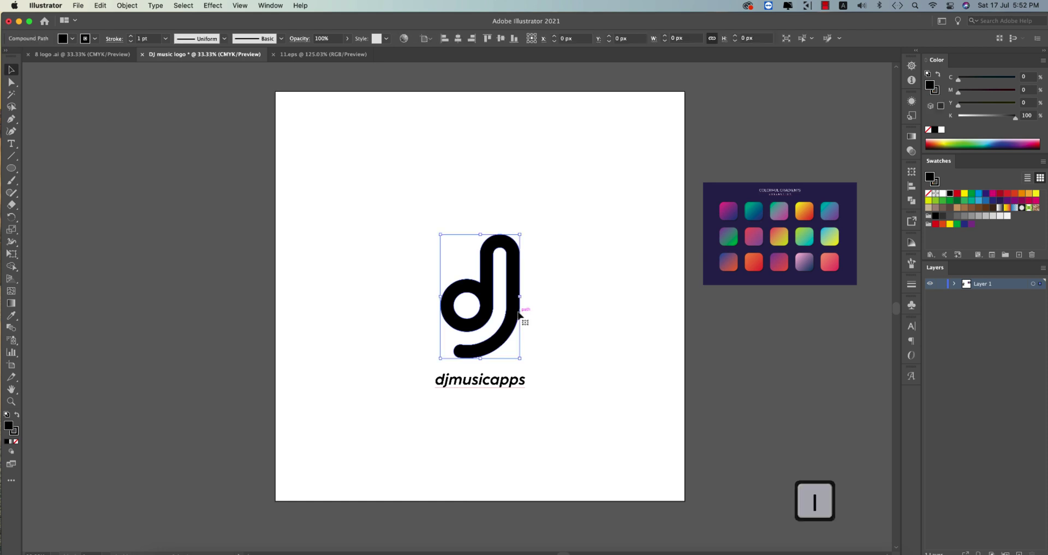
left_click(827, 255)
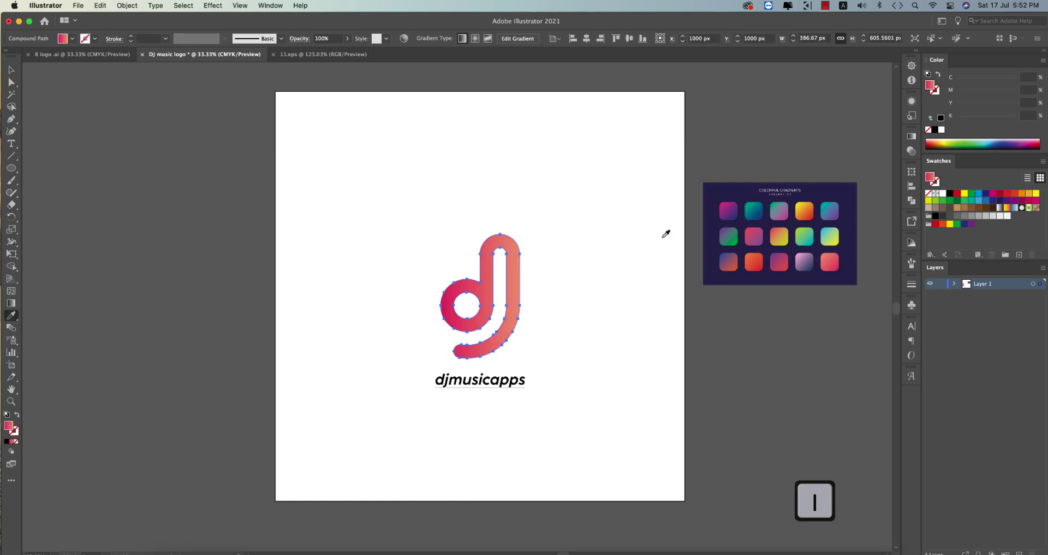
left_click(750, 259)
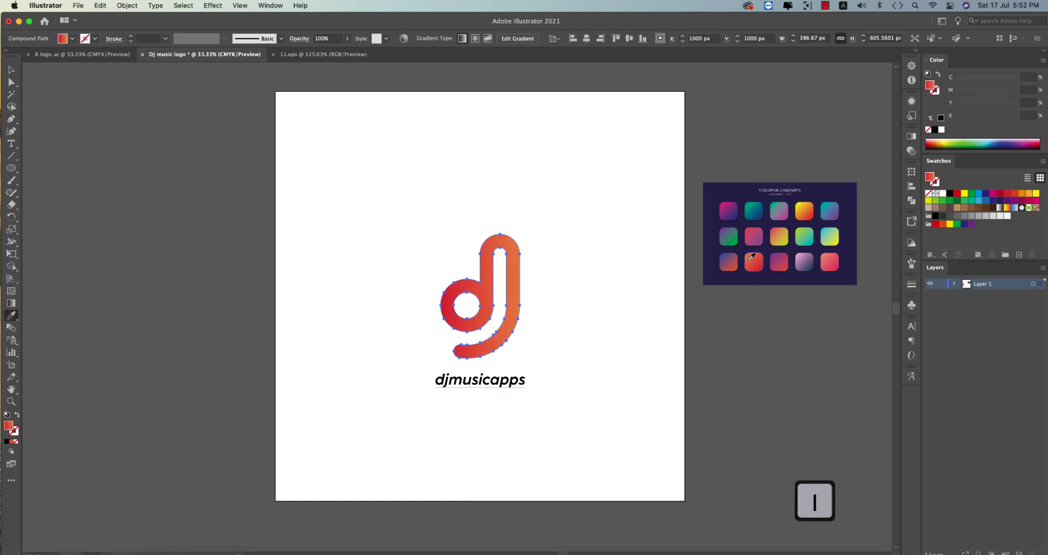
left_click(828, 258)
left_click(788, 257)
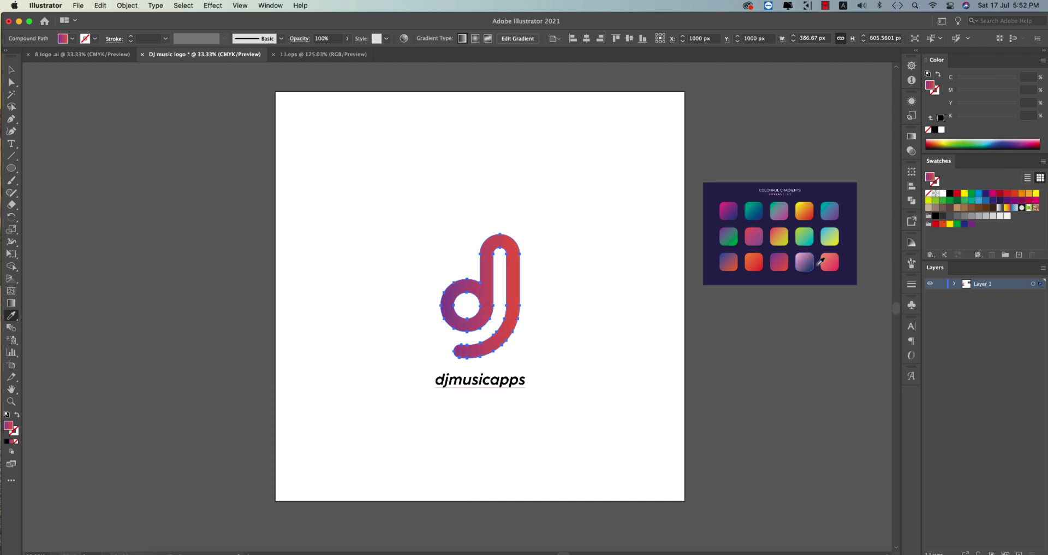
left_click(829, 261)
left_click(9, 71)
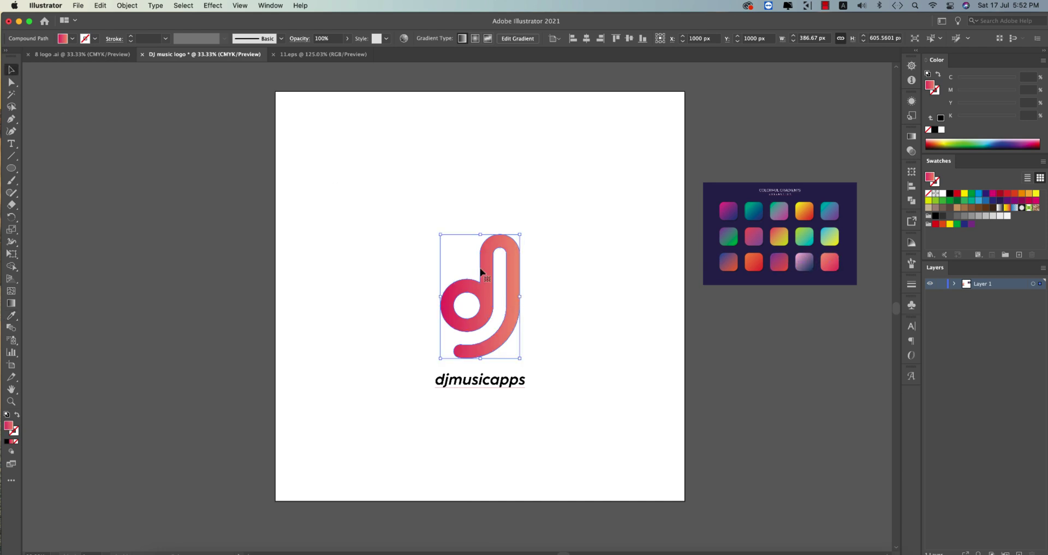
- Redirect the monogram's gradient diagonally so it runs from pink at the lower tail to coral near the top of the stem
key("g")
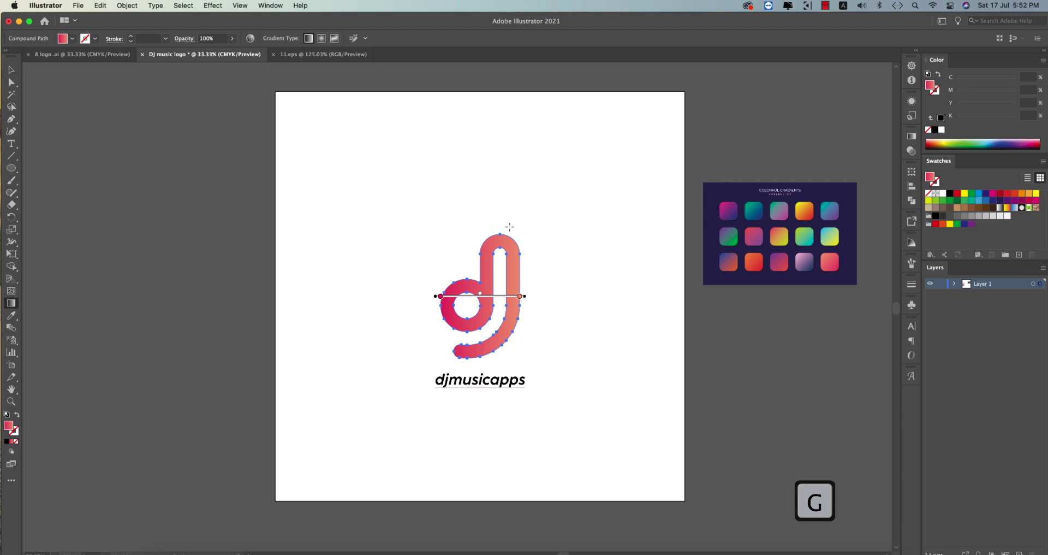
left_click_drag(510, 220, 509, 242)
left_click_drag(457, 354, 510, 266)
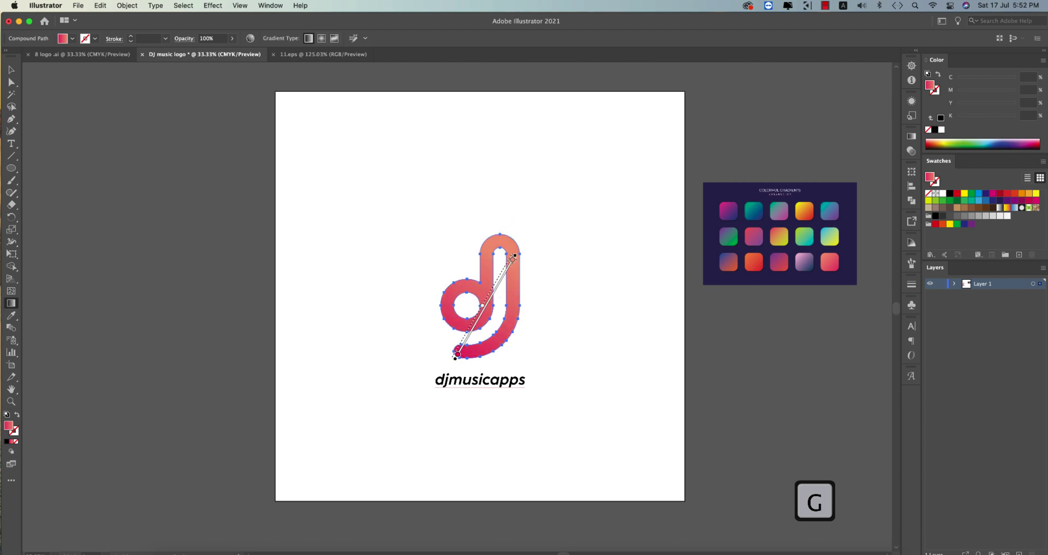
key("v")
left_click(594, 358)
- Change the entire djmusicapps wordmark to the Avenir Heavy Oblique font
left_click(509, 383)
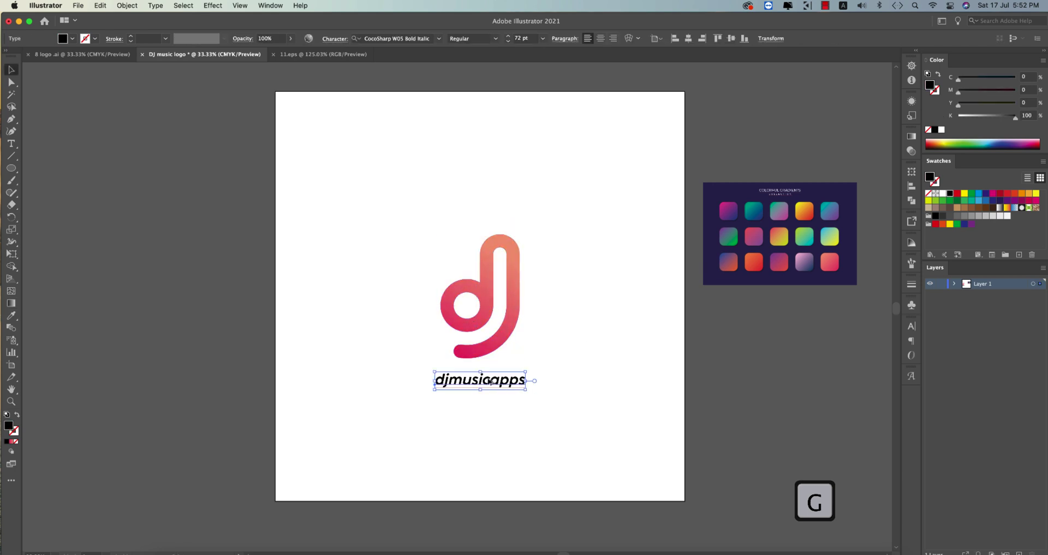
scroll(505, 383, "up", 1)
double_click(489, 378)
left_click_drag(494, 381, 573, 381)
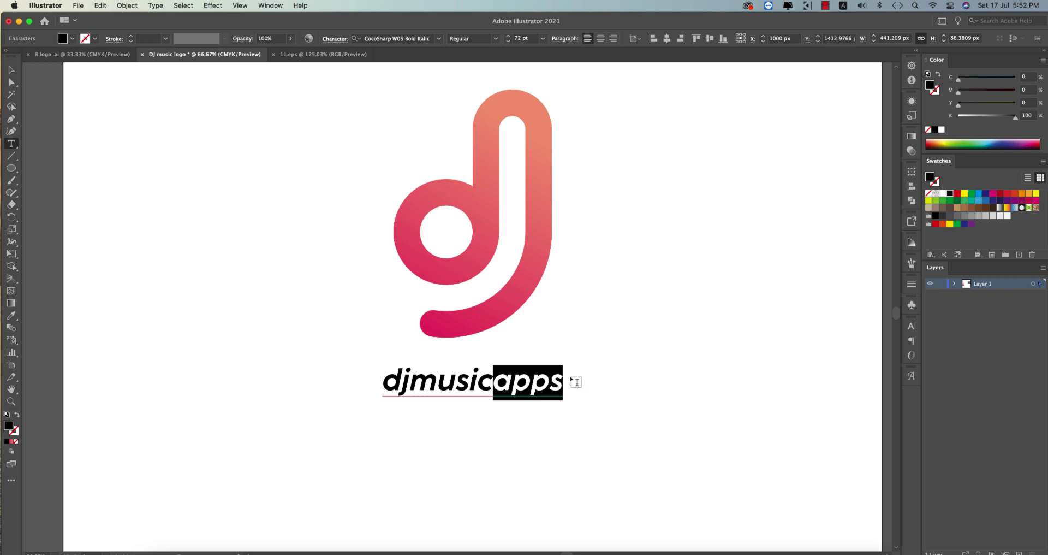
left_click(496, 39)
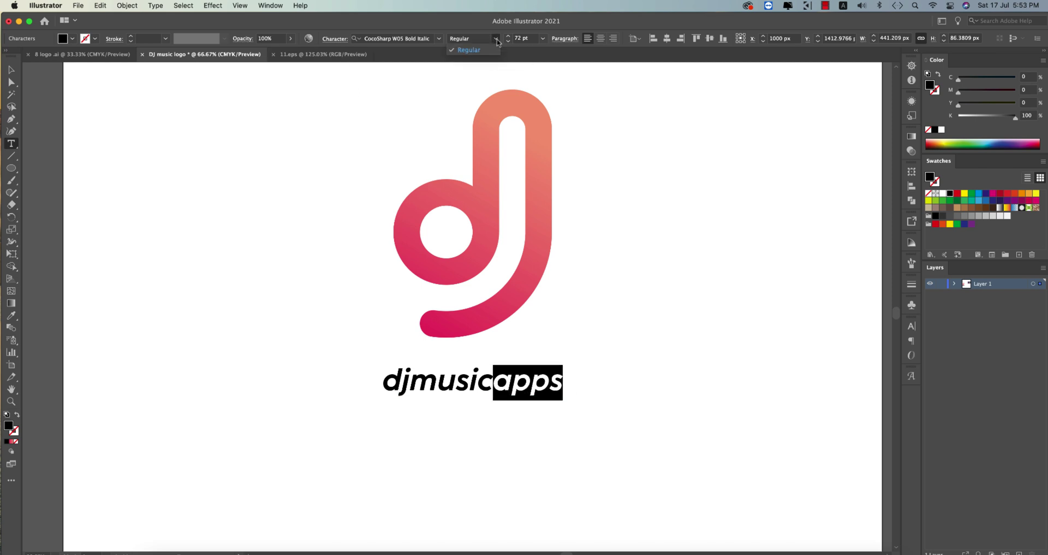
left_click(497, 39)
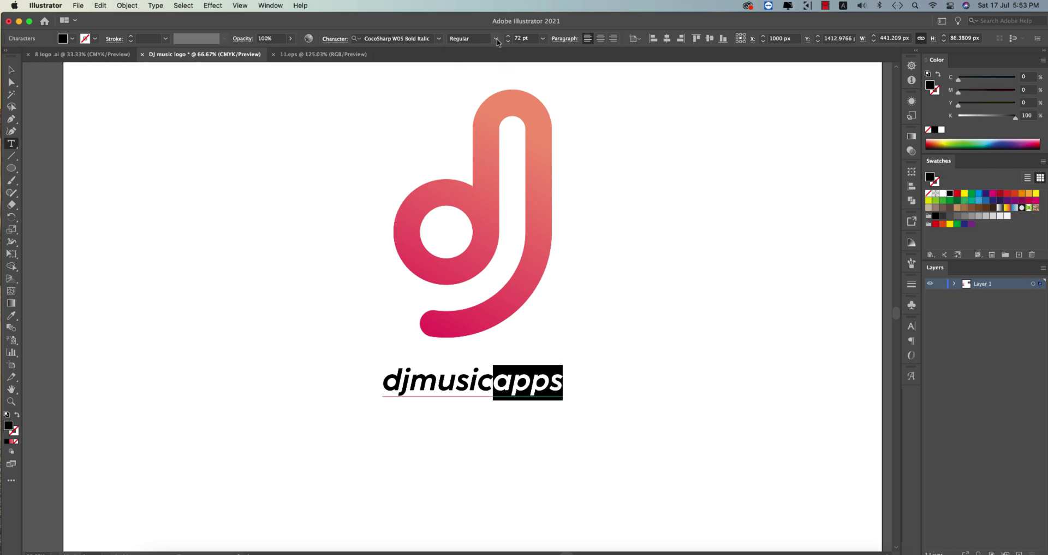
left_click(407, 37)
key("Escape")
key("super+a")
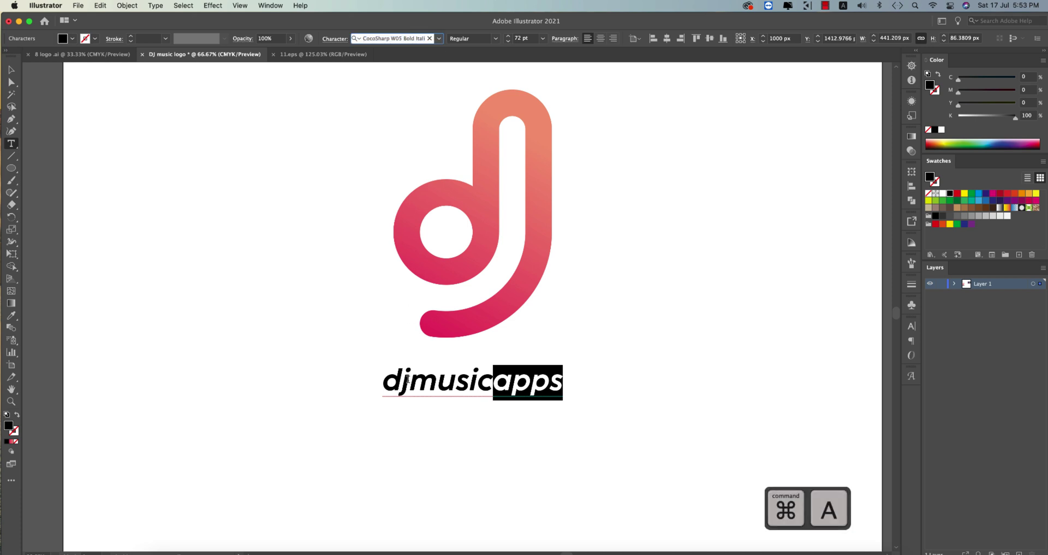
left_click(394, 37)
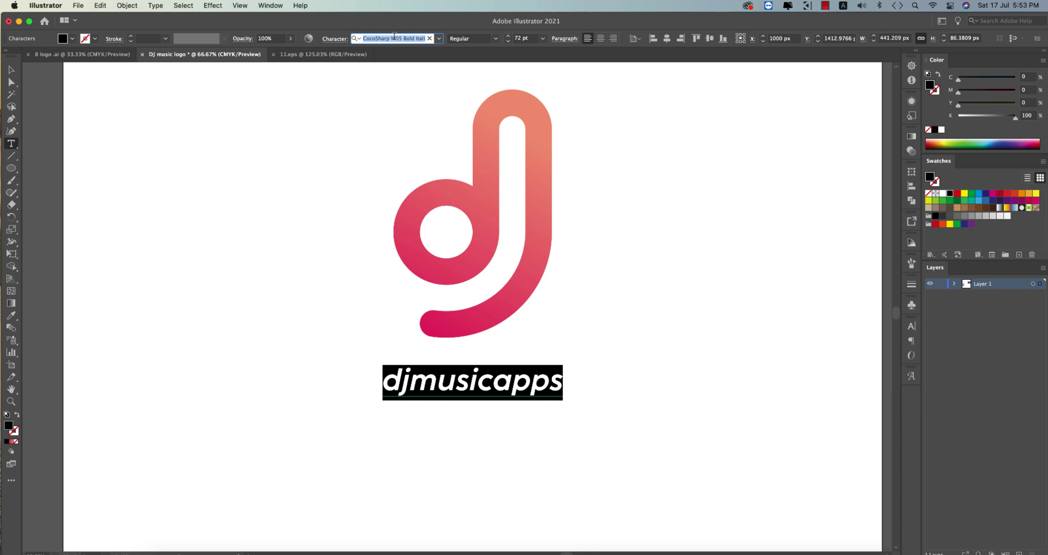
type("av")
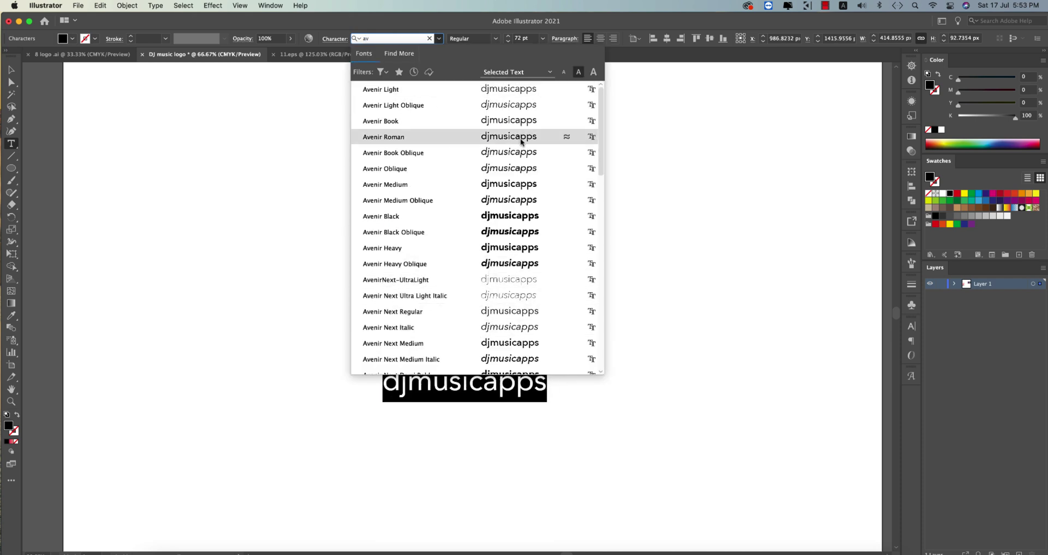
left_click(493, 264)
- Set the letters "apps" in the wordmark to the Light Oblique style
left_click_drag(485, 384, 585, 395)
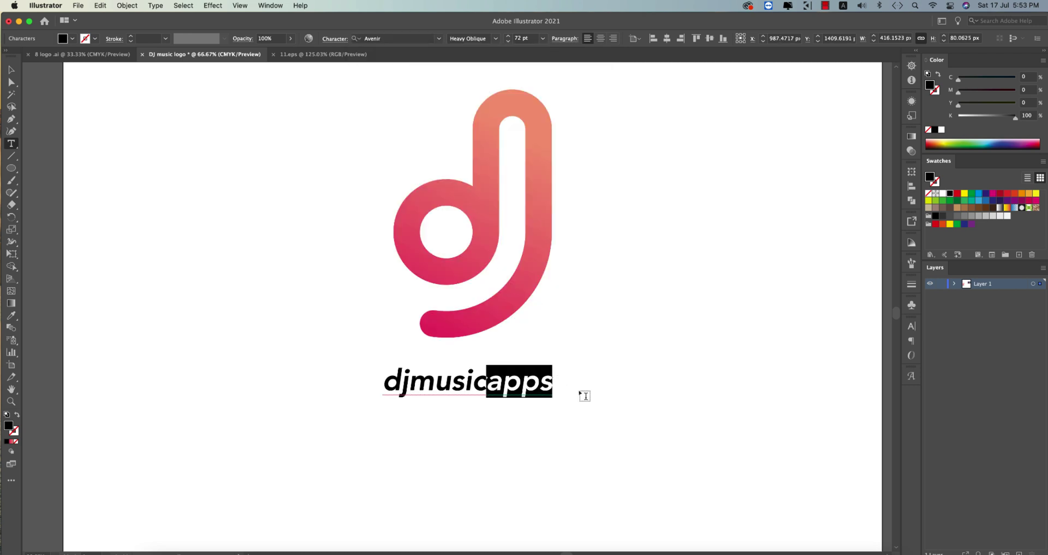
left_click(473, 38)
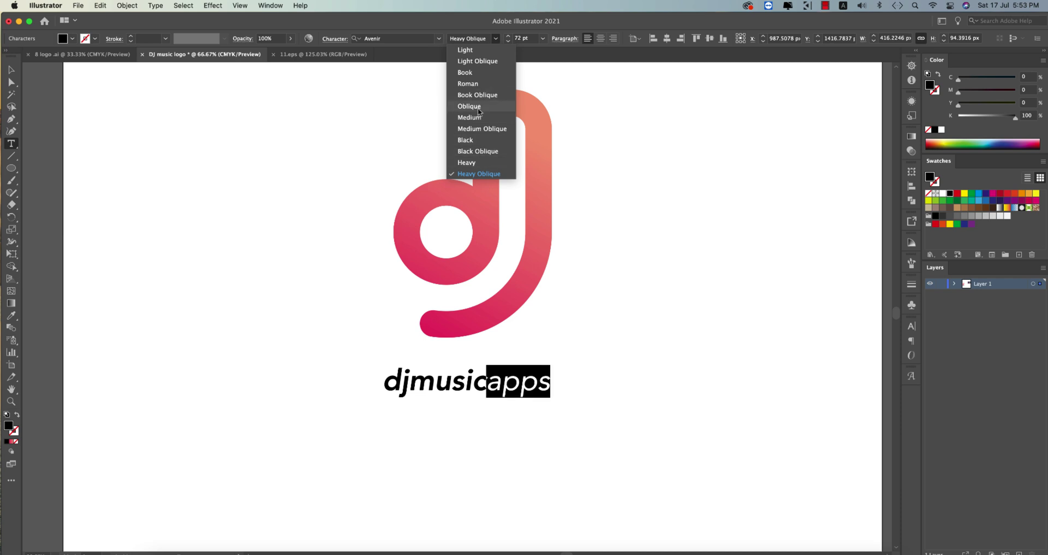
left_click(480, 61)
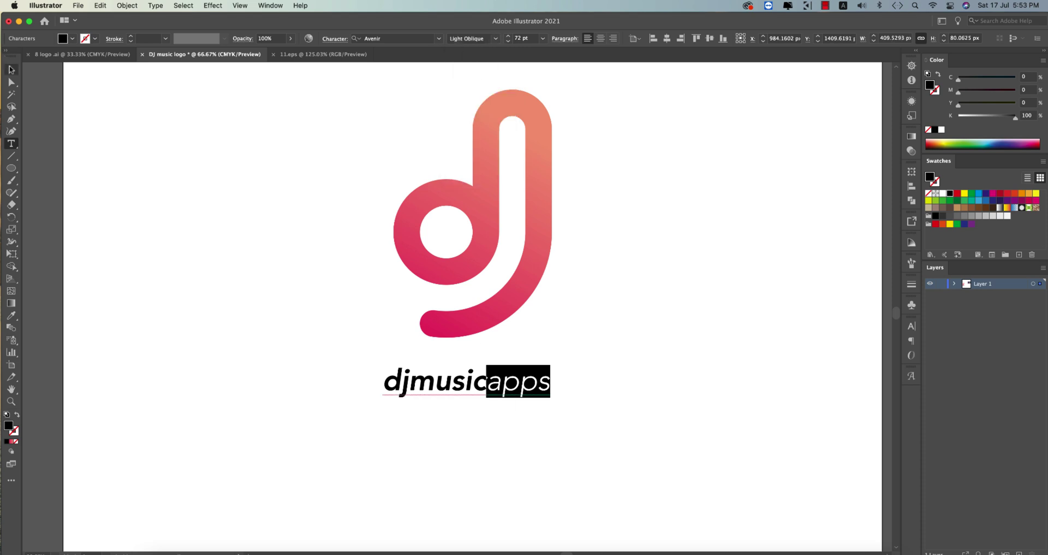
key("Escape")
- Reapply the Heavy Oblique style to the "djmusic" part of the wordmark and look through the other available fonts
left_click(486, 403)
double_click(485, 389)
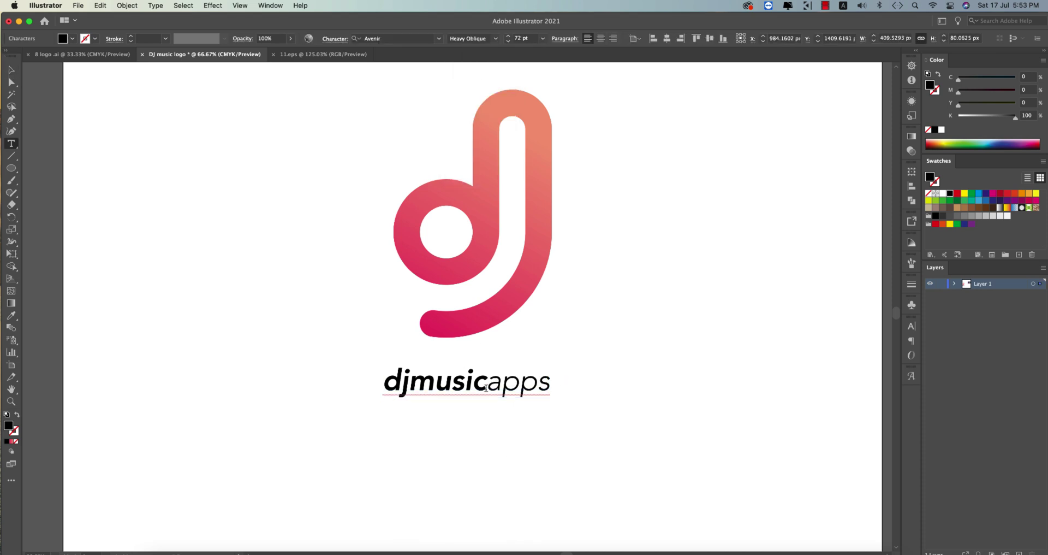
left_click_drag(486, 385, 321, 378)
left_click(496, 39)
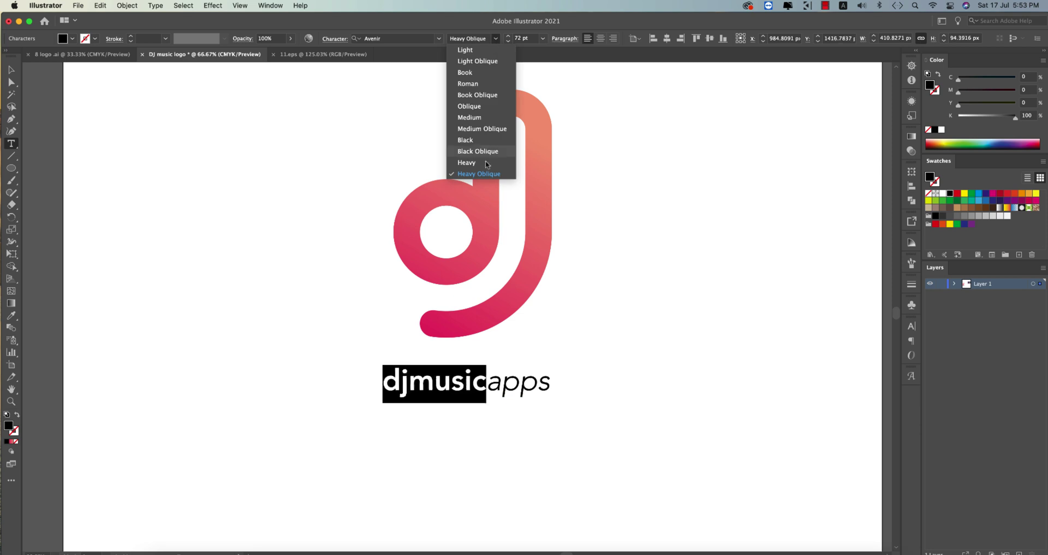
left_click(484, 175)
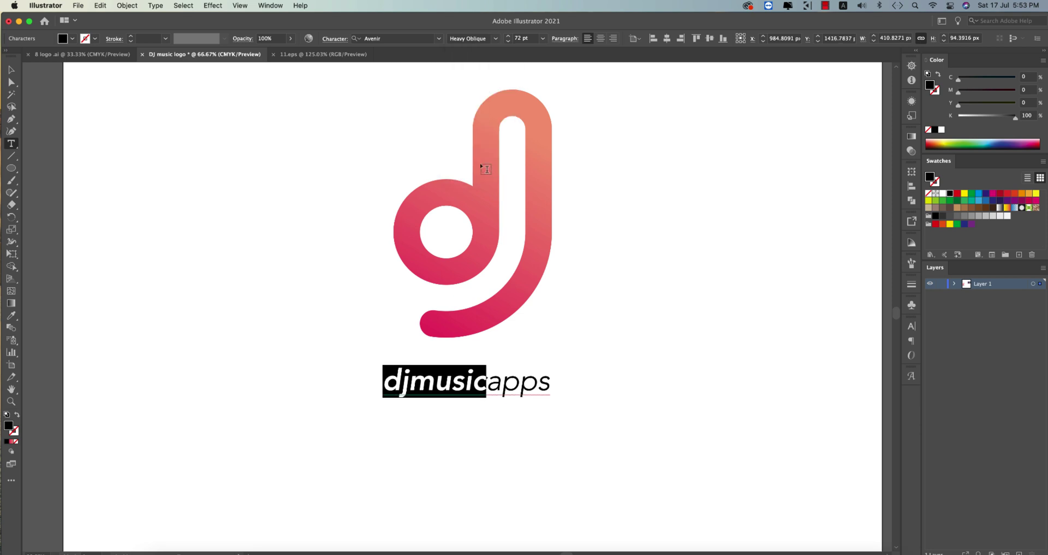
left_click(438, 38)
key("Escape")
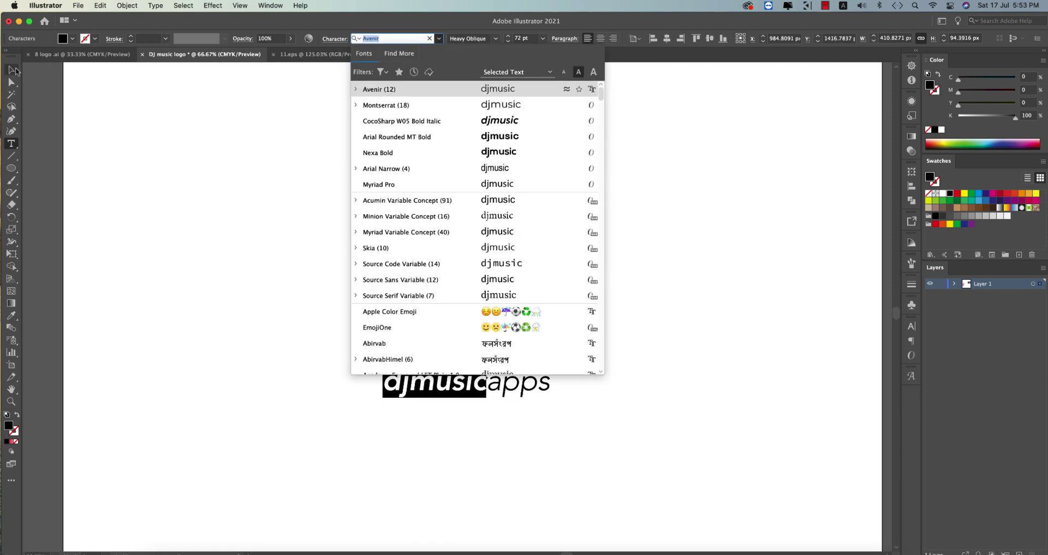
key("Escape")
left_click(211, 288)
scroll(480, 448, "down", 2)
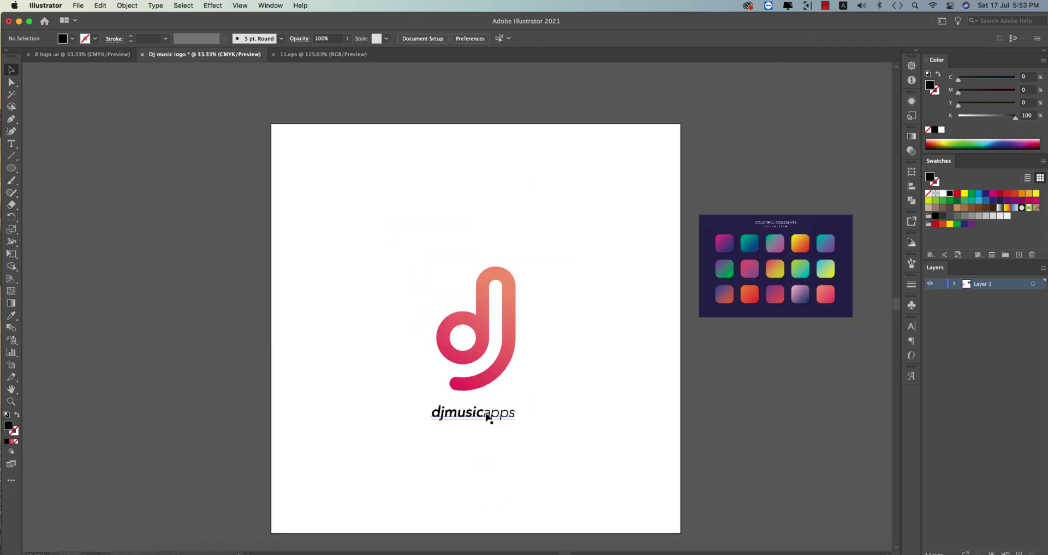
- Enlarge the wordmark proportionally around its centre to a font size of about 89 pt
double_click(483, 416)
key("super+z")
left_click(11, 69)
left_click(389, 390)
left_click(454, 418)
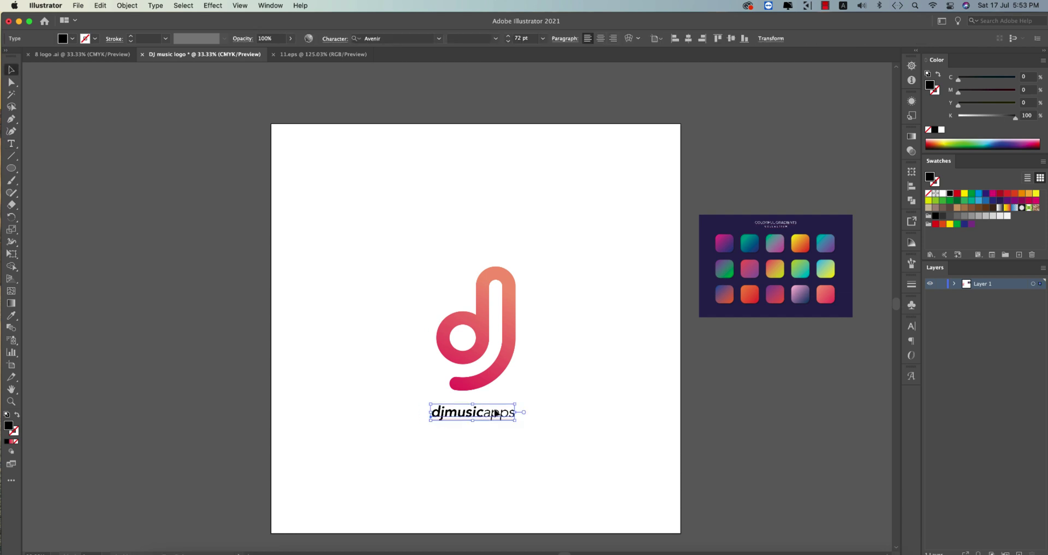
left_click_drag(515, 412, 526, 415)
left_click(524, 433)
- Convert the djmusicapps wordmark to outlines
left_click(493, 418)
right_click(487, 428)
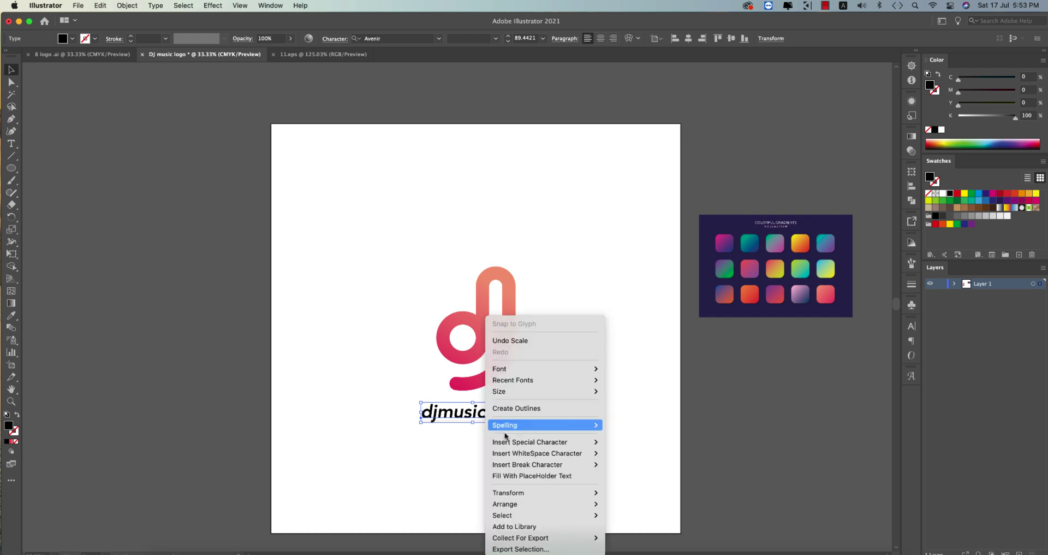
left_click(518, 412)
left_click(491, 461)
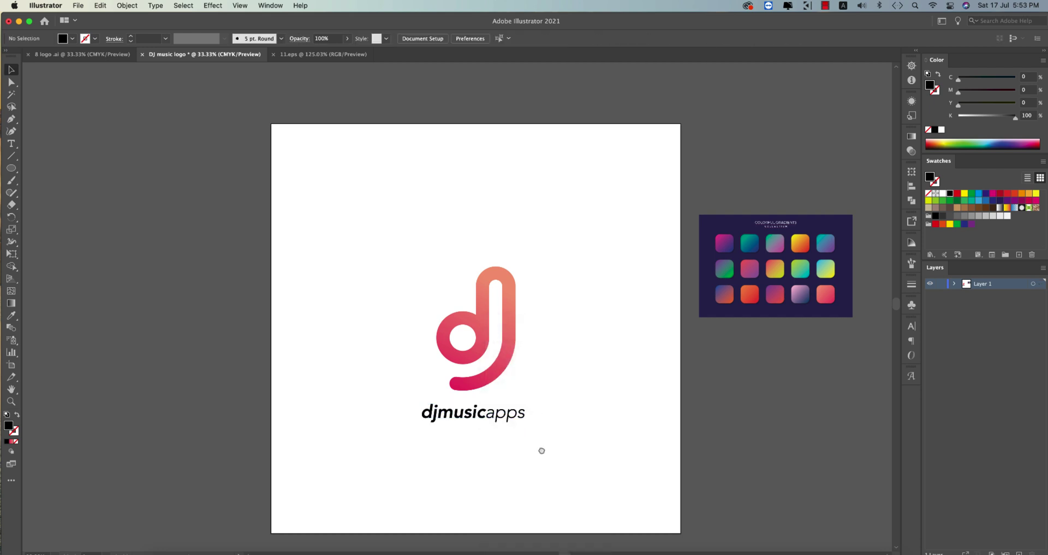
- Draw a 2000 × 2000 px rectangle covering the artboard and fill it with the navy background colour sampled from the gradient collection
left_click_drag(541, 450, 534, 440)
left_click_drag(14, 170, 52, 169)
left_click_drag(266, 114, 674, 521)
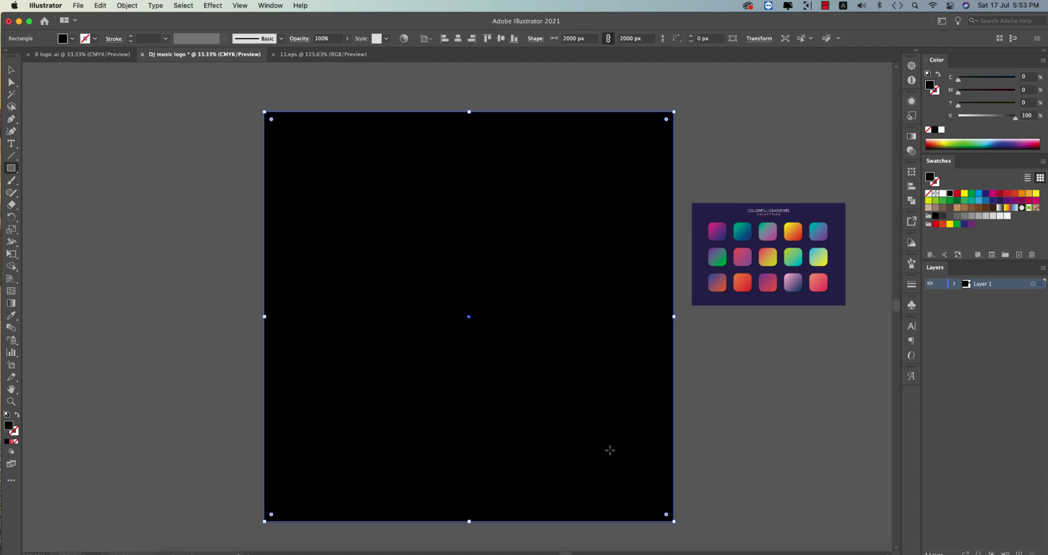
key("i")
left_click(840, 299)
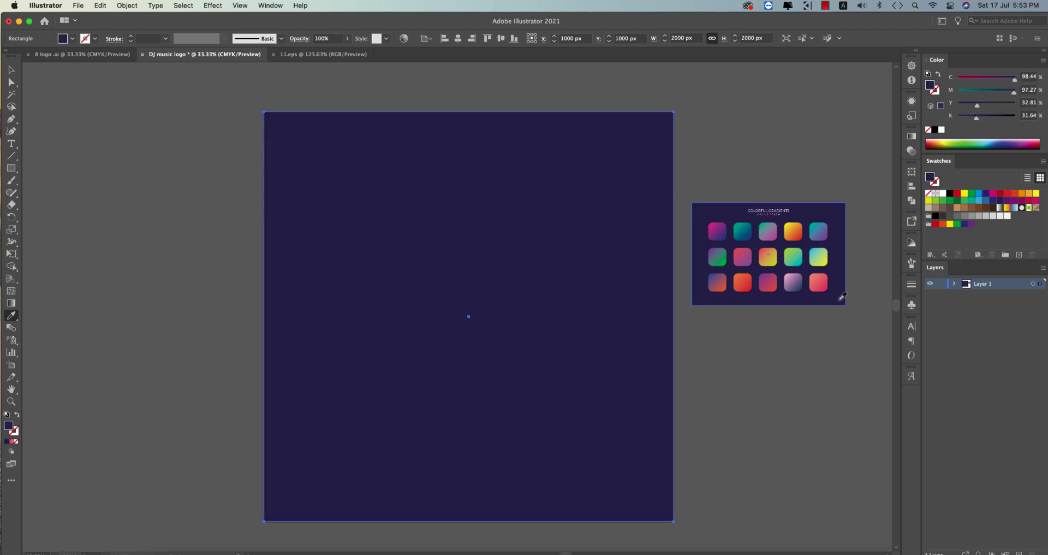
- Darken the rectangle's fill to #121038 and send it behind the logo
double_click(12, 429)
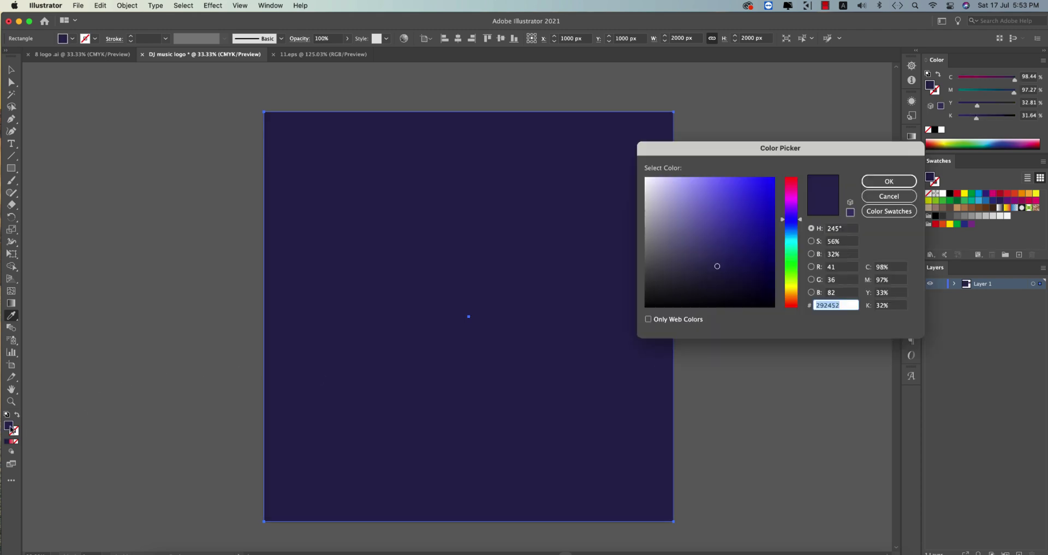
left_click_drag(719, 267, 739, 278)
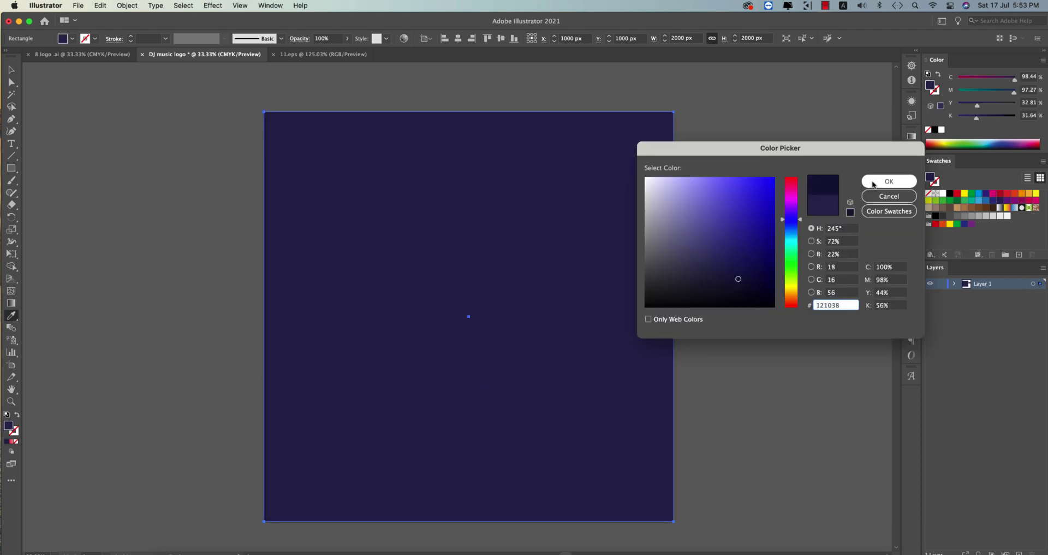
left_click(890, 182)
key("super+shift+bracketleft")
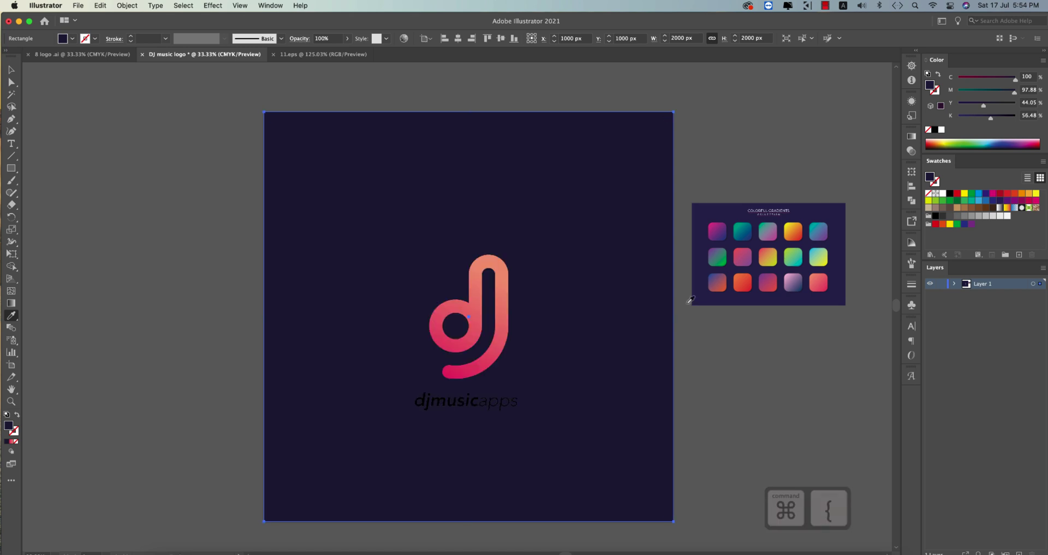
- Fill the outlined djmusicapps wordmark with white
left_click(8, 75)
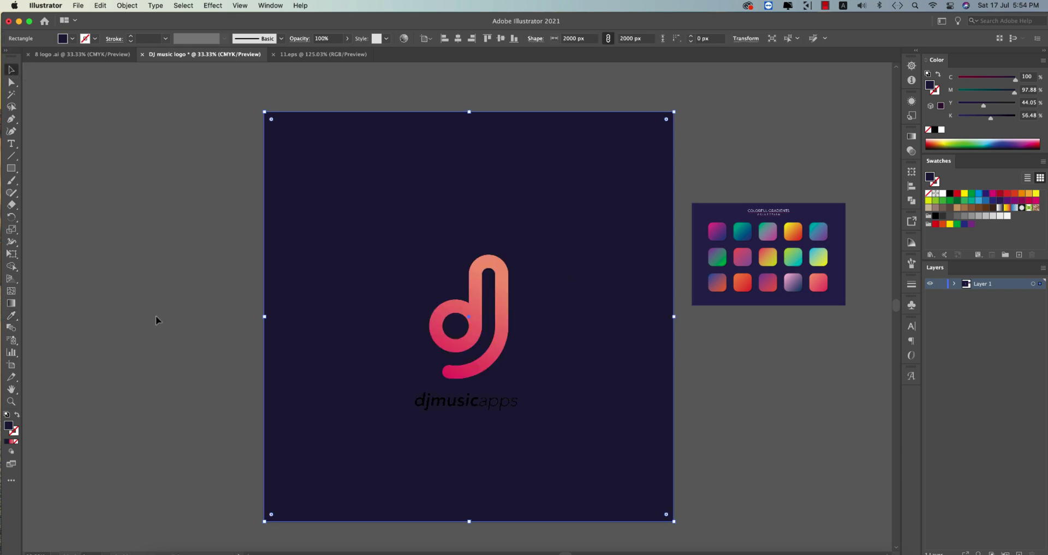
left_click(473, 405)
left_click(72, 38)
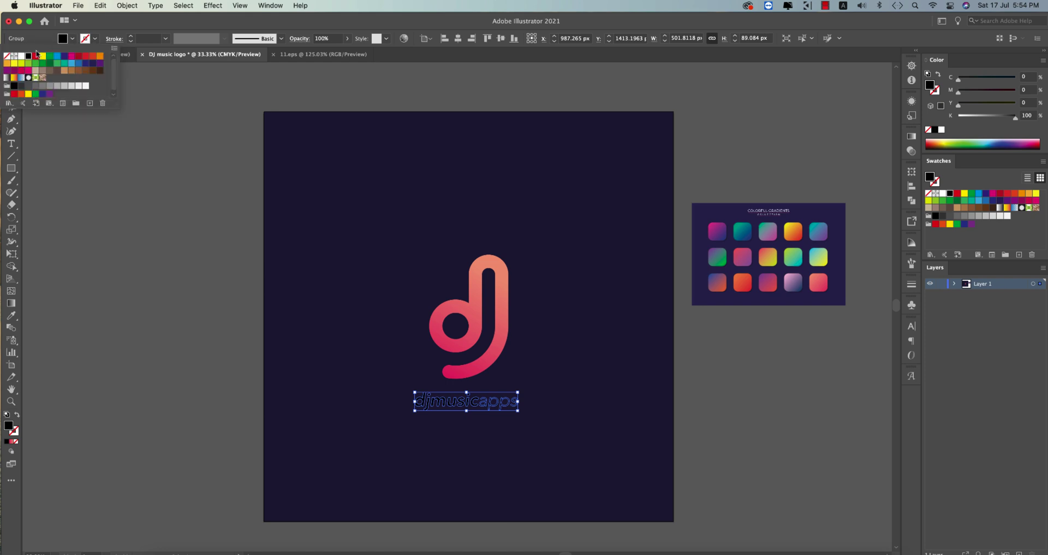
left_click(22, 57)
- Scale the monogram down proportionally to about 325 × 509 px and group it with the wordmark
left_click(496, 333)
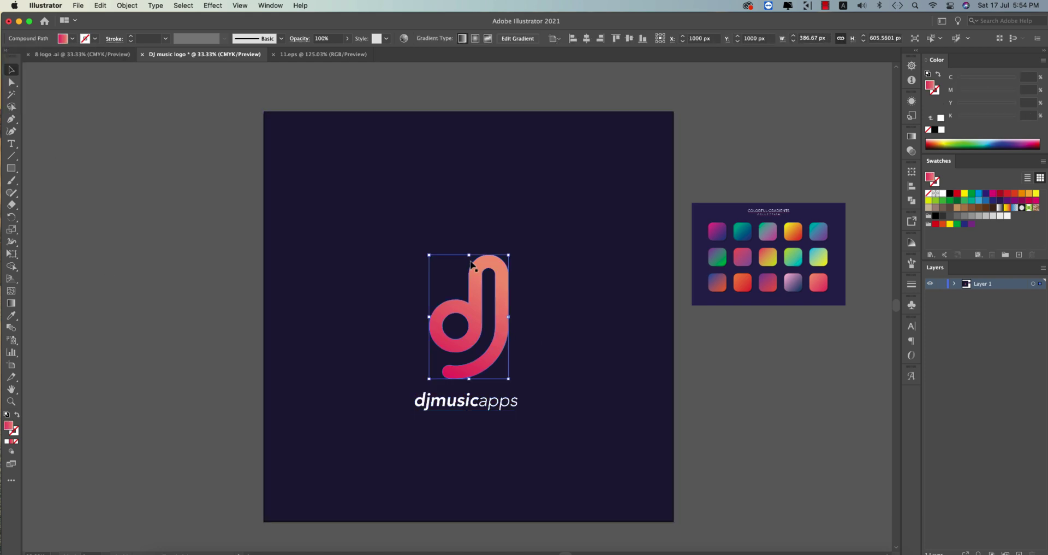
left_click_drag(471, 255, 468, 274)
left_click(487, 404, "shift")
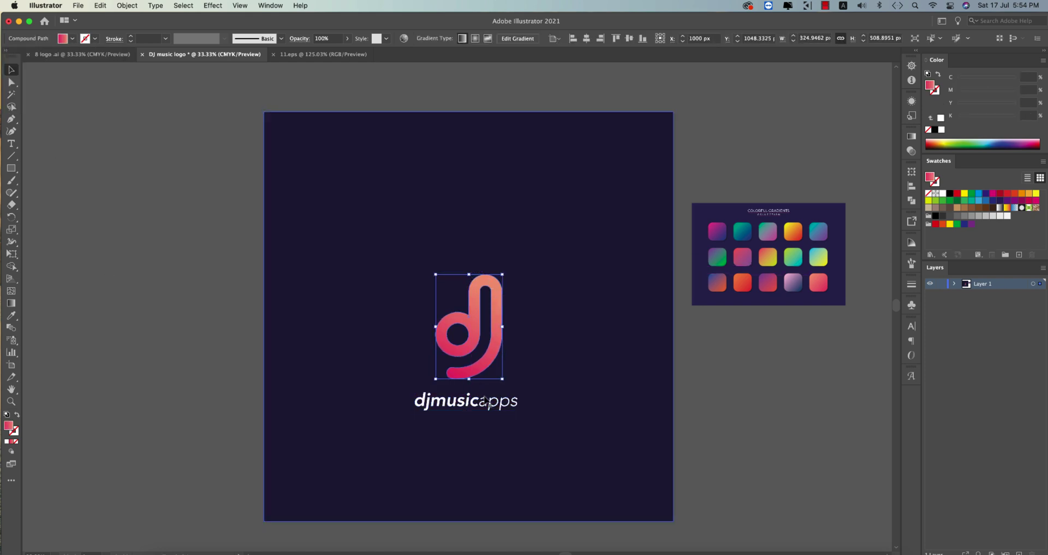
key("super+g")
left_click(498, 370)
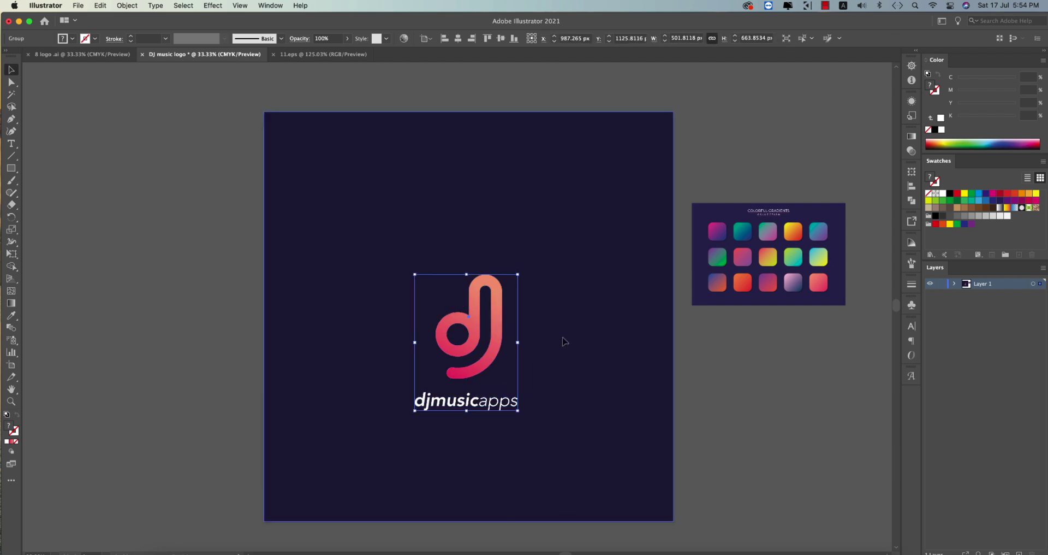
- Center the logo group vertically and horizontally on the navy background rectangle
left_click(583, 332)
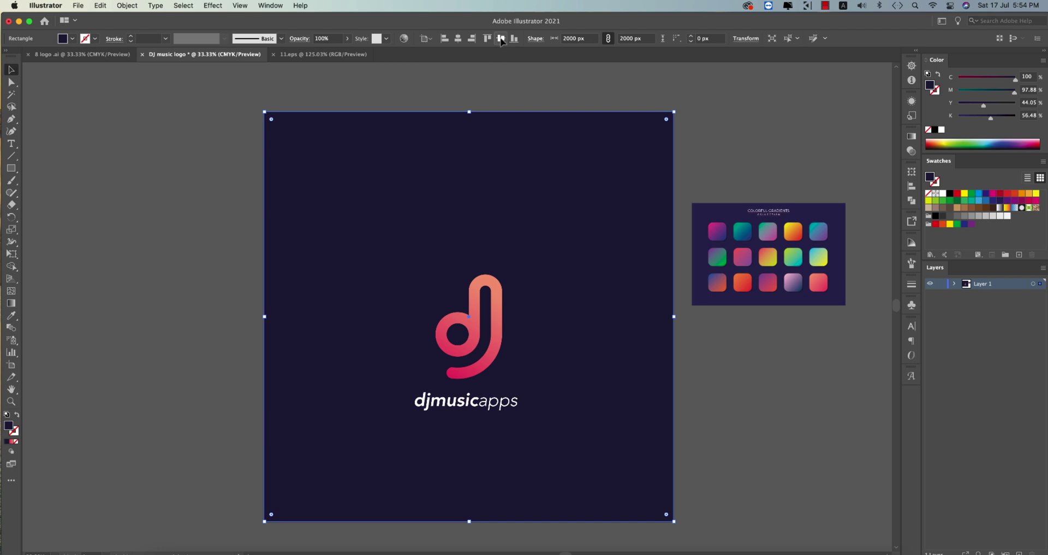
left_click(483, 327)
left_click(572, 369, "shift")
left_click(501, 38)
left_click(459, 38)
key("shift+super+a")
- Isolate the logo group and align the wordmark and monogram on a common horizontal centre
double_click(493, 377)
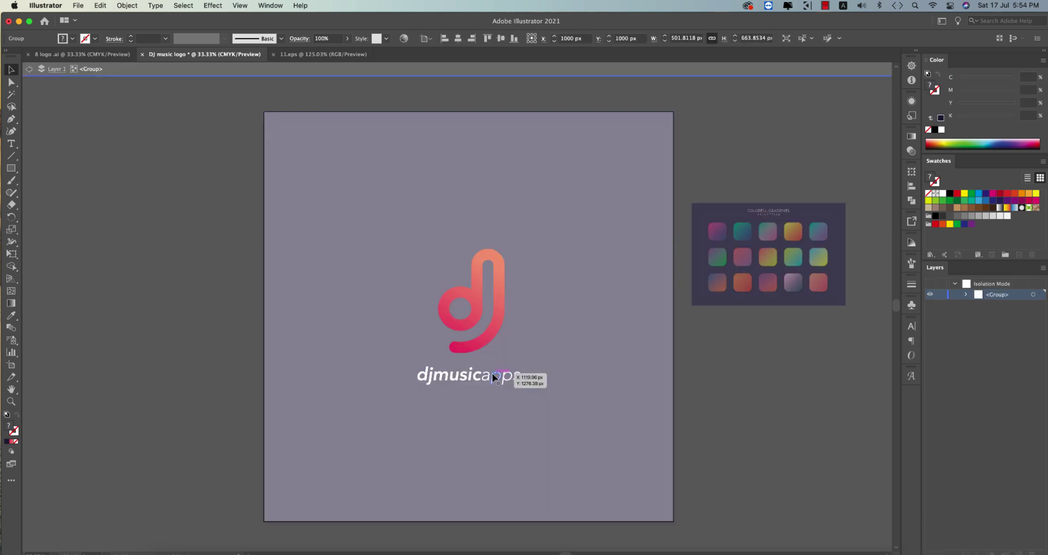
left_click(489, 327)
left_click(459, 39)
key("Escape")
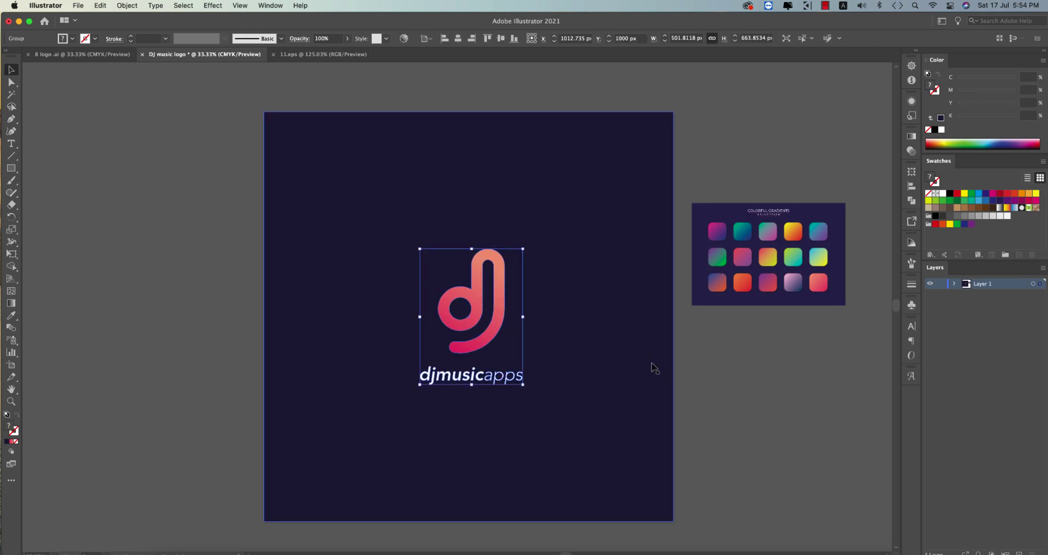
- Save the document as "DJ music logo .ai" in the 9-7-21 folder, in Adobe Illustrator format with Illustrator 2020 compatibility
scroll(650, 368, "down", 1)
left_click(709, 380)
left_click_drag(756, 386, 598, 353)
scroll(692, 364, "down", 1)
key("super+s")
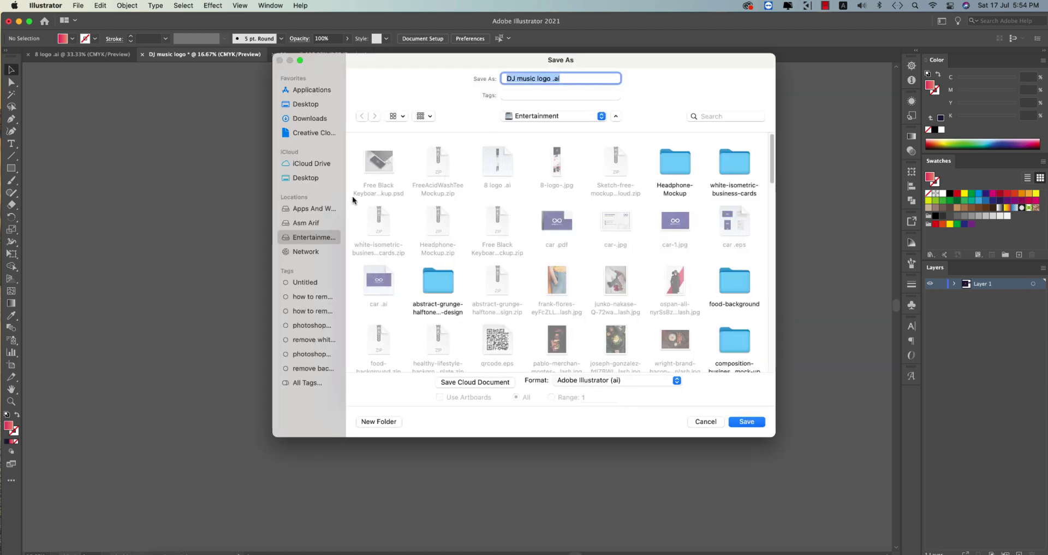
left_click(324, 210)
double_click(367, 176)
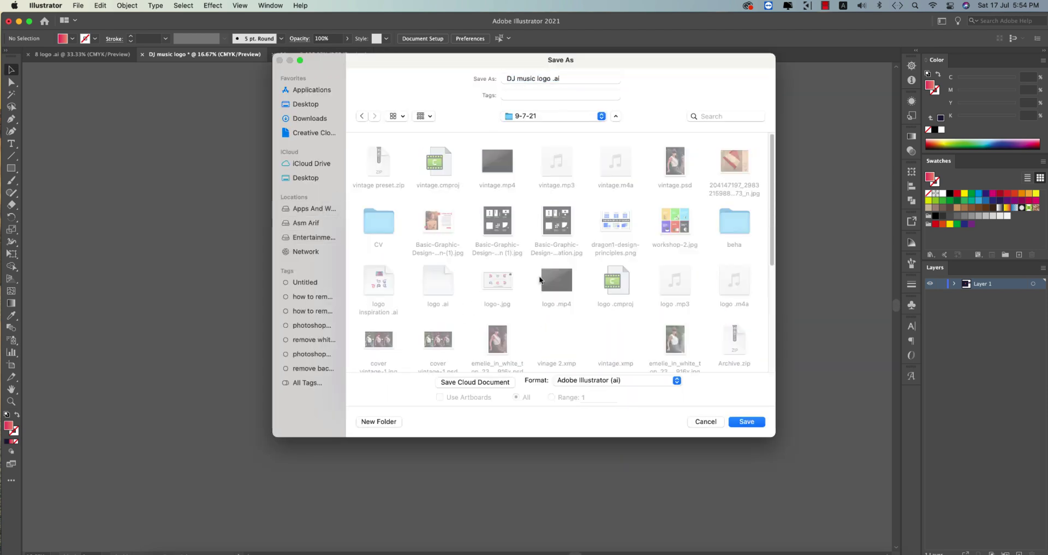
left_click(743, 422)
left_click(638, 431)
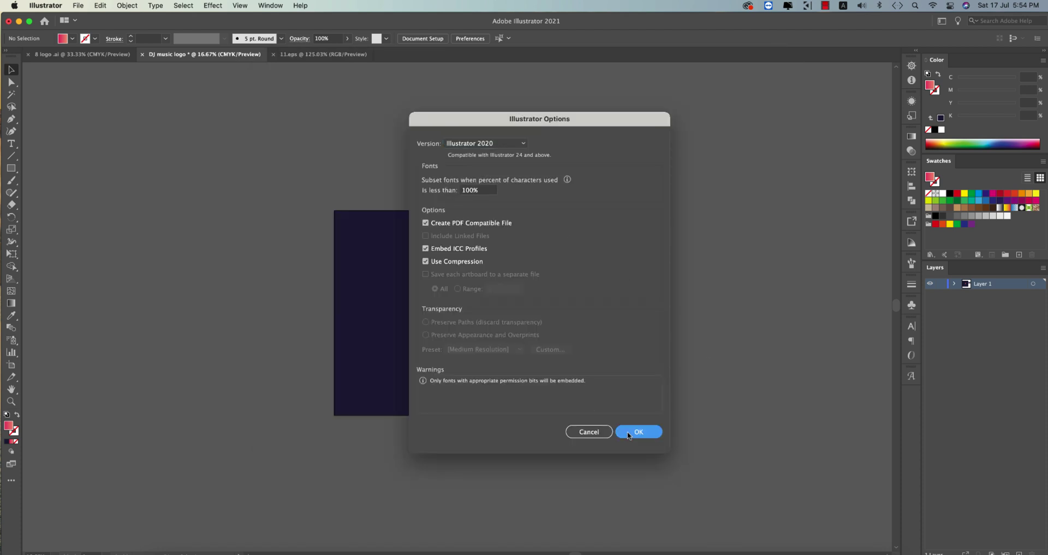
scroll(434, 328, "up", 3)
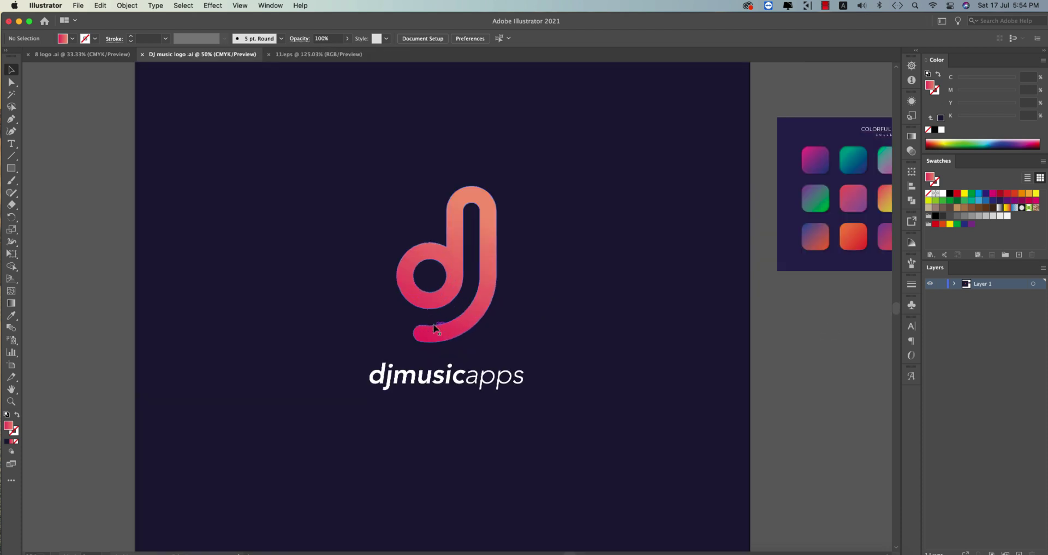
- Duplicate the small monogram about 180 px sideways and repeat the copy into a twelve-mark row across the second navy square's upper edge
scroll(434, 328, "down", 2)
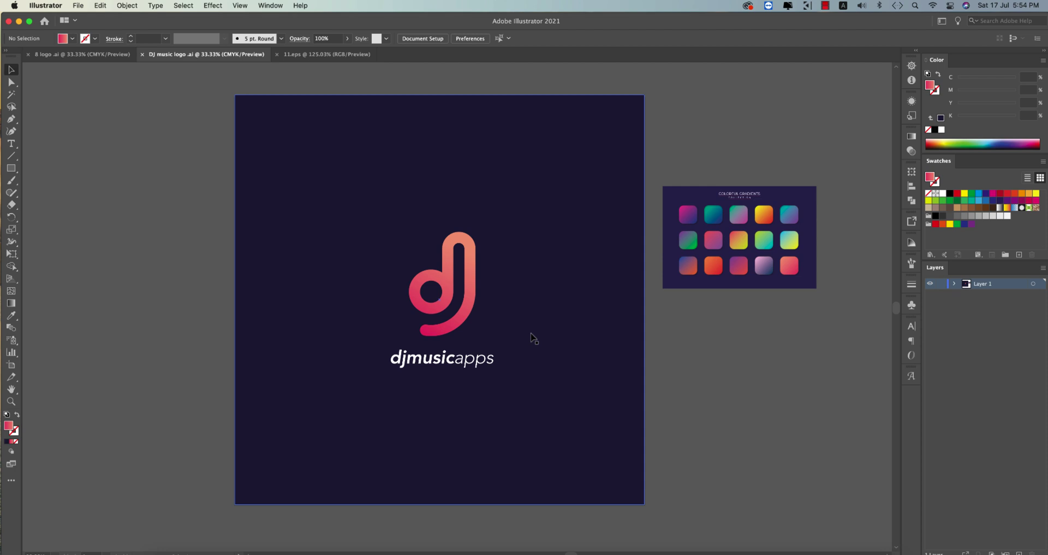
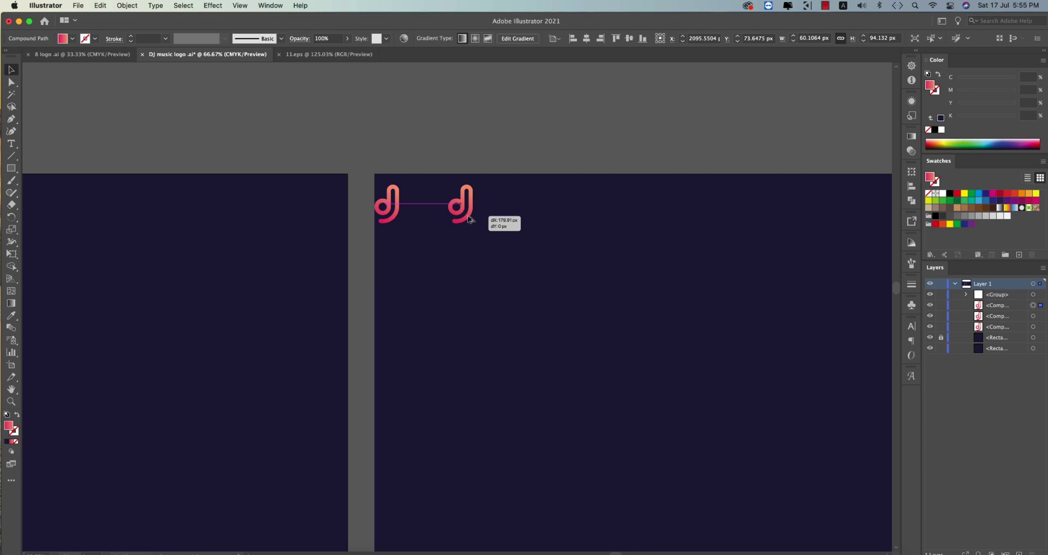
left_click_drag(469, 220, 468, 220)
scroll(623, 264, "down", 2)
key("super+d")
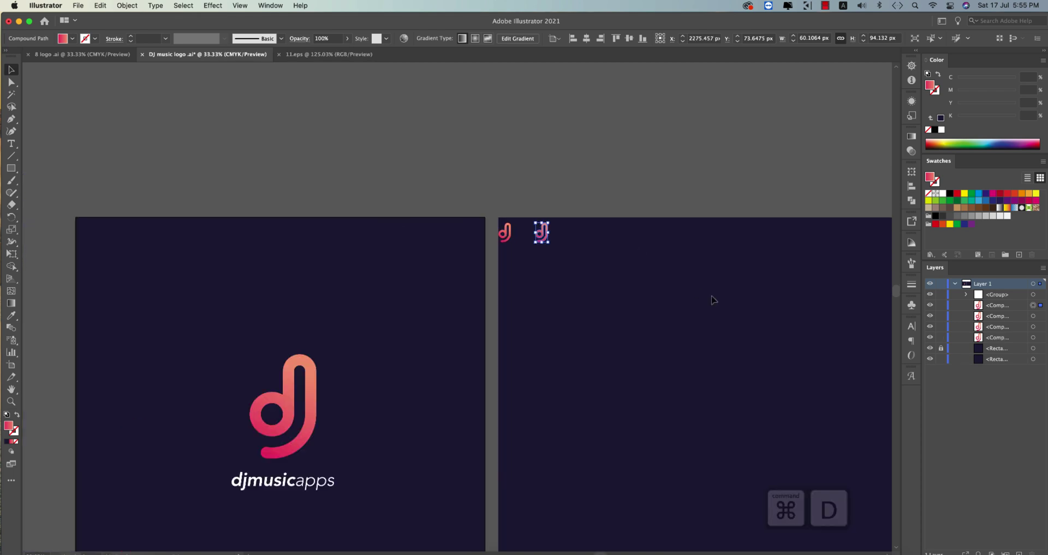
key("super+d")
left_click_drag(804, 332, 576, 305)
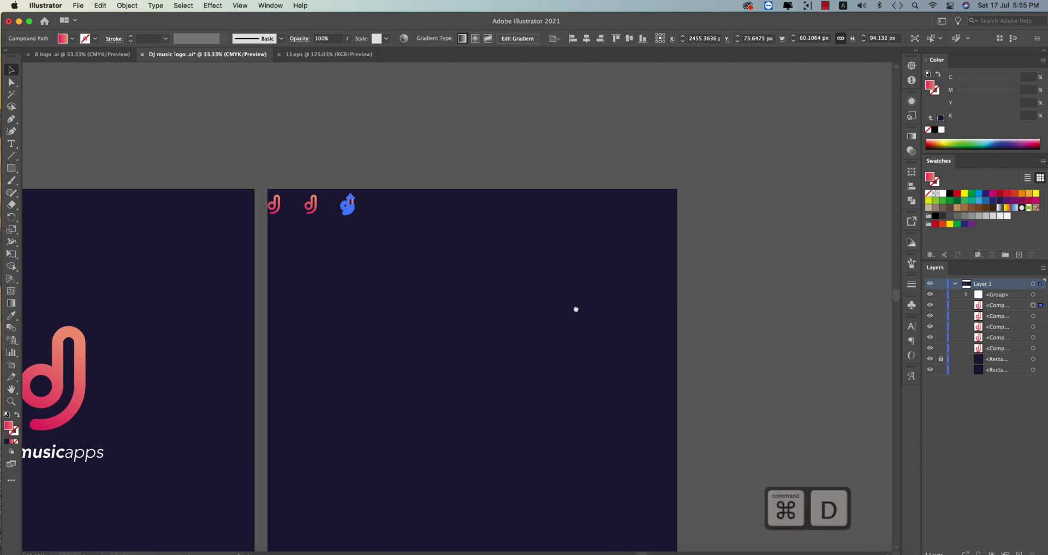
key("super+d")
key("super+d")
key("super+d")
key("super+d")
key("super+d")
key("super+d")
key("super+d")
key("super+d")
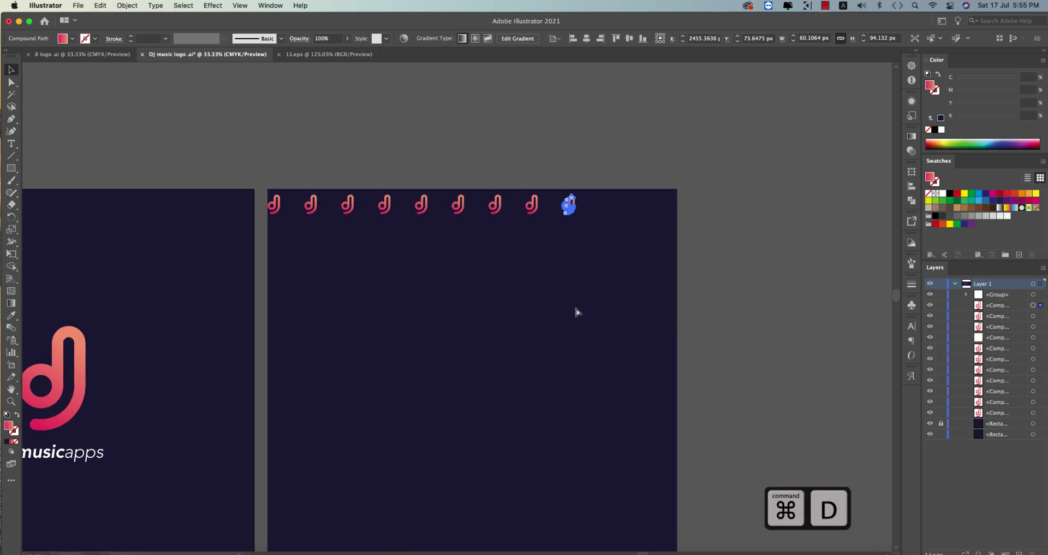
key("super+d")
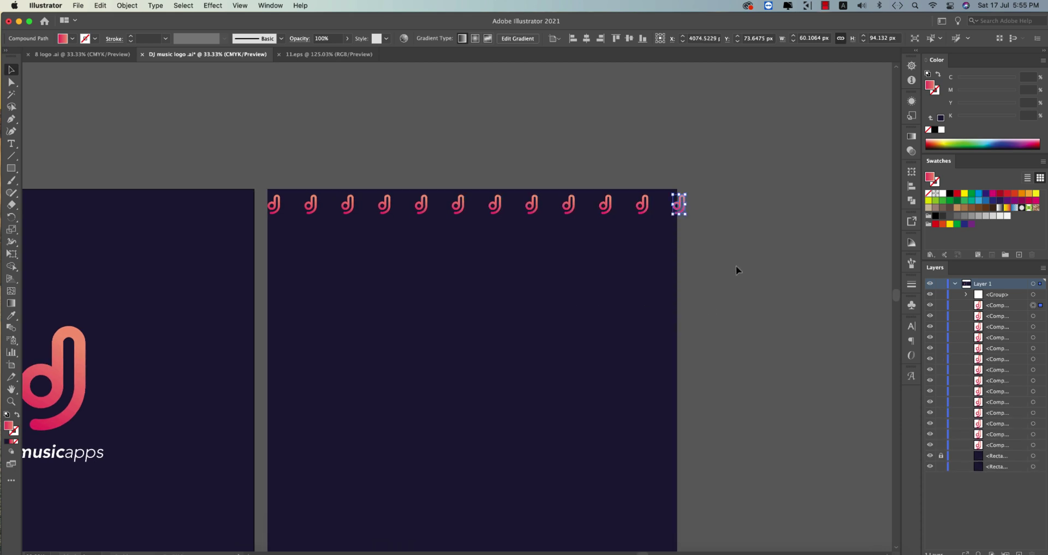
- Select the monogram row and narrow it to about 1999 px so it ends at the square's right edge
left_click(738, 194)
left_click_drag(737, 193, 283, 218)
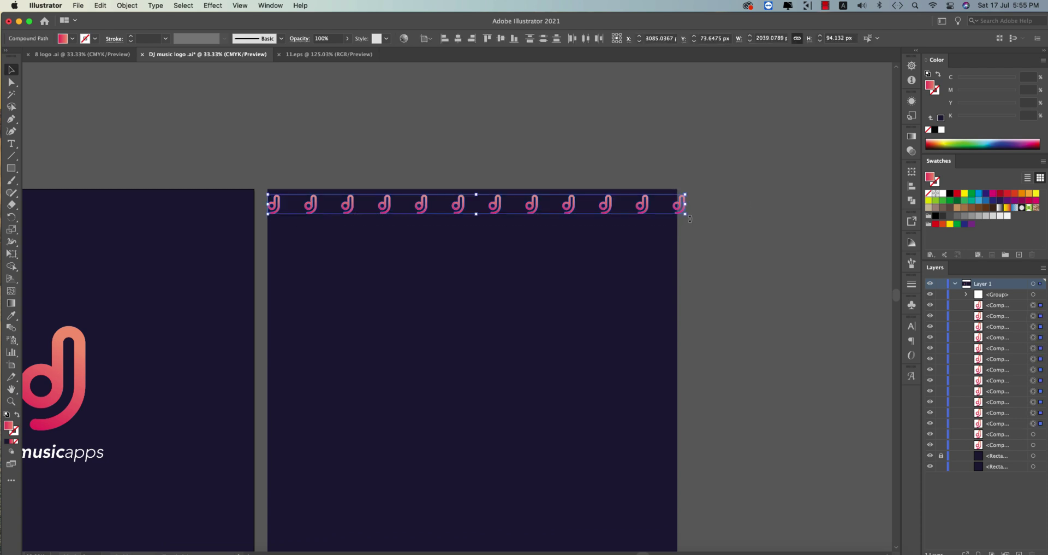
left_click_drag(685, 204, 677, 203)
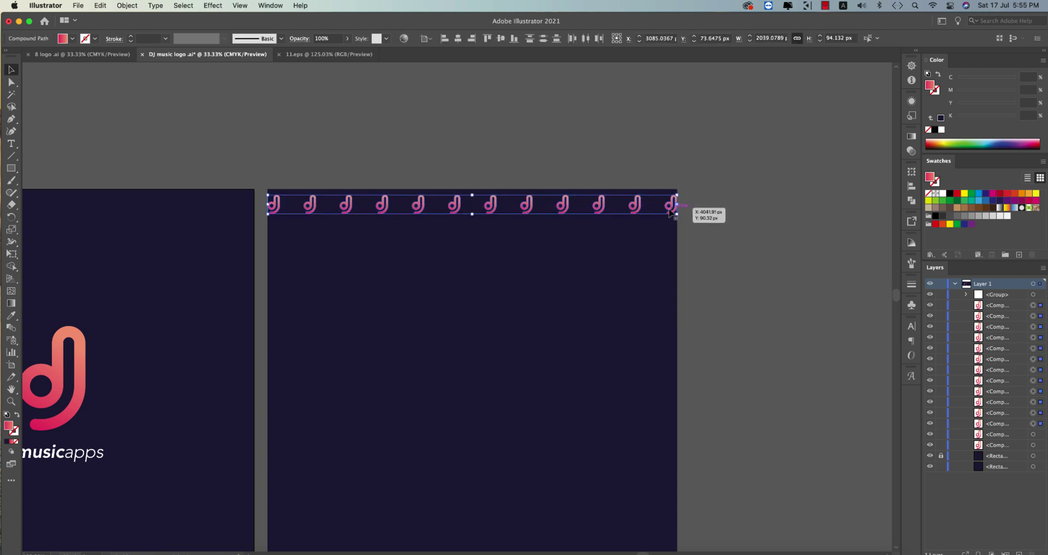
left_click(715, 267)
- Copy a monogram below the gap between the row's first two marks, and group those two marks
left_click_drag(300, 209, 287, 234)
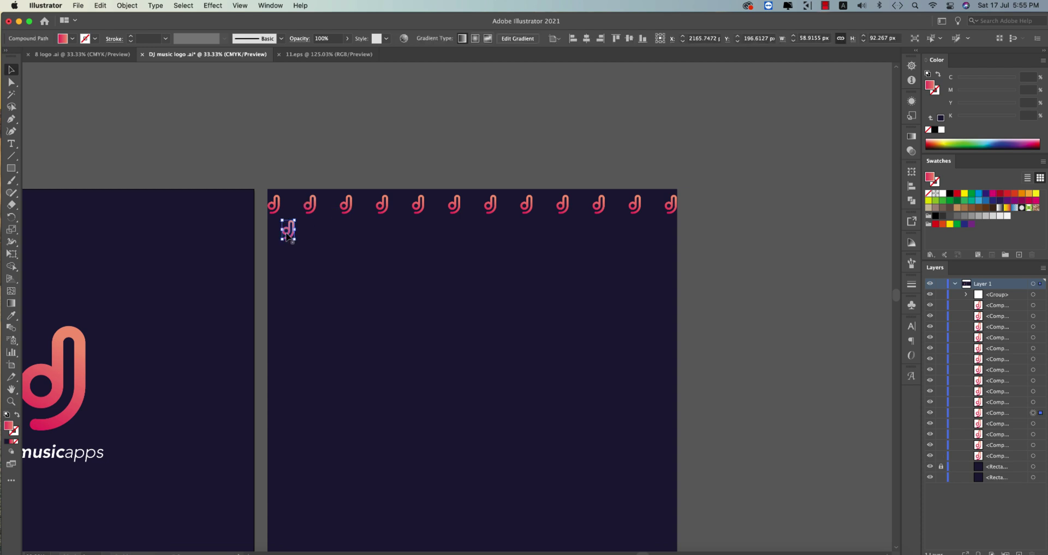
key("super+equal")
left_click_drag(343, 198, 342, 199)
key("super+g")
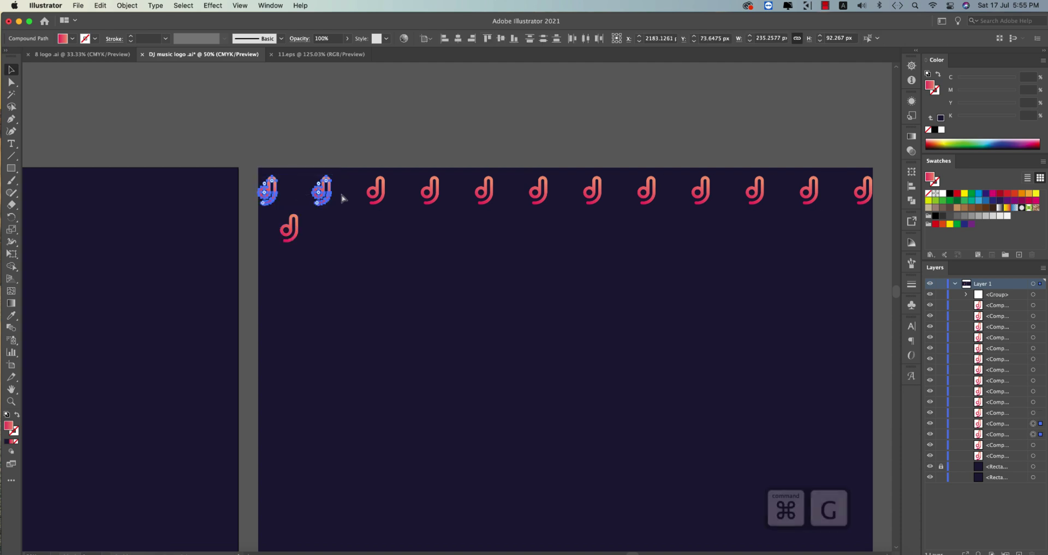
- Undo the rotation of the grouped pair and centre the lower monogram horizontally beneath it
key("super+z")
key("super+z")
key("super+z")
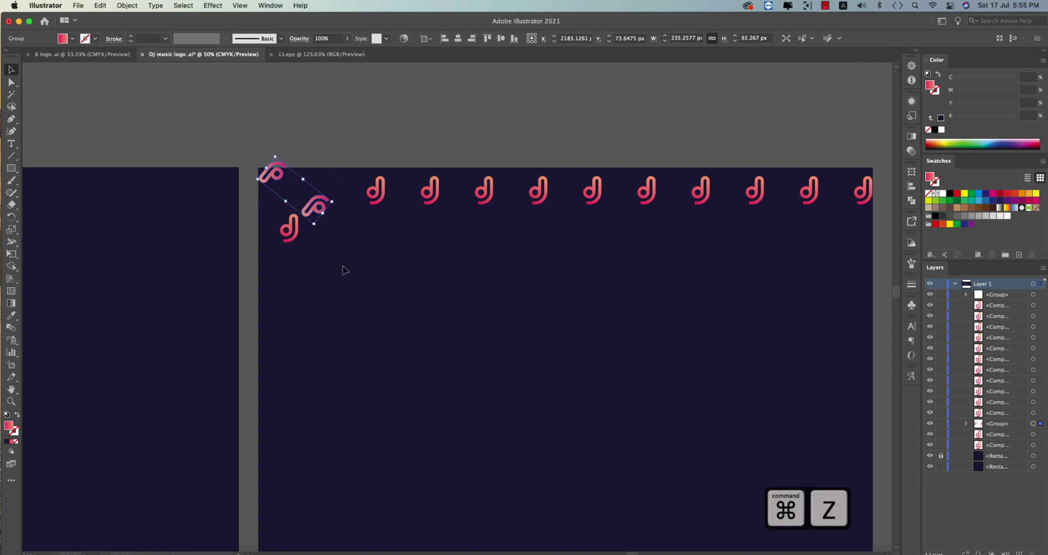
left_click_drag(293, 219, 340, 194)
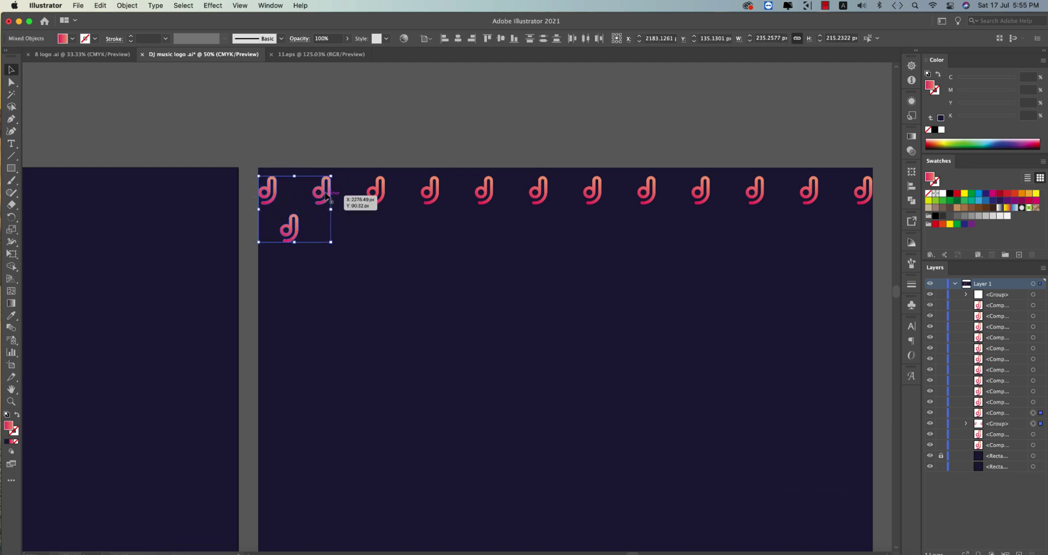
left_click(457, 40)
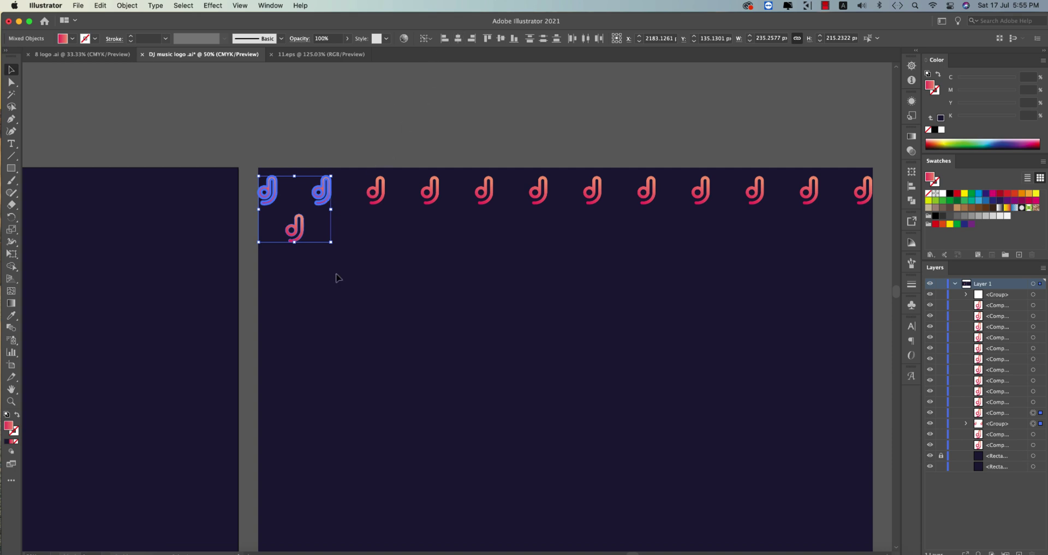
left_click(363, 296)
- Duplicate the lower monogram about 164 px sideways and repeat the copy to form a staggered second row of eleven
left_click_drag(302, 240, 352, 247)
key("super+d")
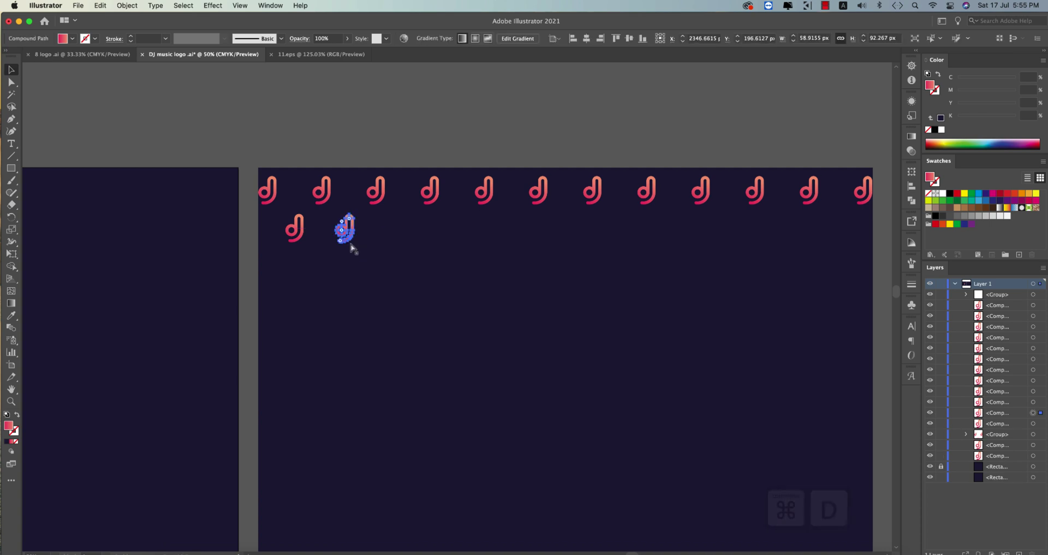
key("super+d")
key("super+d")
key("super+d")
key("super+d")
key("super+d")
key("super+d")
key("super+d")
key("super+d")
key("super+d")
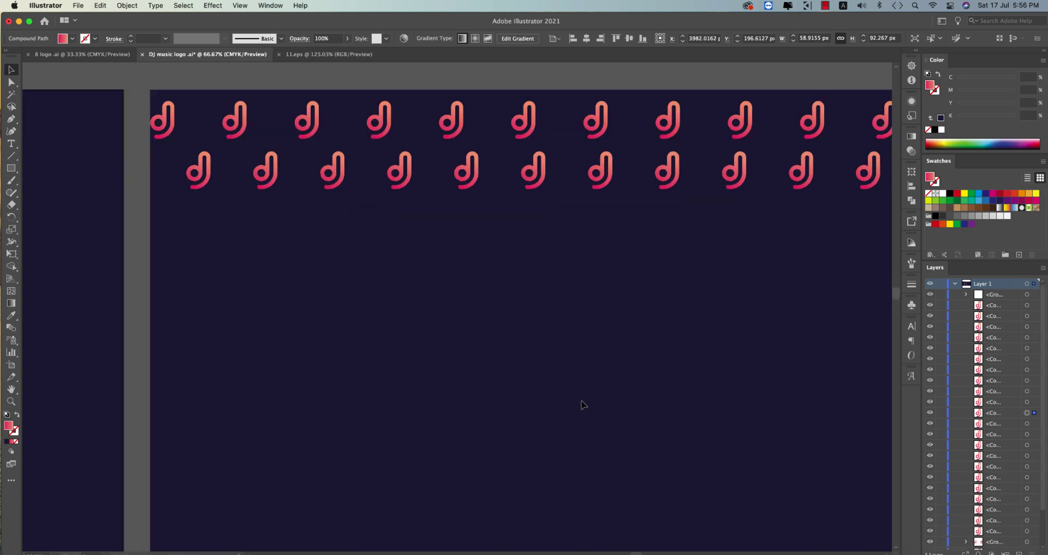
- Copy both monogram rows about 246 px down and repeat the copy until sixteen rows fill the navy square
key("super+minus")
key("super+a")
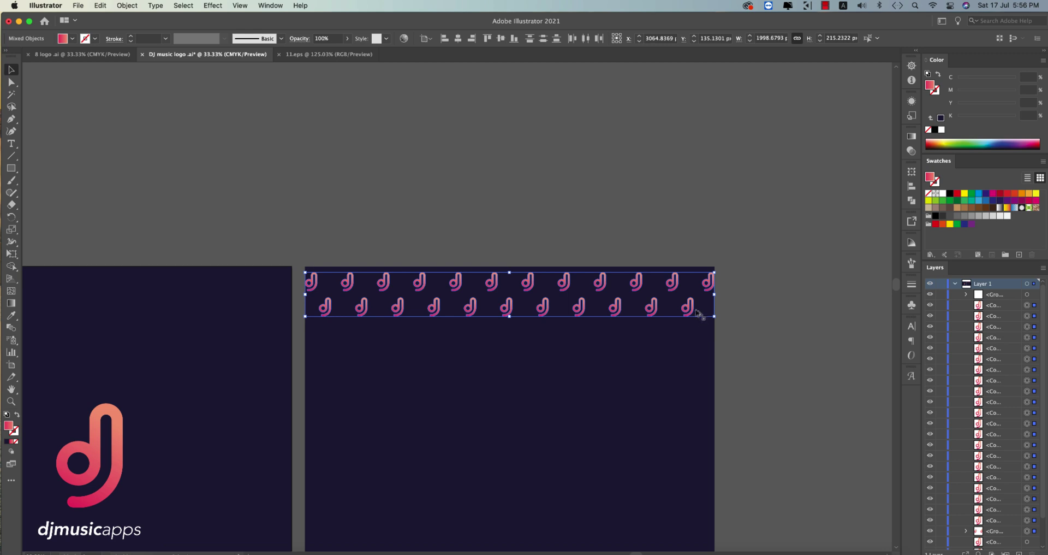
left_click_drag(691, 309, 689, 361)
key("super+d")
key("super+d")
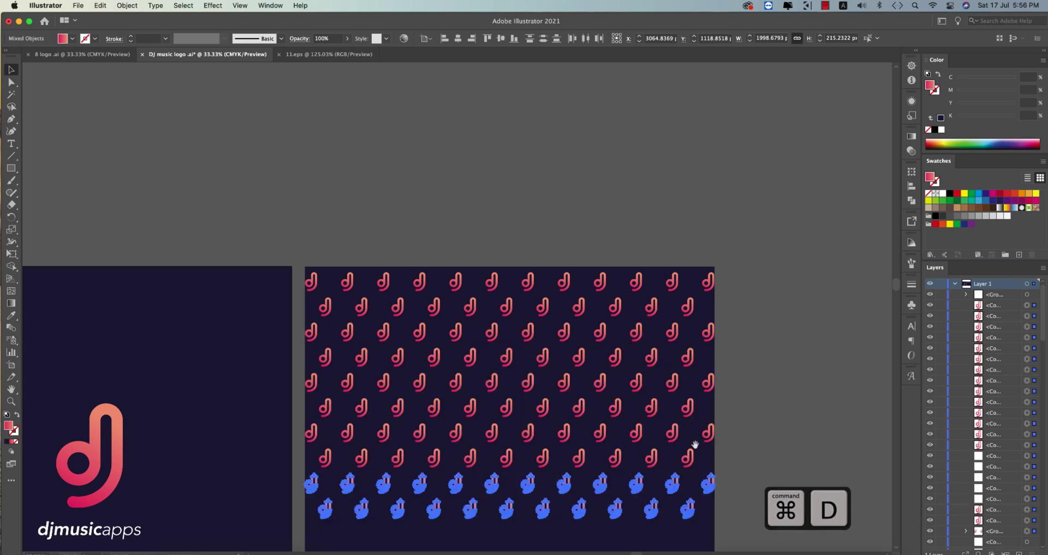
scroll(784, 371, "down", 5)
key("super+d")
key("super+d")
key("super+d")
key("super+d")
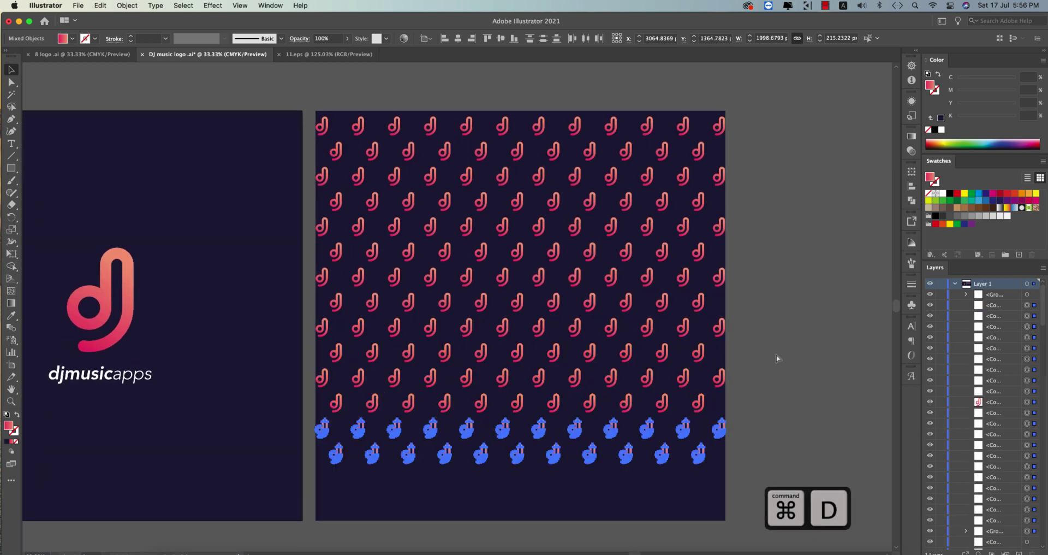
left_click(776, 388)
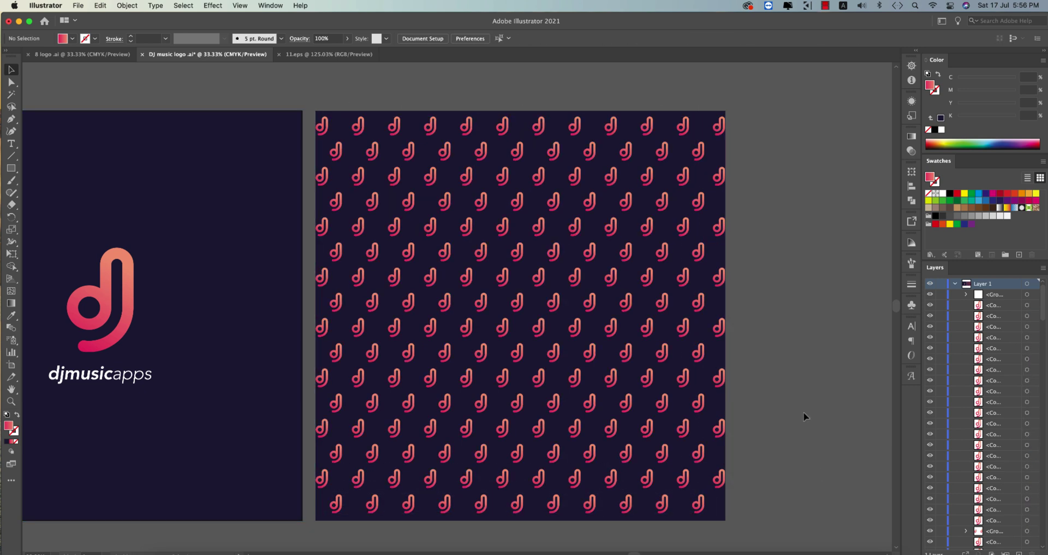
- Select all the small pattern monograms on the second navy square and group them
left_click_drag(314, 114, 730, 519)
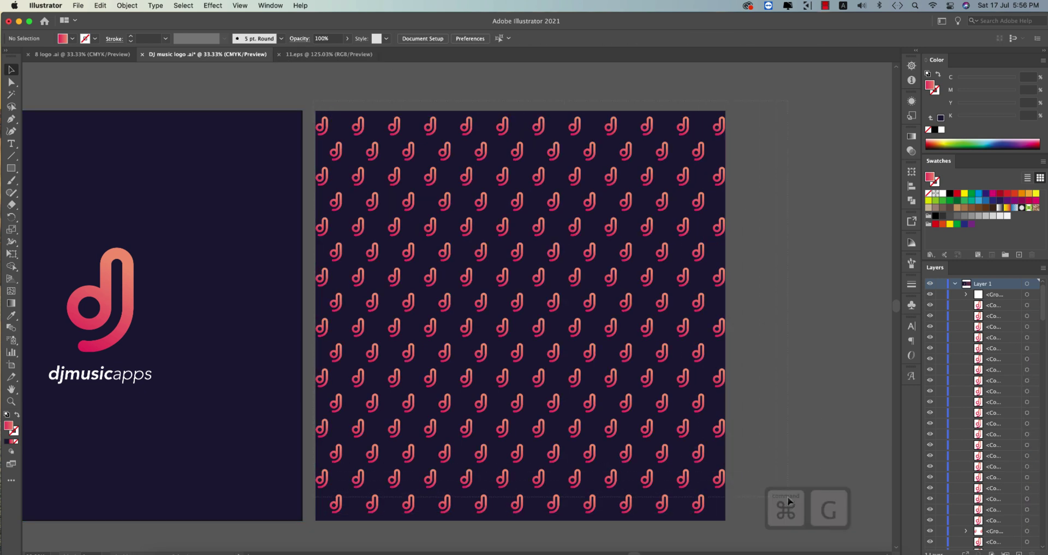
key("super+g")
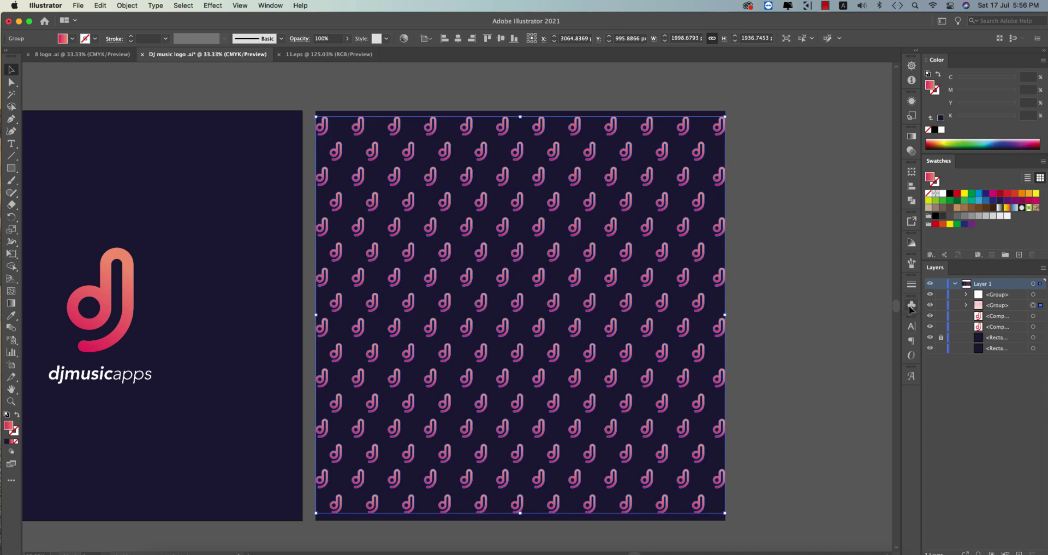
left_click(799, 351)
- Bring the pattern's navy square to the front and make it a clipping mask for the monogram group
left_click(721, 405)
key("super+shift+bracketright")
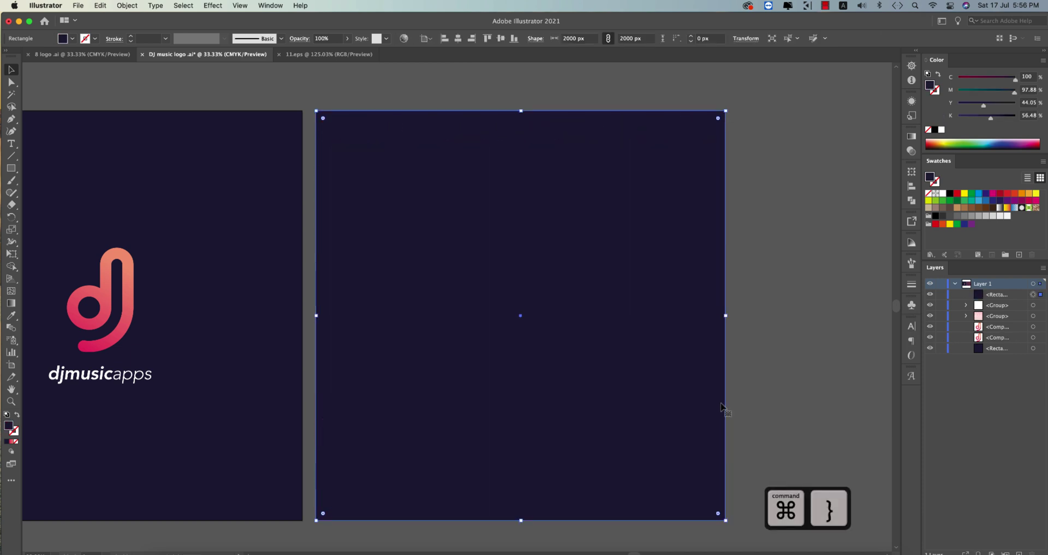
left_click(324, 96)
left_click_drag(679, 424, 655, 300)
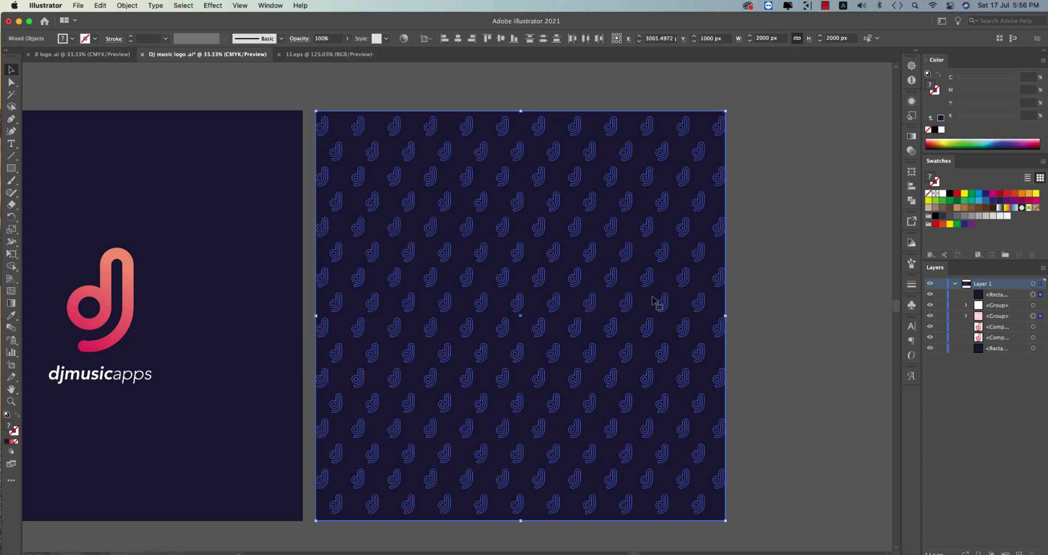
right_click(655, 300)
left_click(697, 400)
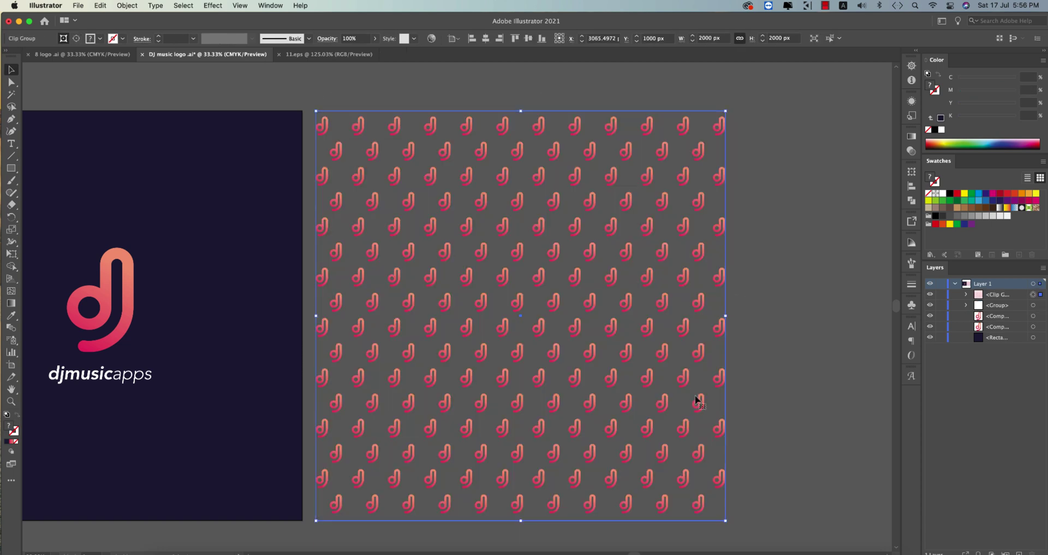
- Centre the clipped pattern horizontally on the logo's navy background square
left_click(282, 210, "shift")
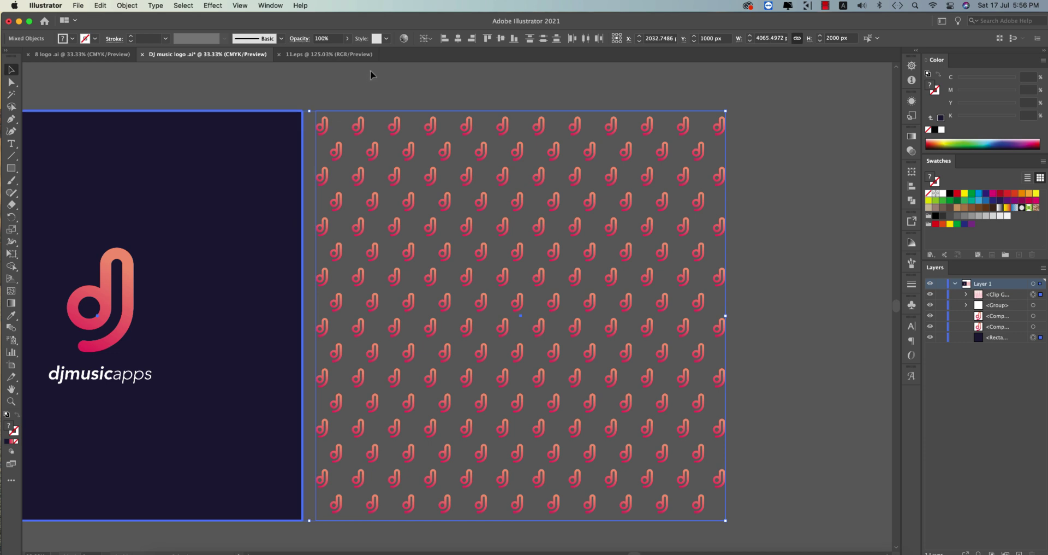
left_click(458, 39)
left_click(478, 147)
scroll(456, 237, "up", 2)
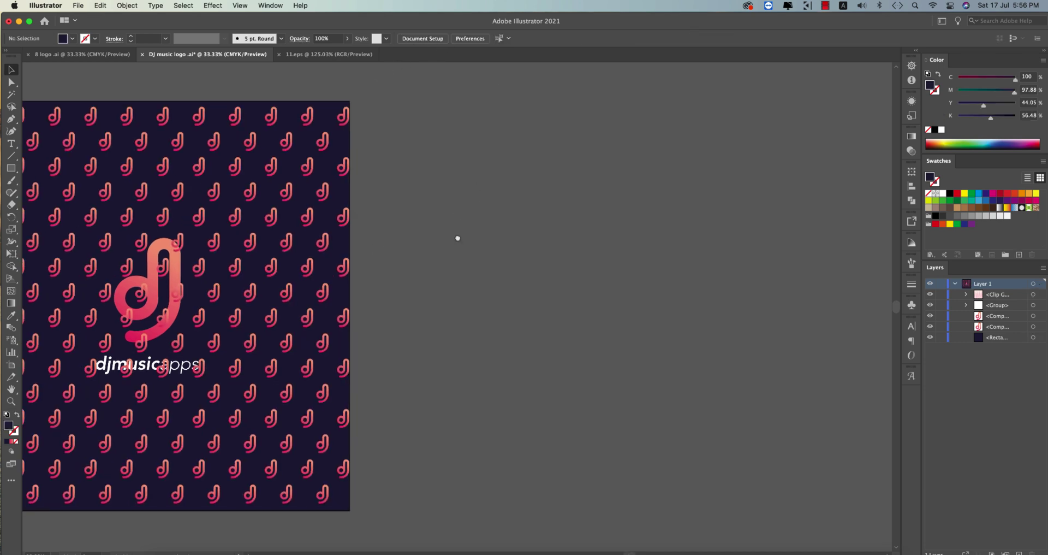
scroll(546, 238, "left", 5)
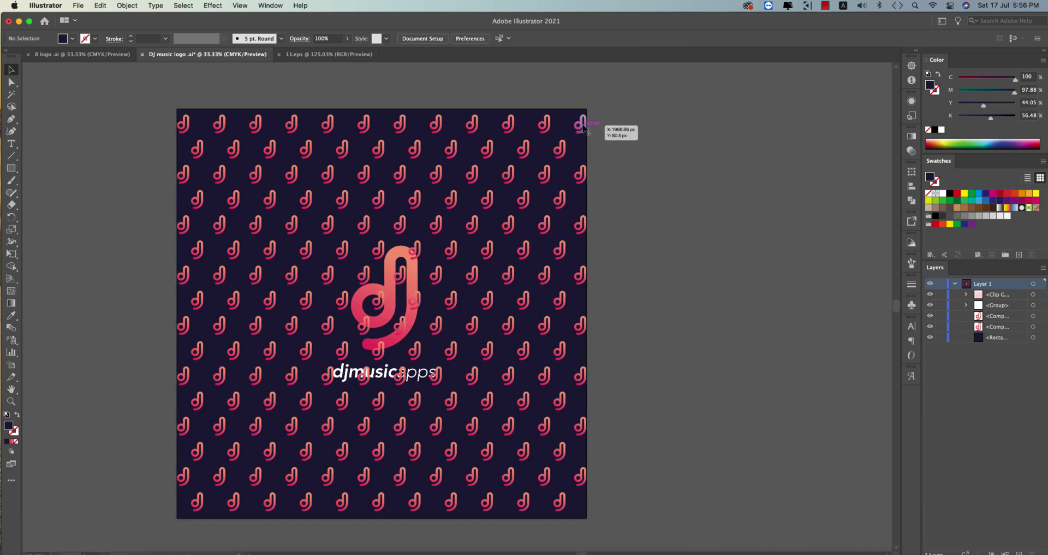
- Lower the clipped pattern's opacity to 10%
left_click(575, 128)
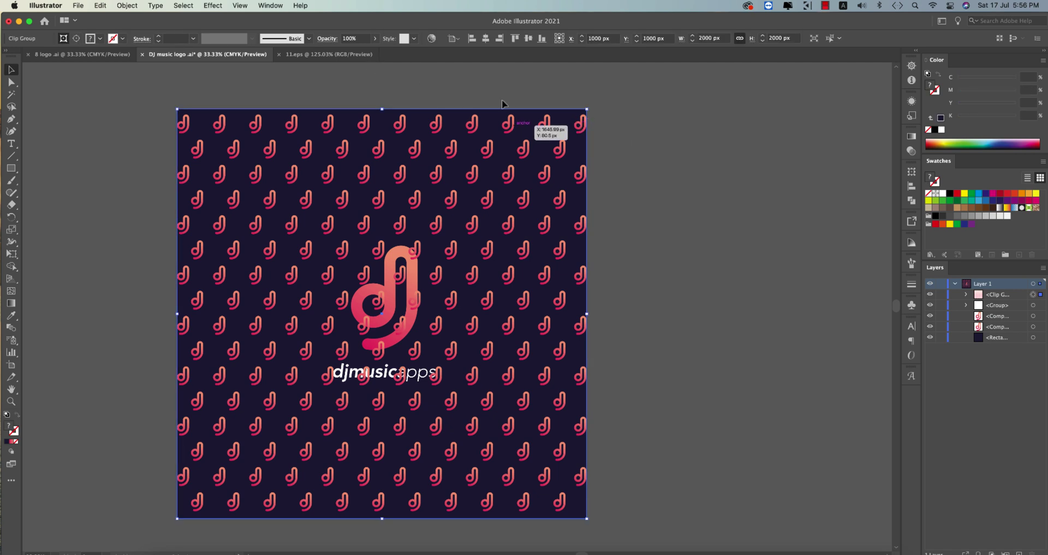
left_click(356, 38)
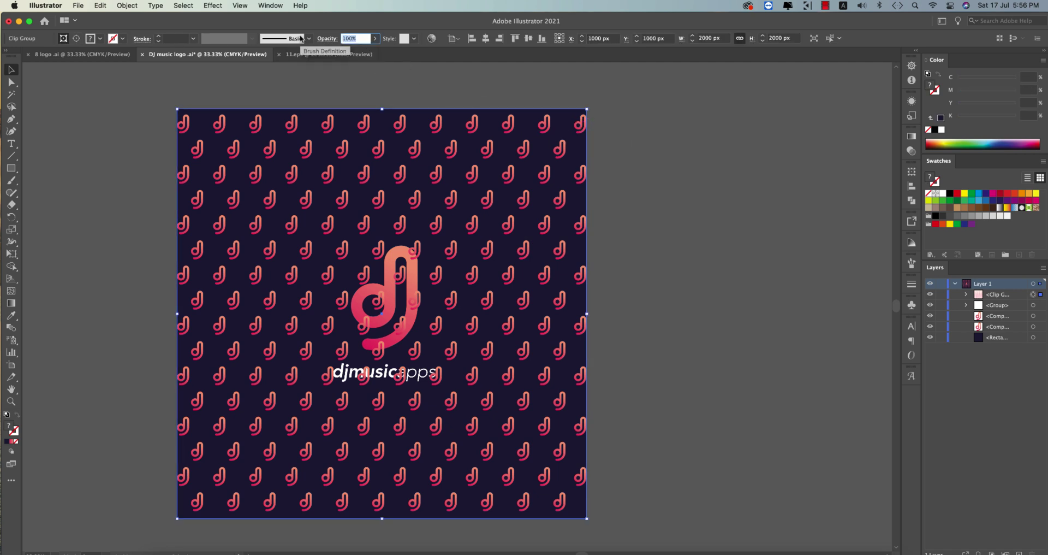
key("Return")
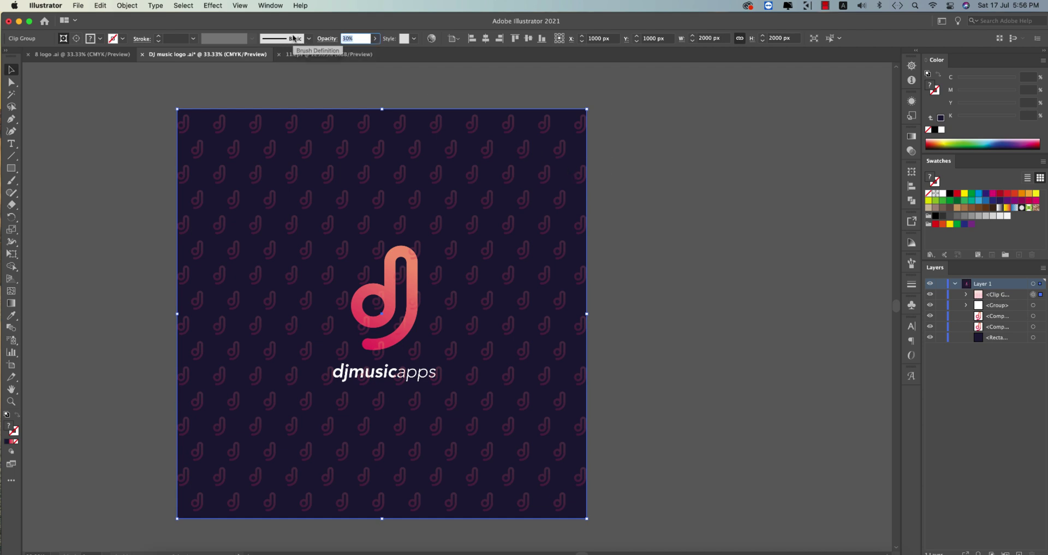
key("Return")
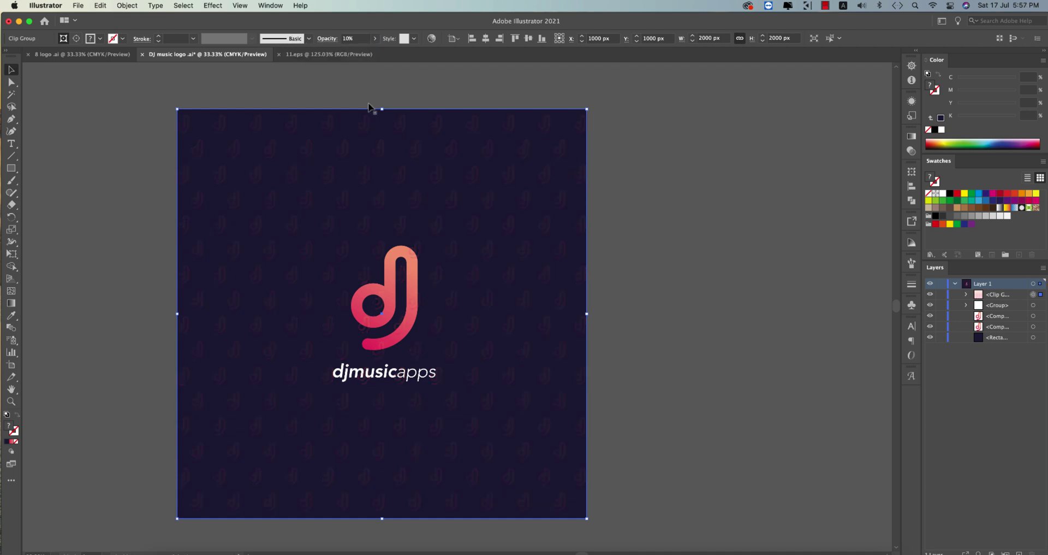
left_click(687, 336)
- Select the large monogram and the wordmark and bring them in front of the pattern
left_click(410, 289)
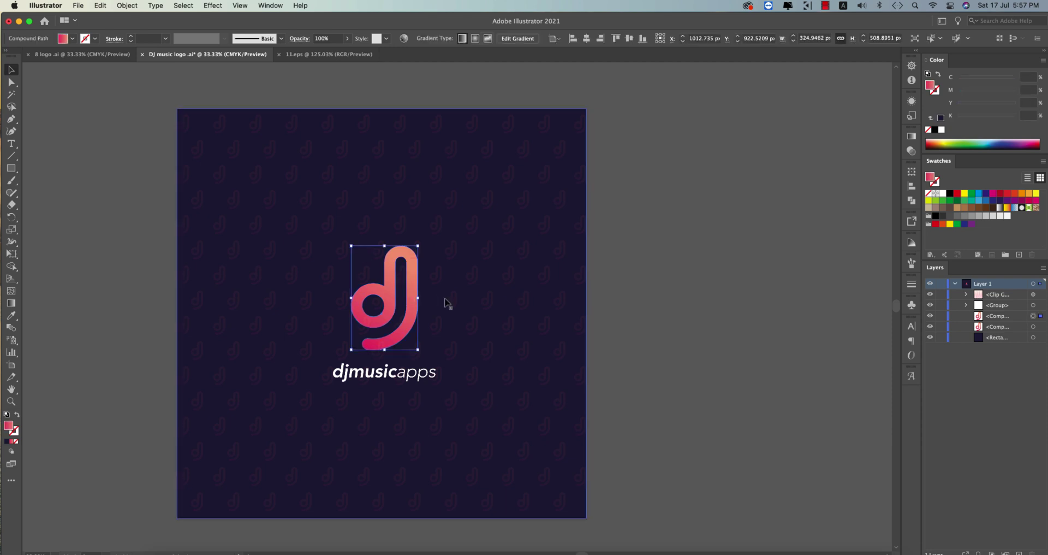
left_click(424, 373, "shift")
key("super+h")
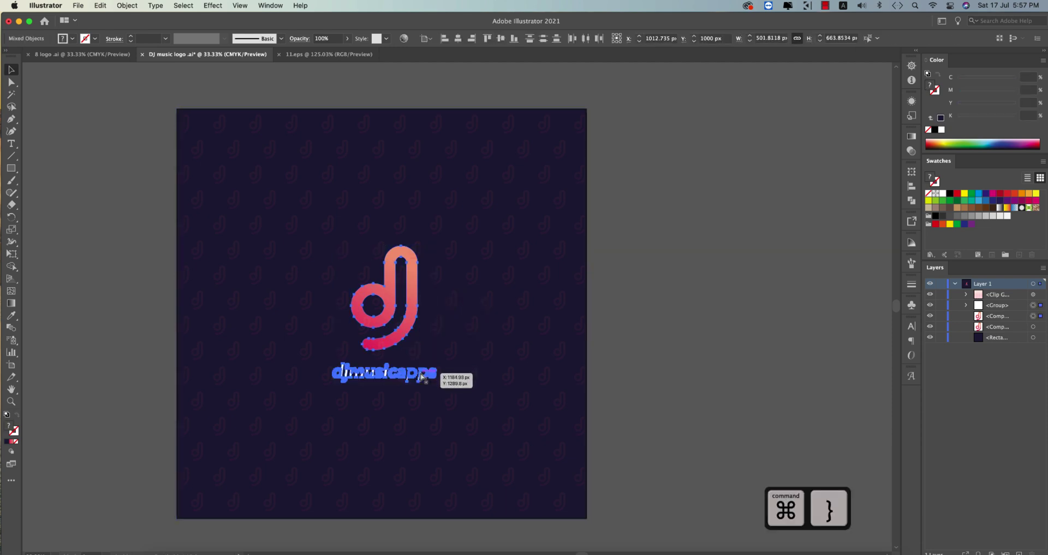
key("alt+shift+bracketright")
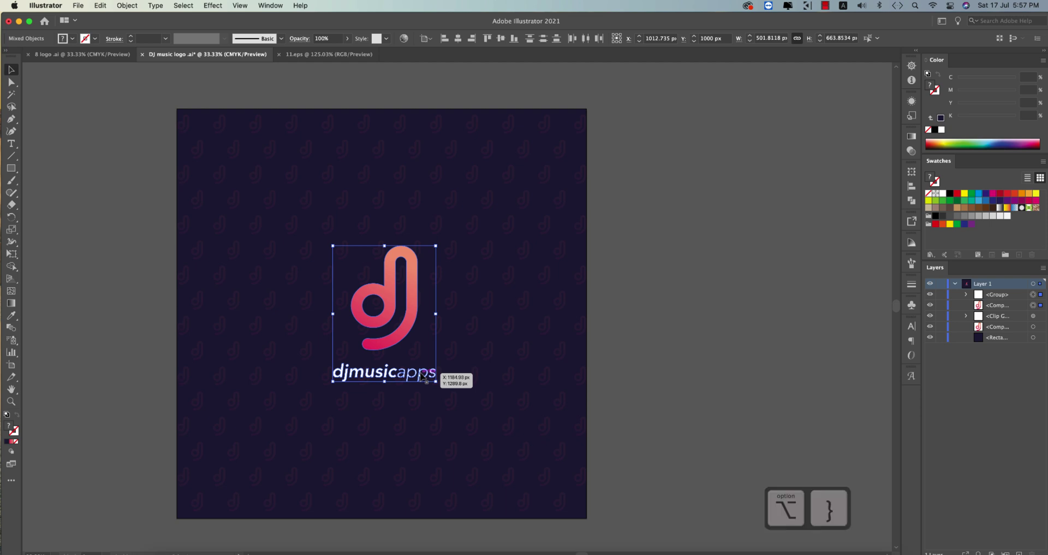
left_click(719, 339)
- Save the logo document with its pattern background
scroll(686, 323, "down", 1)
left_click_drag(673, 315, 669, 305)
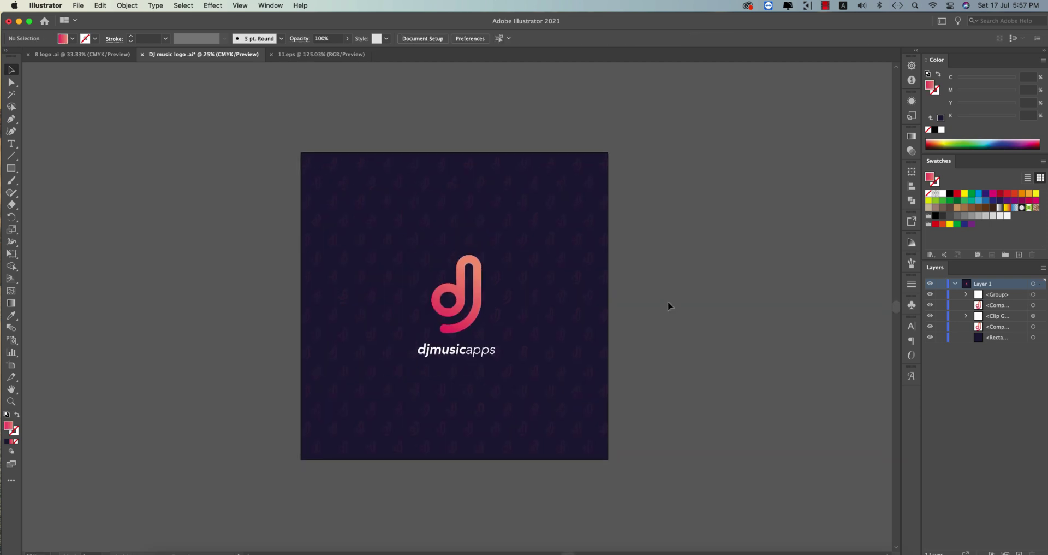
key("super+s")
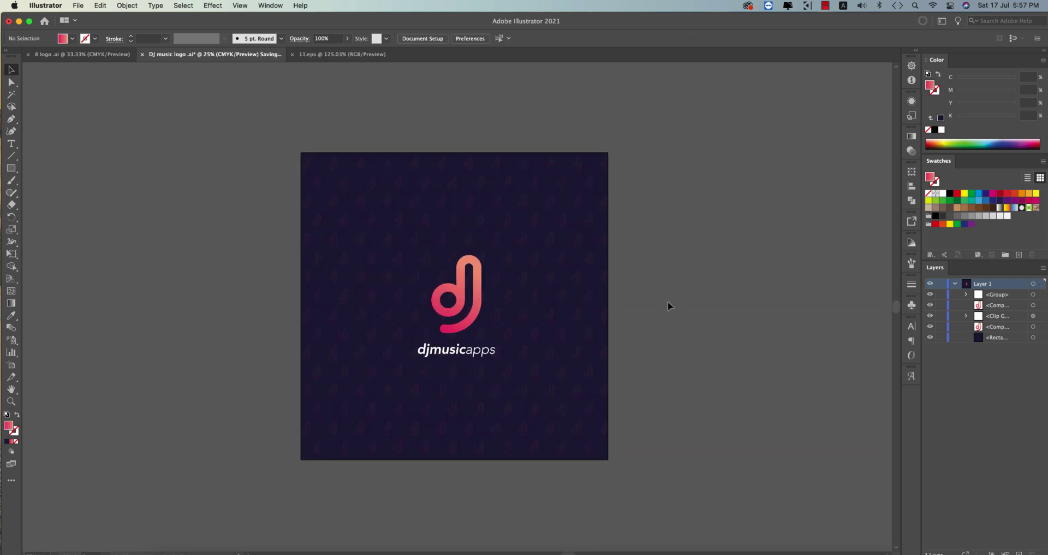
left_click(546, 162)
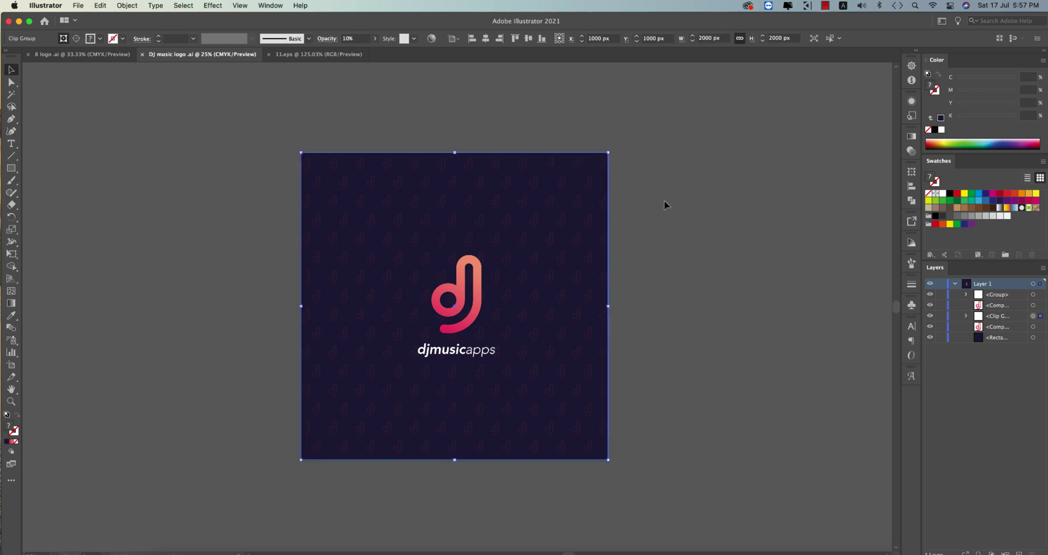
left_click(681, 203)
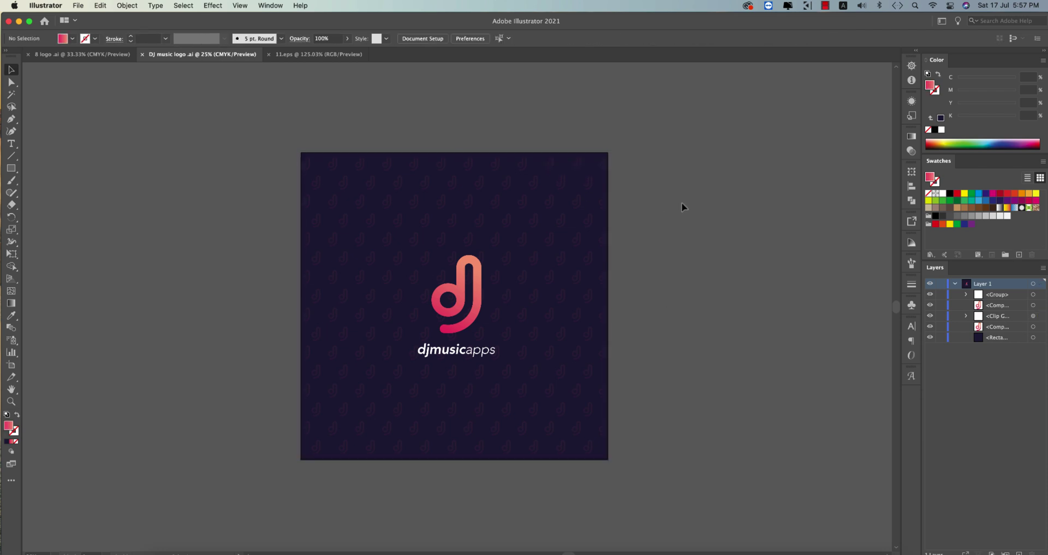